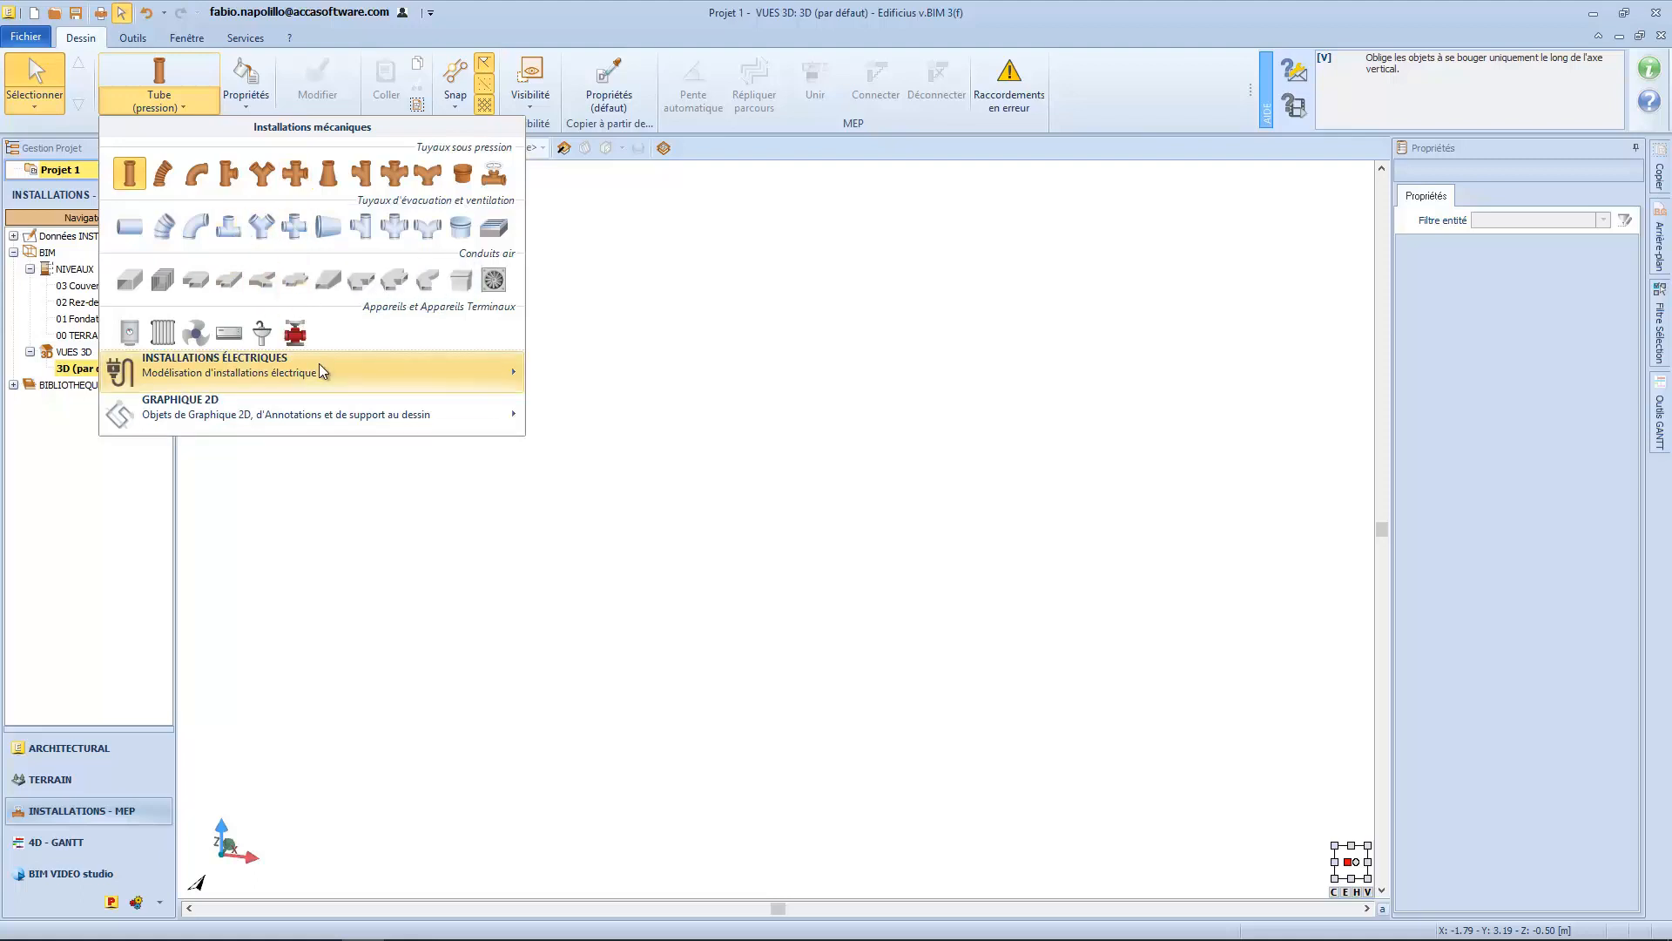
Start the pressure T-fitting tool and check the levels to which the fitting can be assigned.
mouse_move(345, 368)
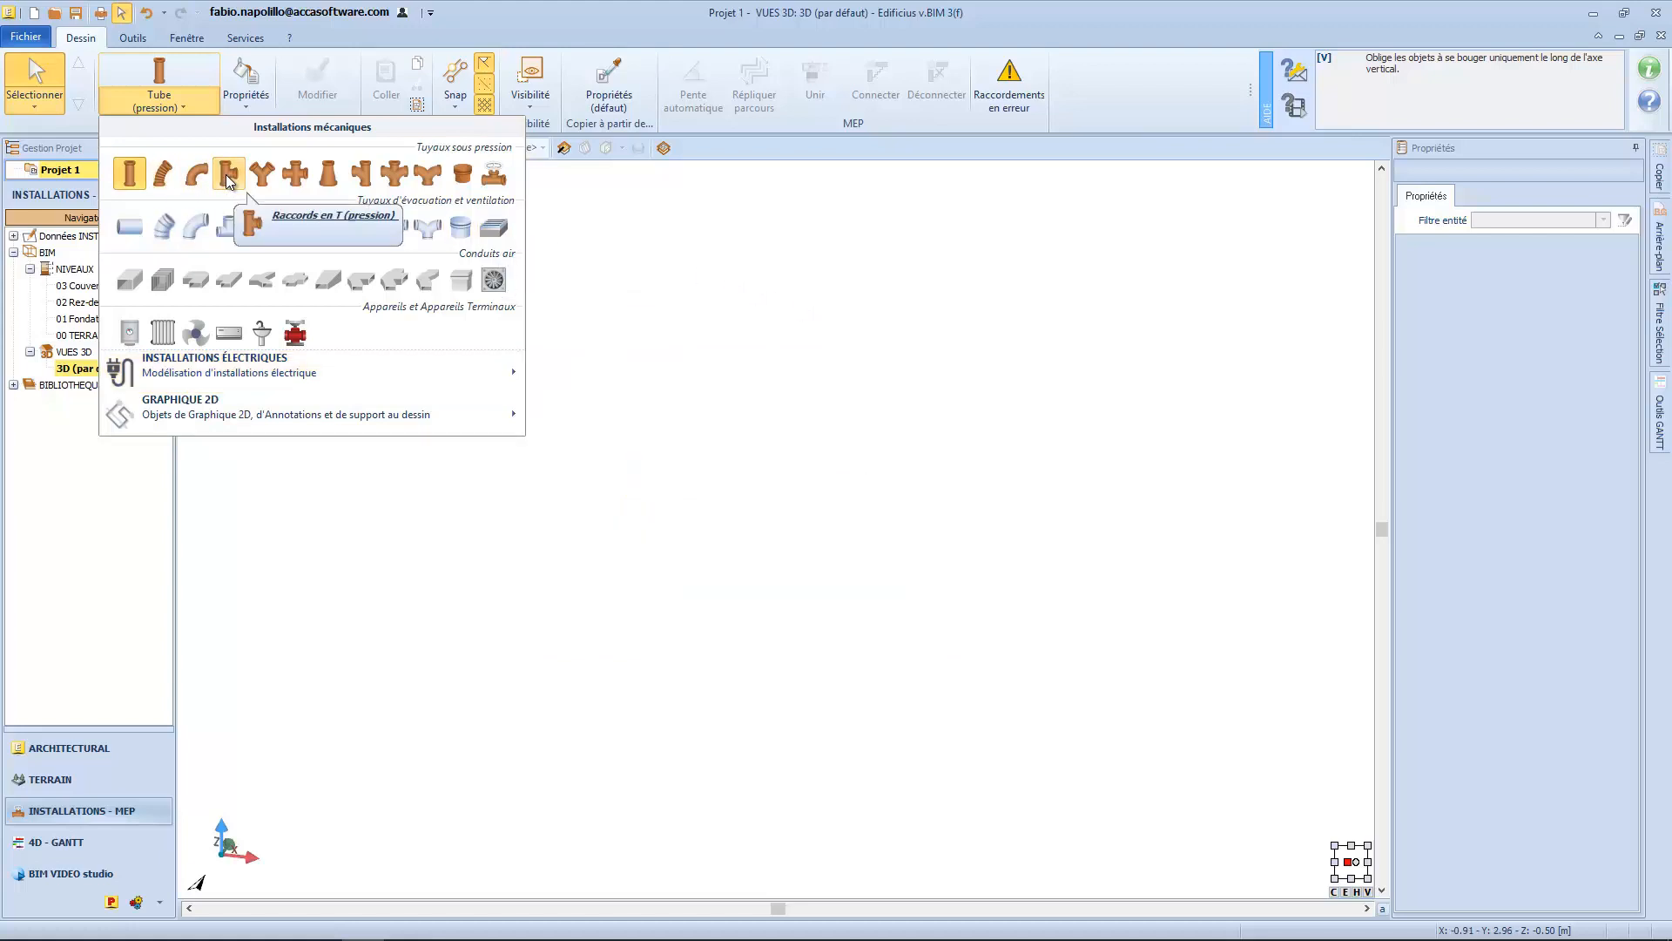
left_click(227, 174)
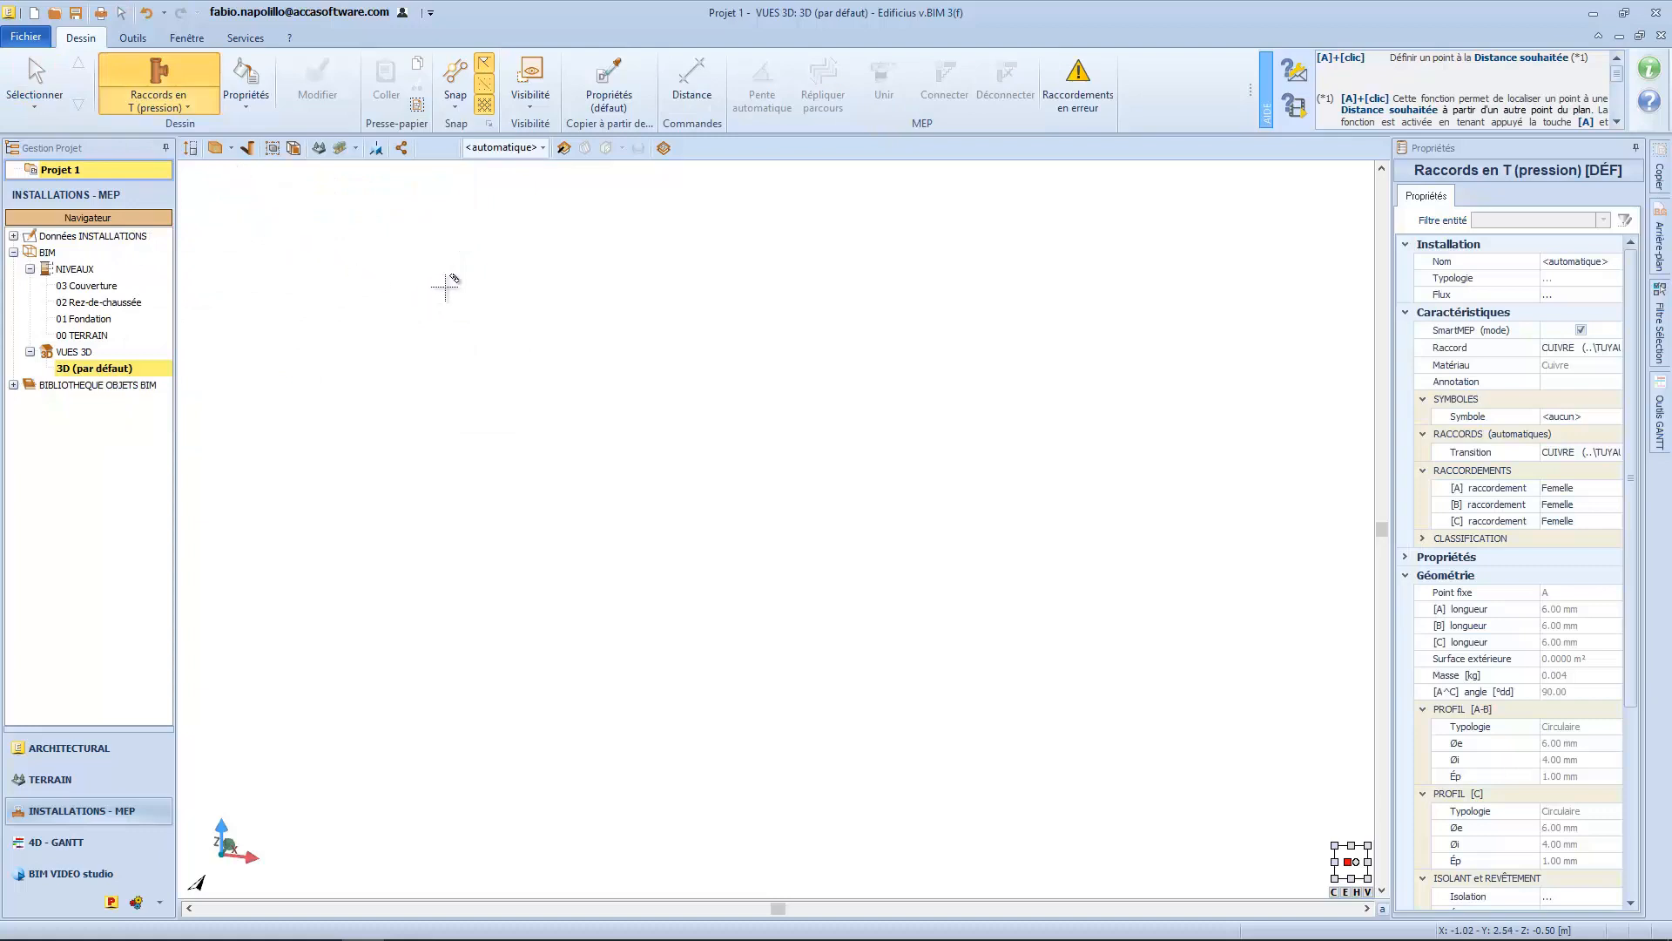
left_click(542, 149)
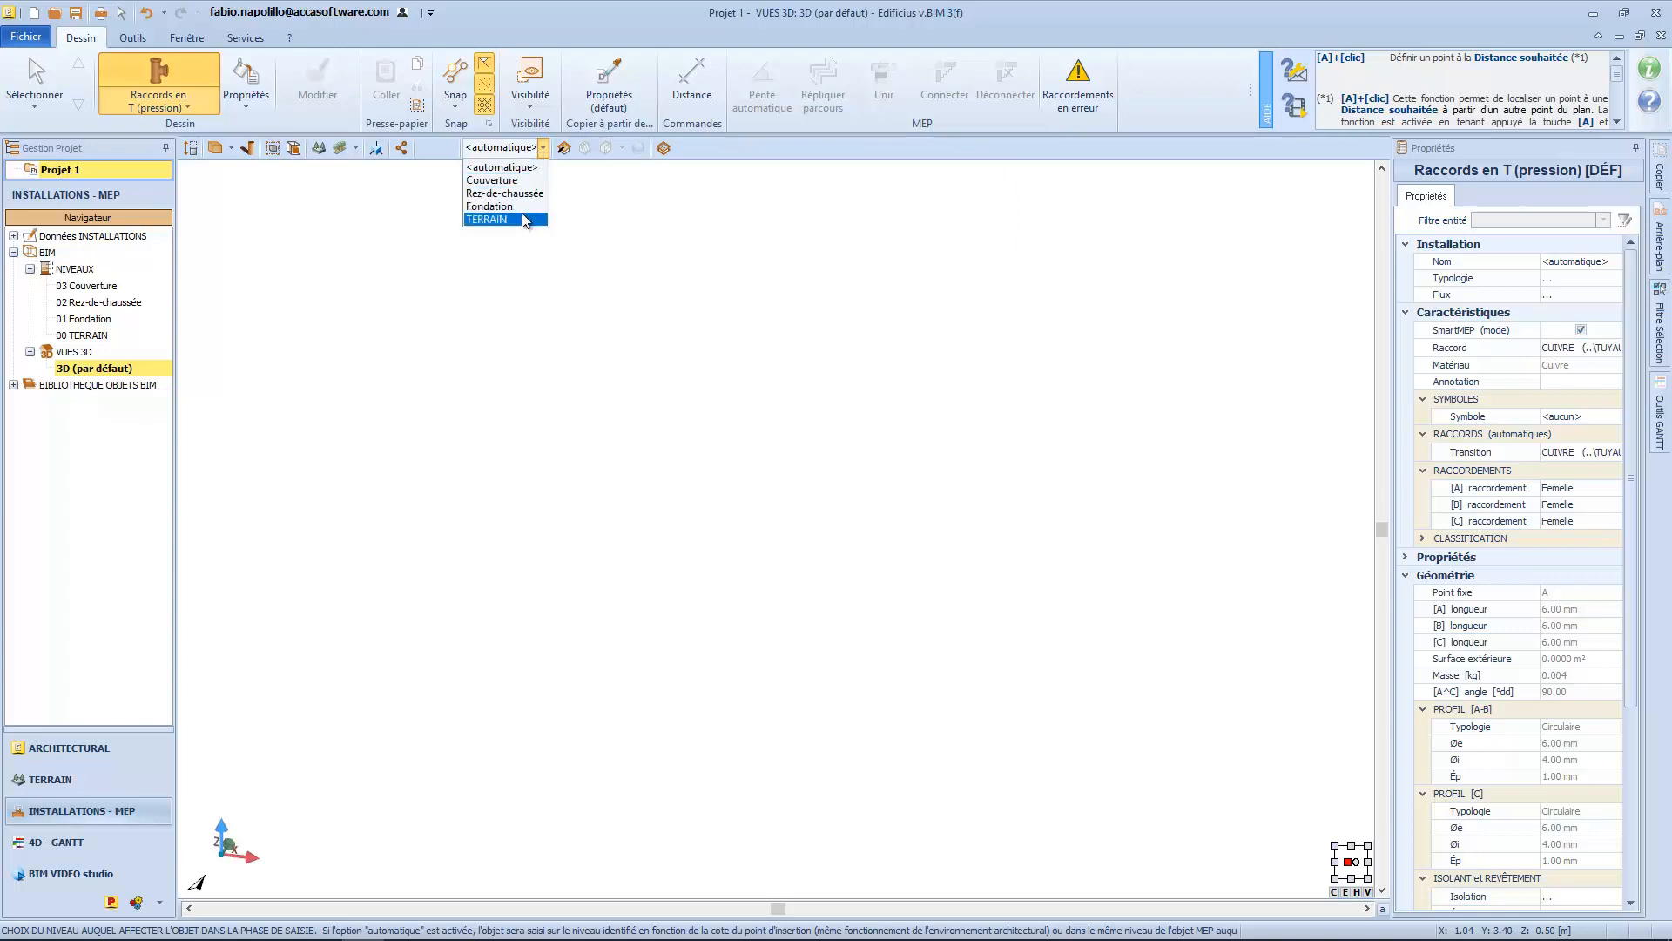
left_click(542, 150)
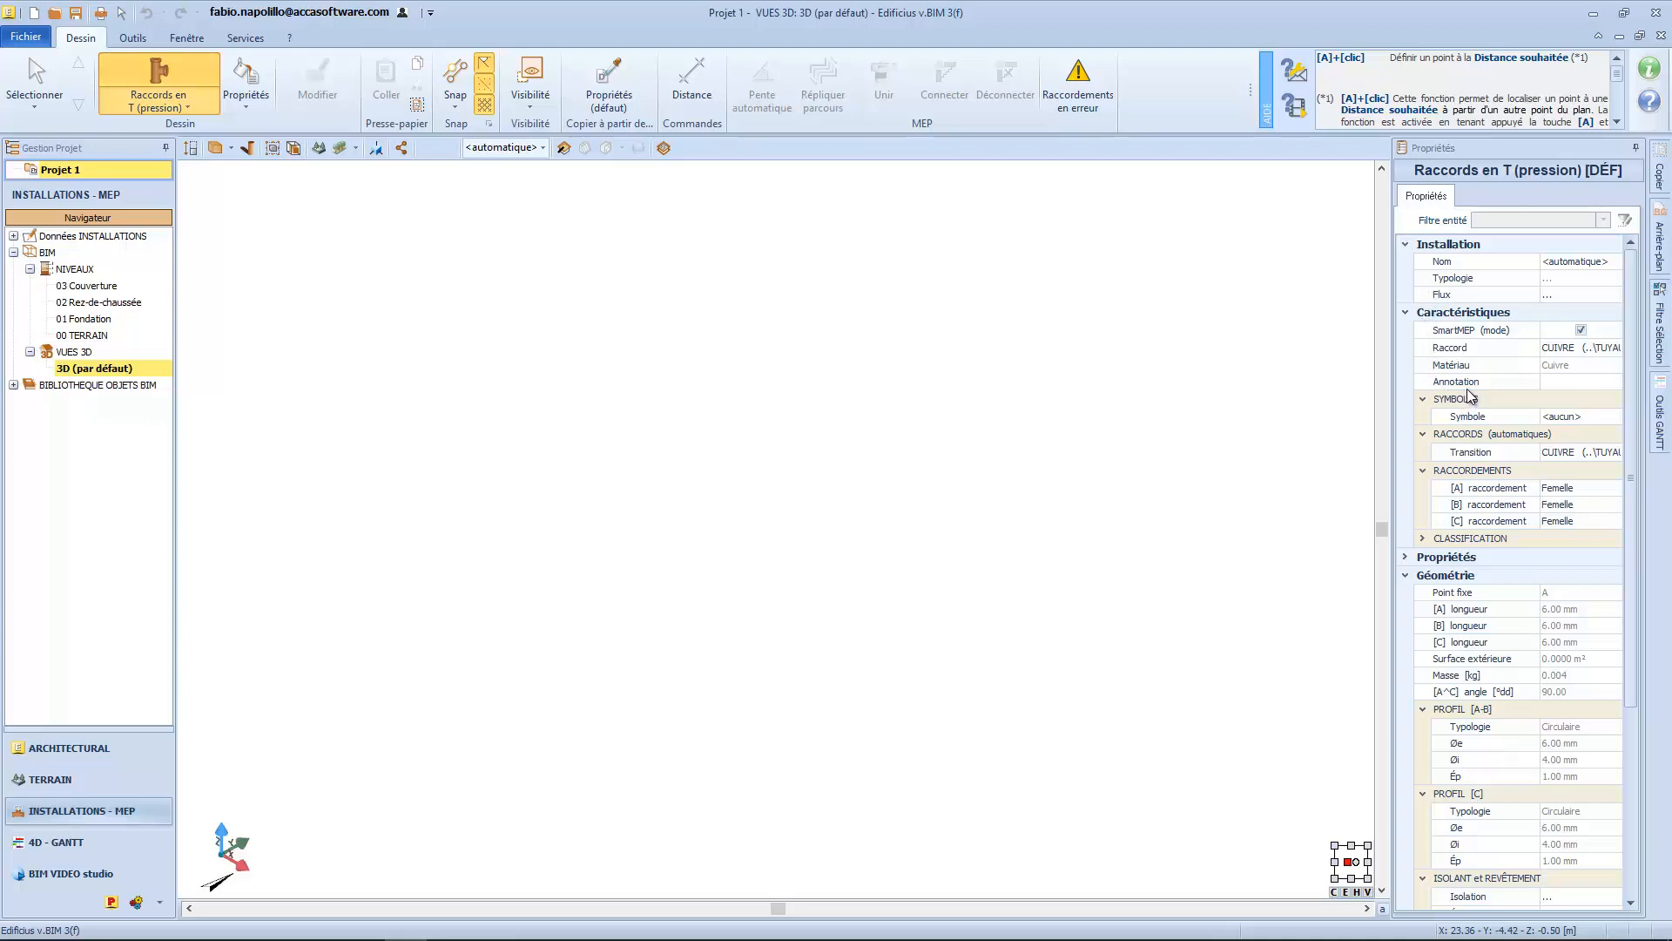
Add a new copper T-fitting size with an L/D [A] ratio of 2, and switch off SmartMEP mode.
left_click(1561, 348)
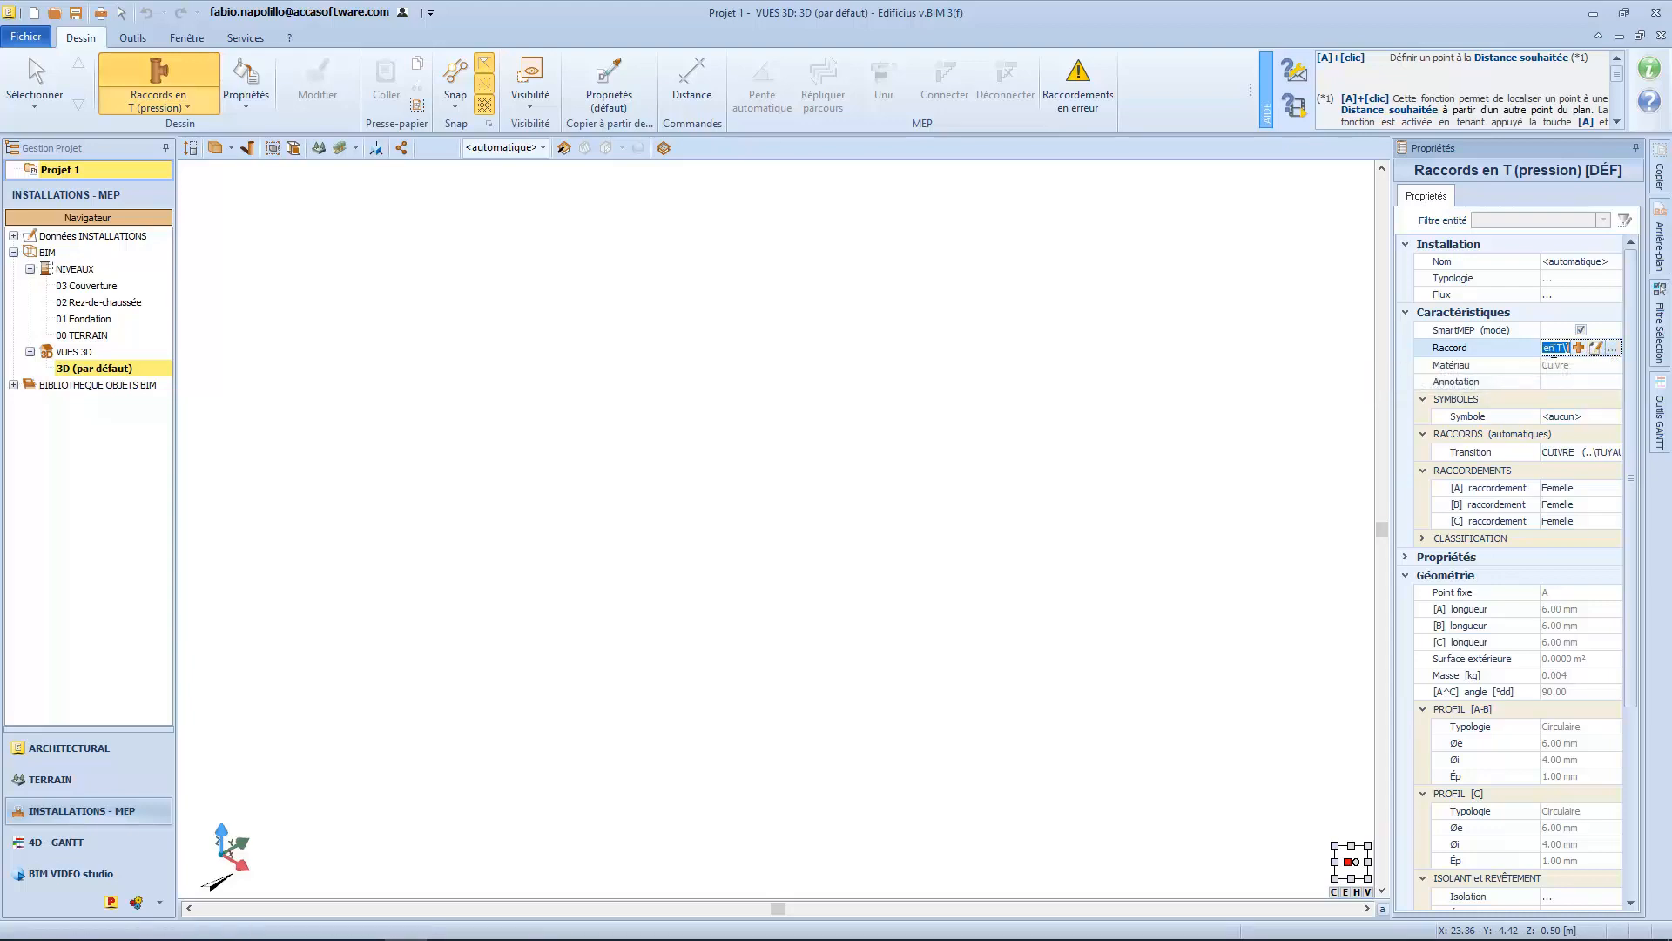
left_click(1578, 347)
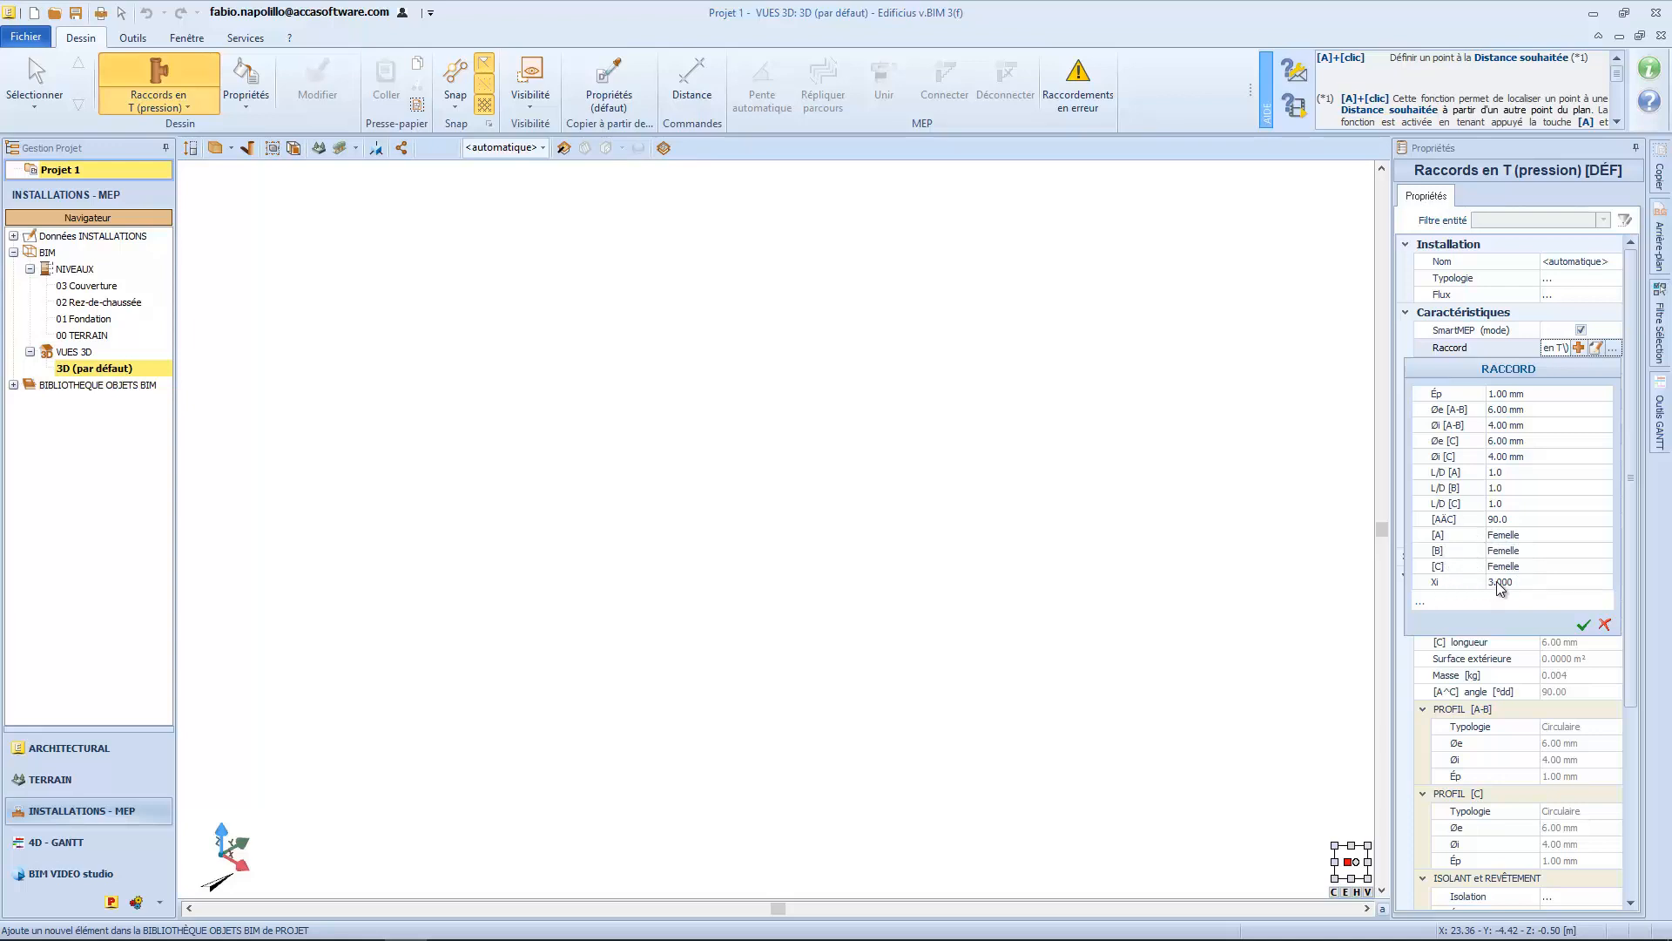
left_click(1451, 582)
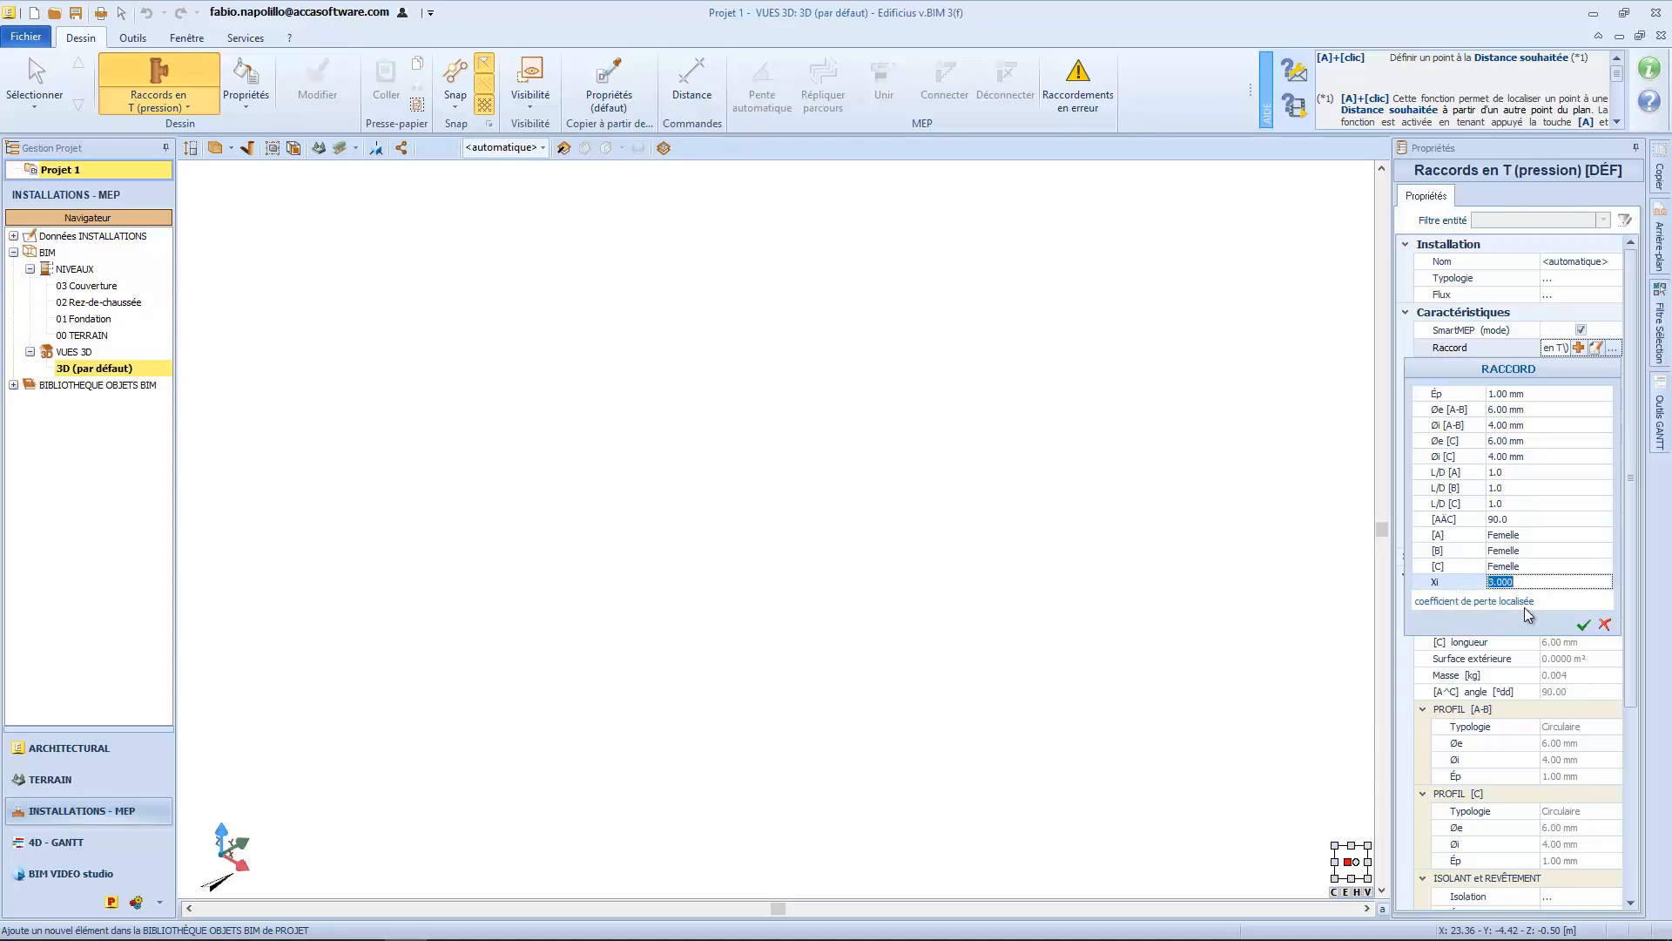
left_click(1443, 520)
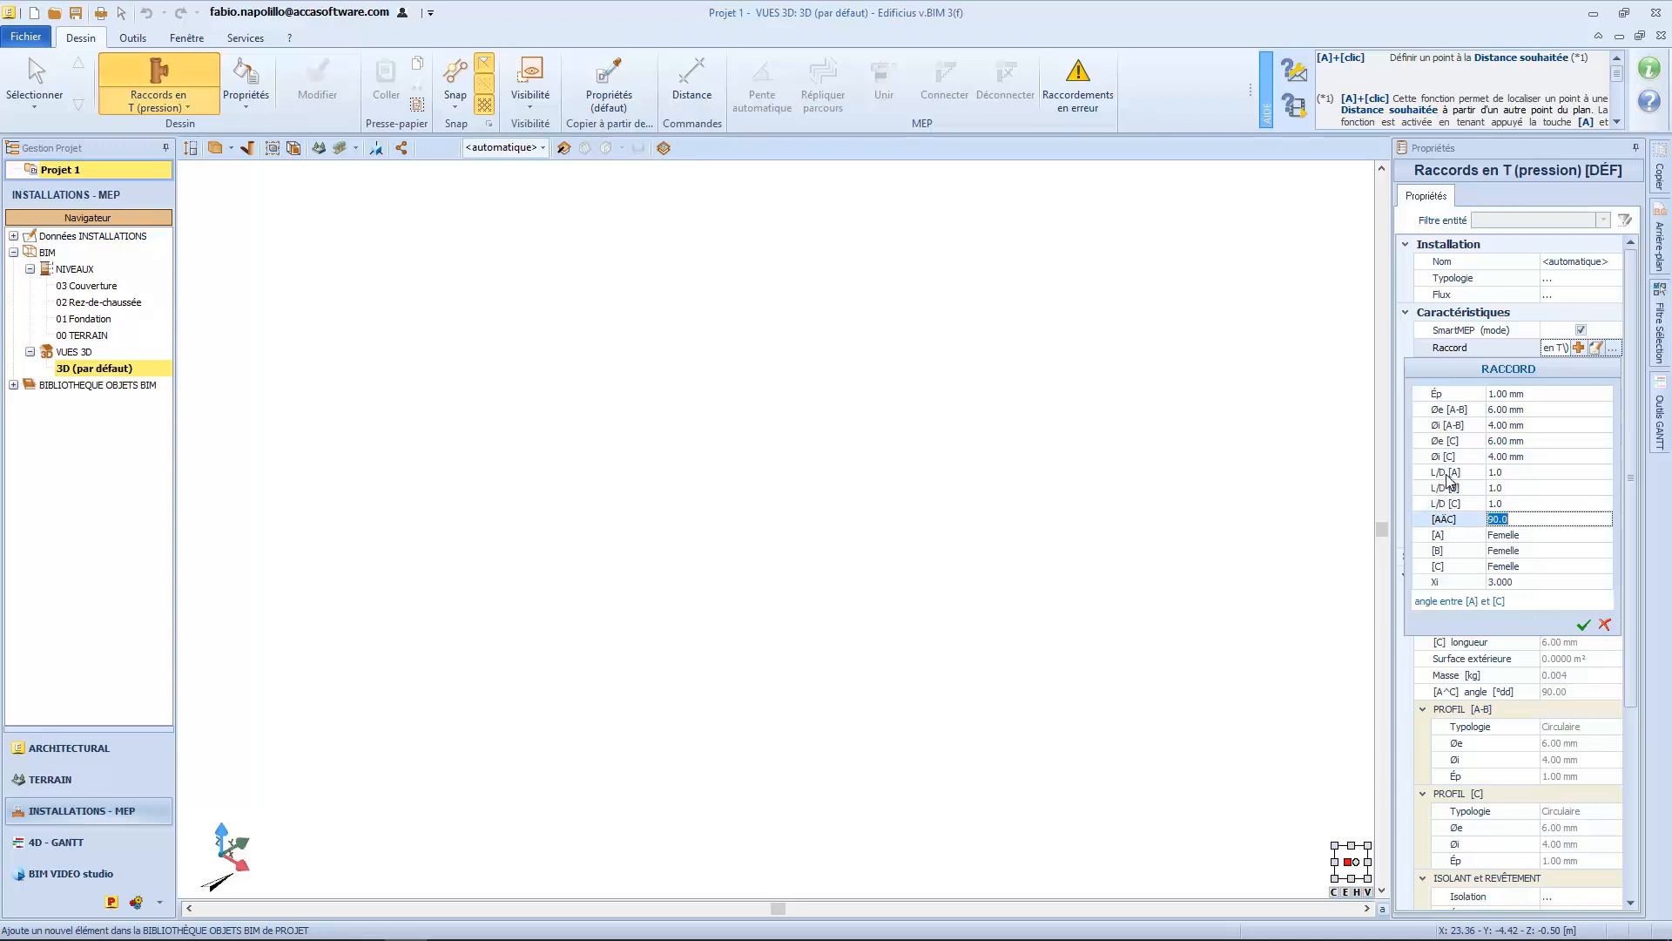
left_click(1447, 477)
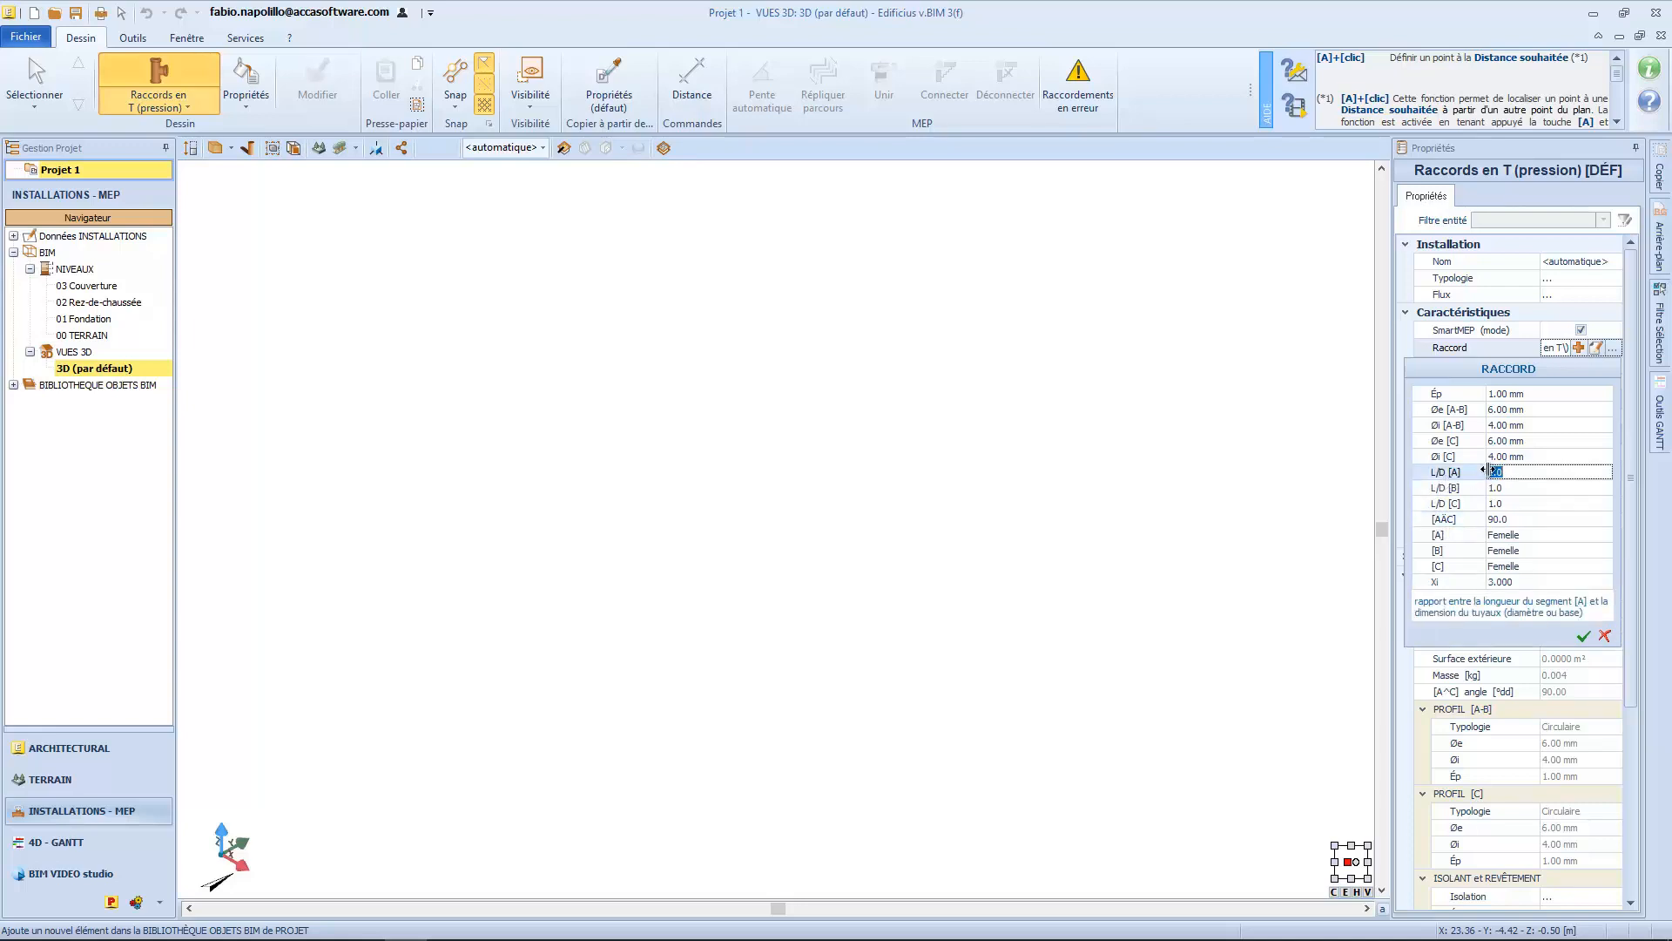
type("2")
left_click(1583, 636)
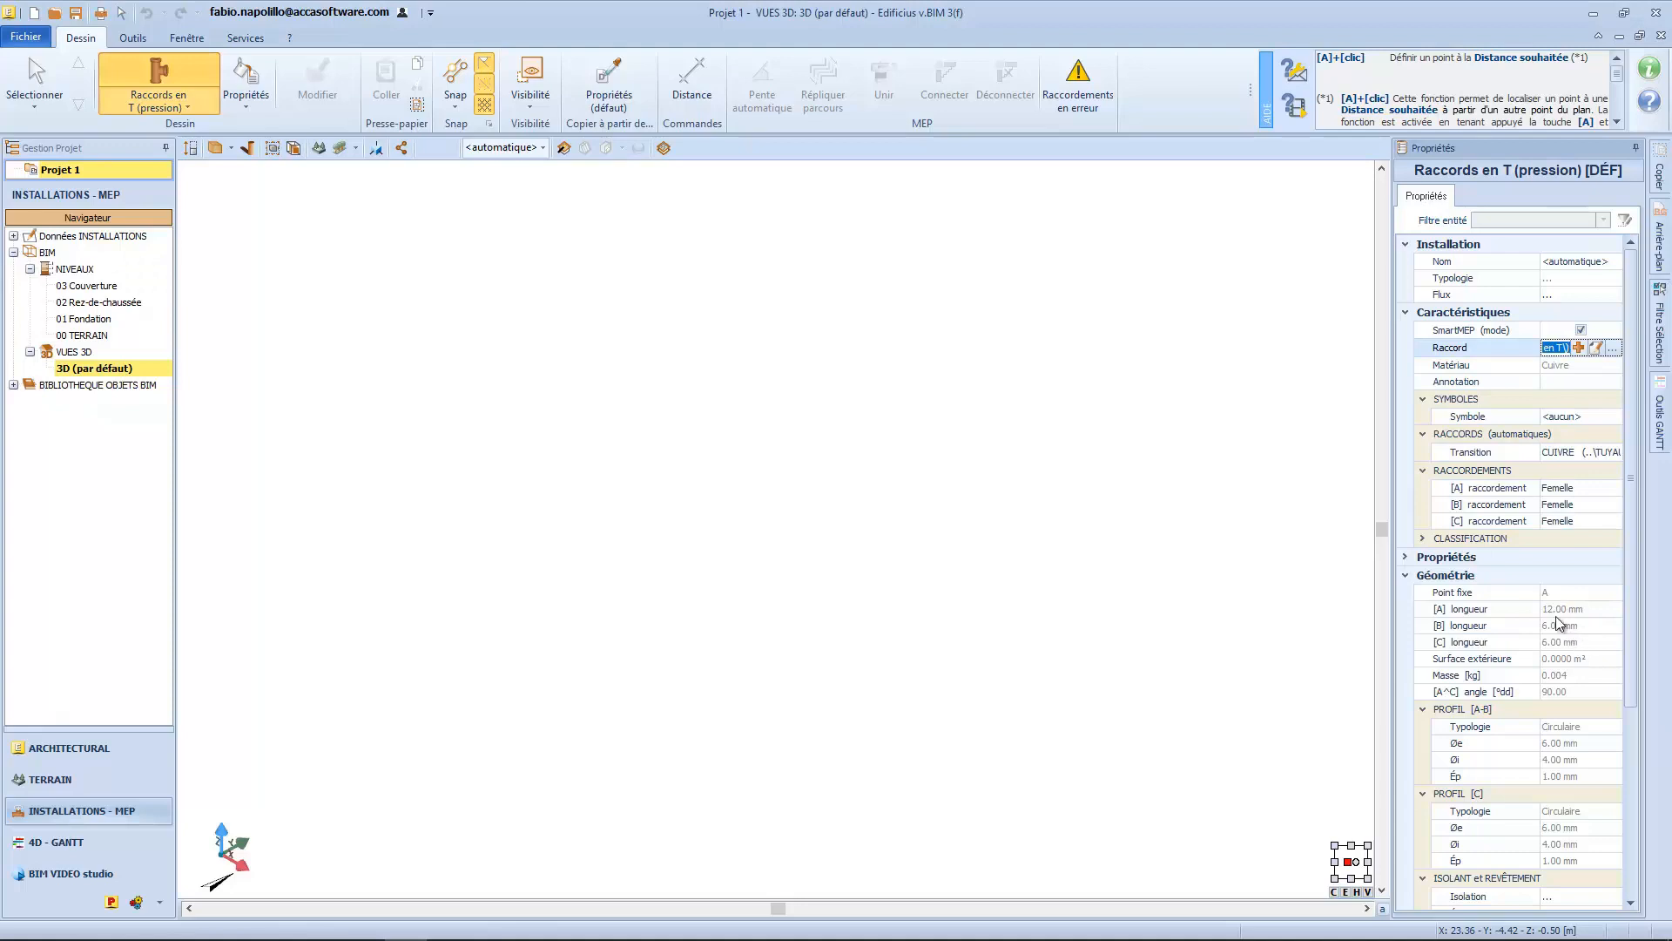
left_click(1581, 332)
left_click(1582, 331)
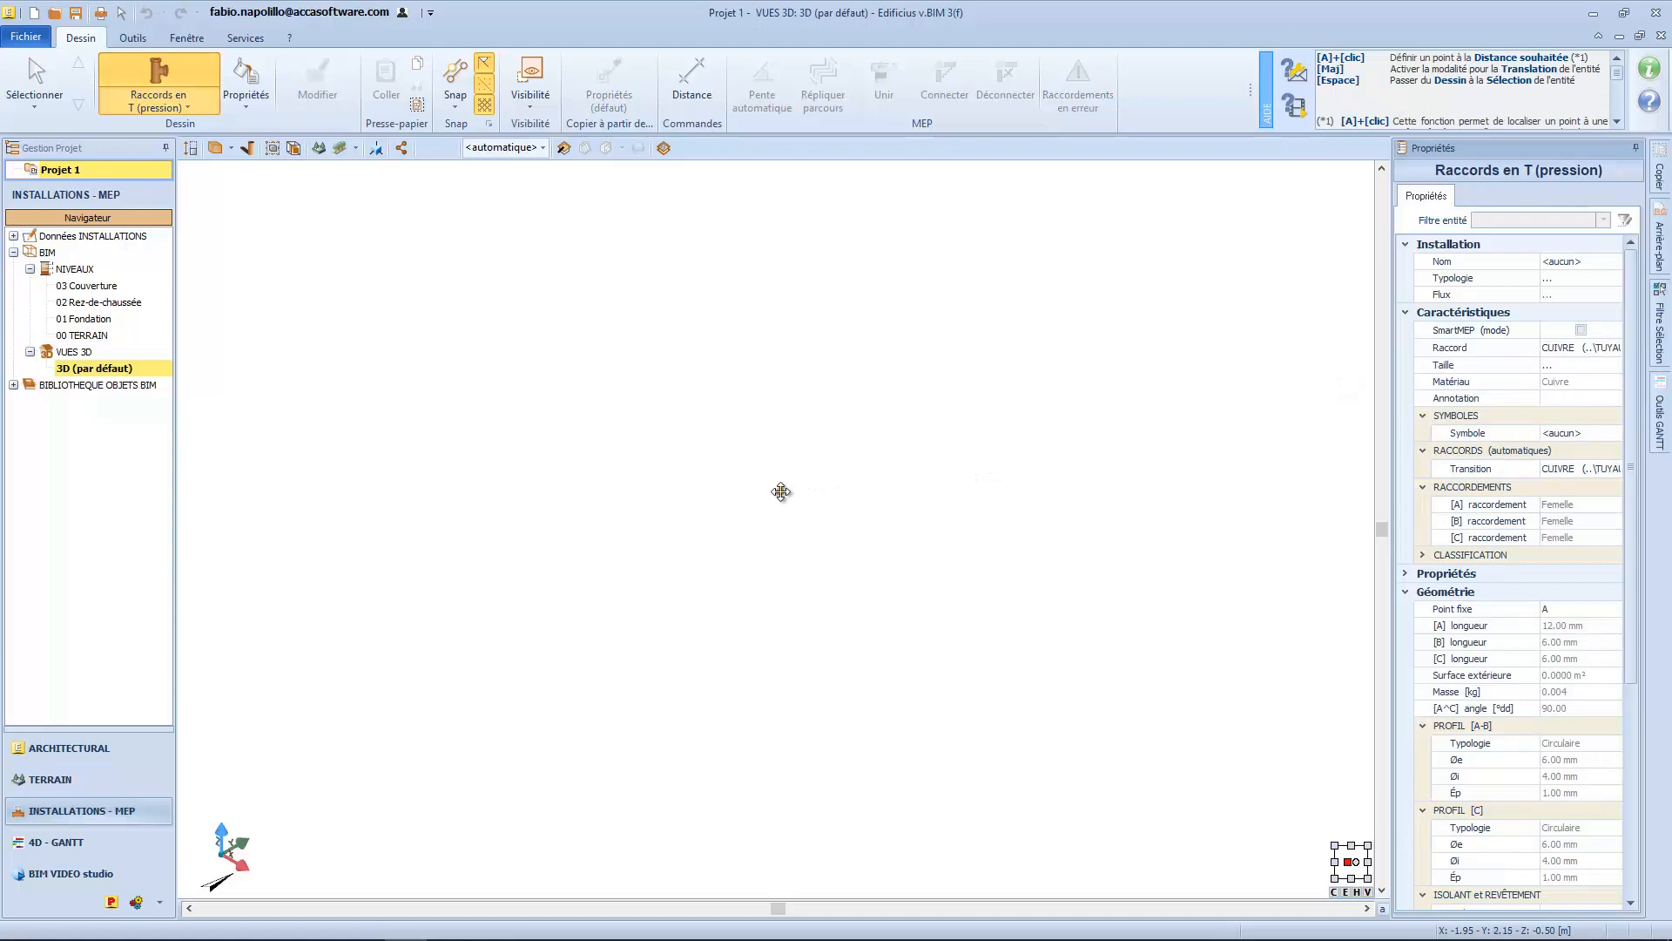
Cycle through the T fitting's fixed points and place it in the 3D view by end A, with its branch rotated to the opposite side.
scroll(779, 492, "up", 10)
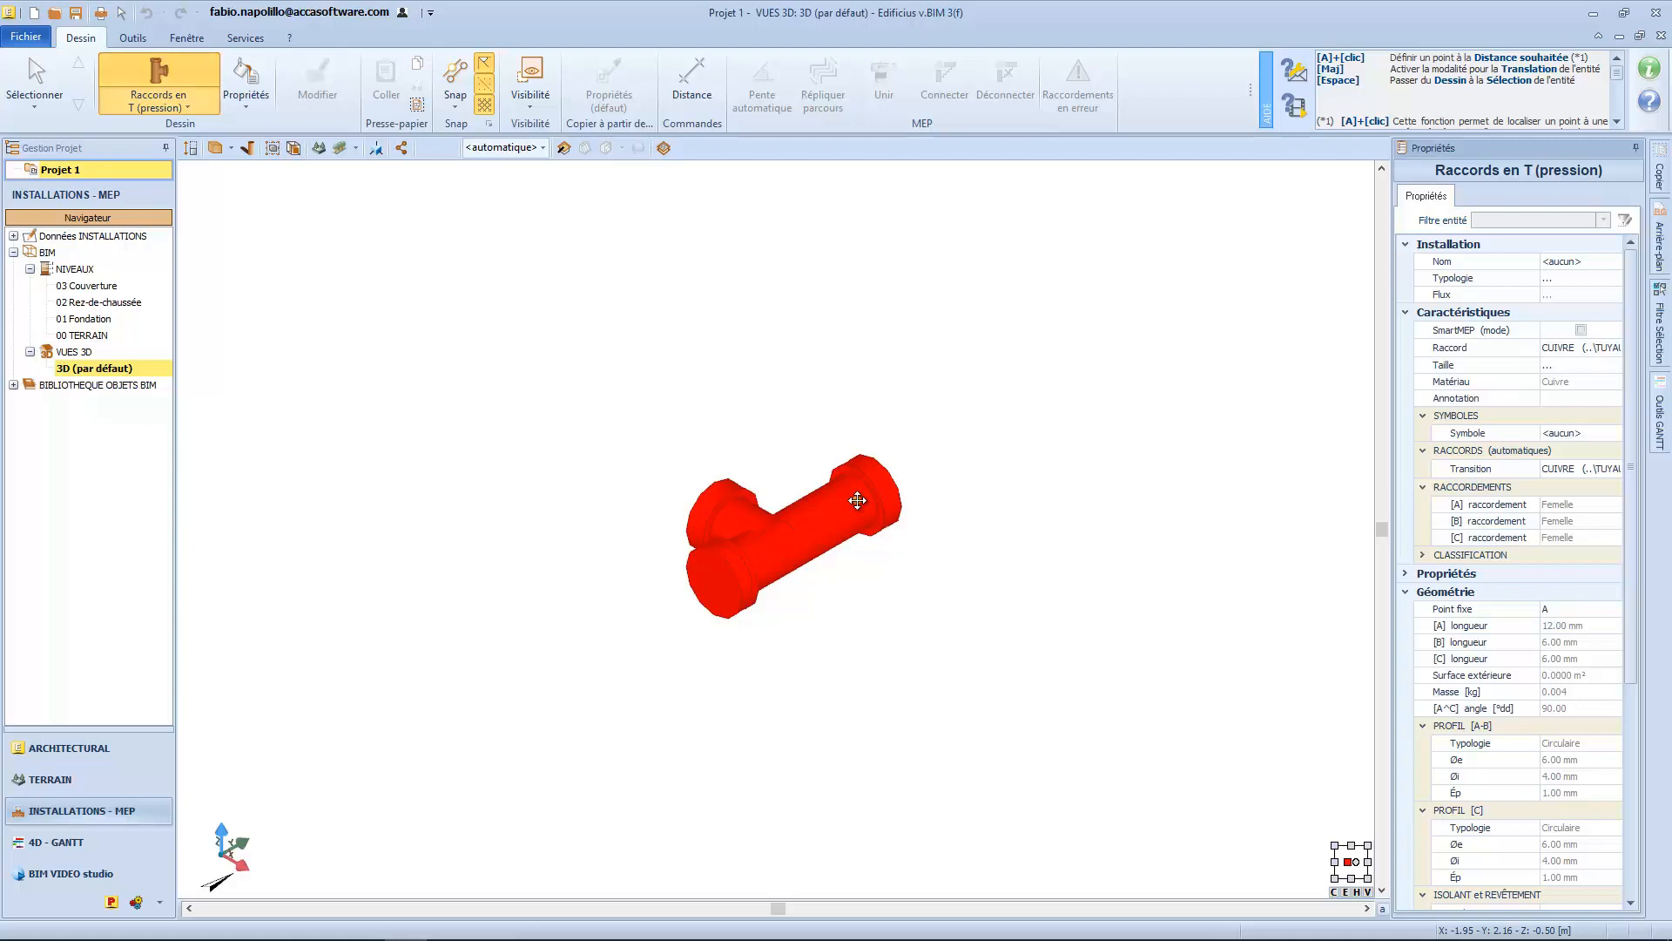
key("Tab")
key("Tab")
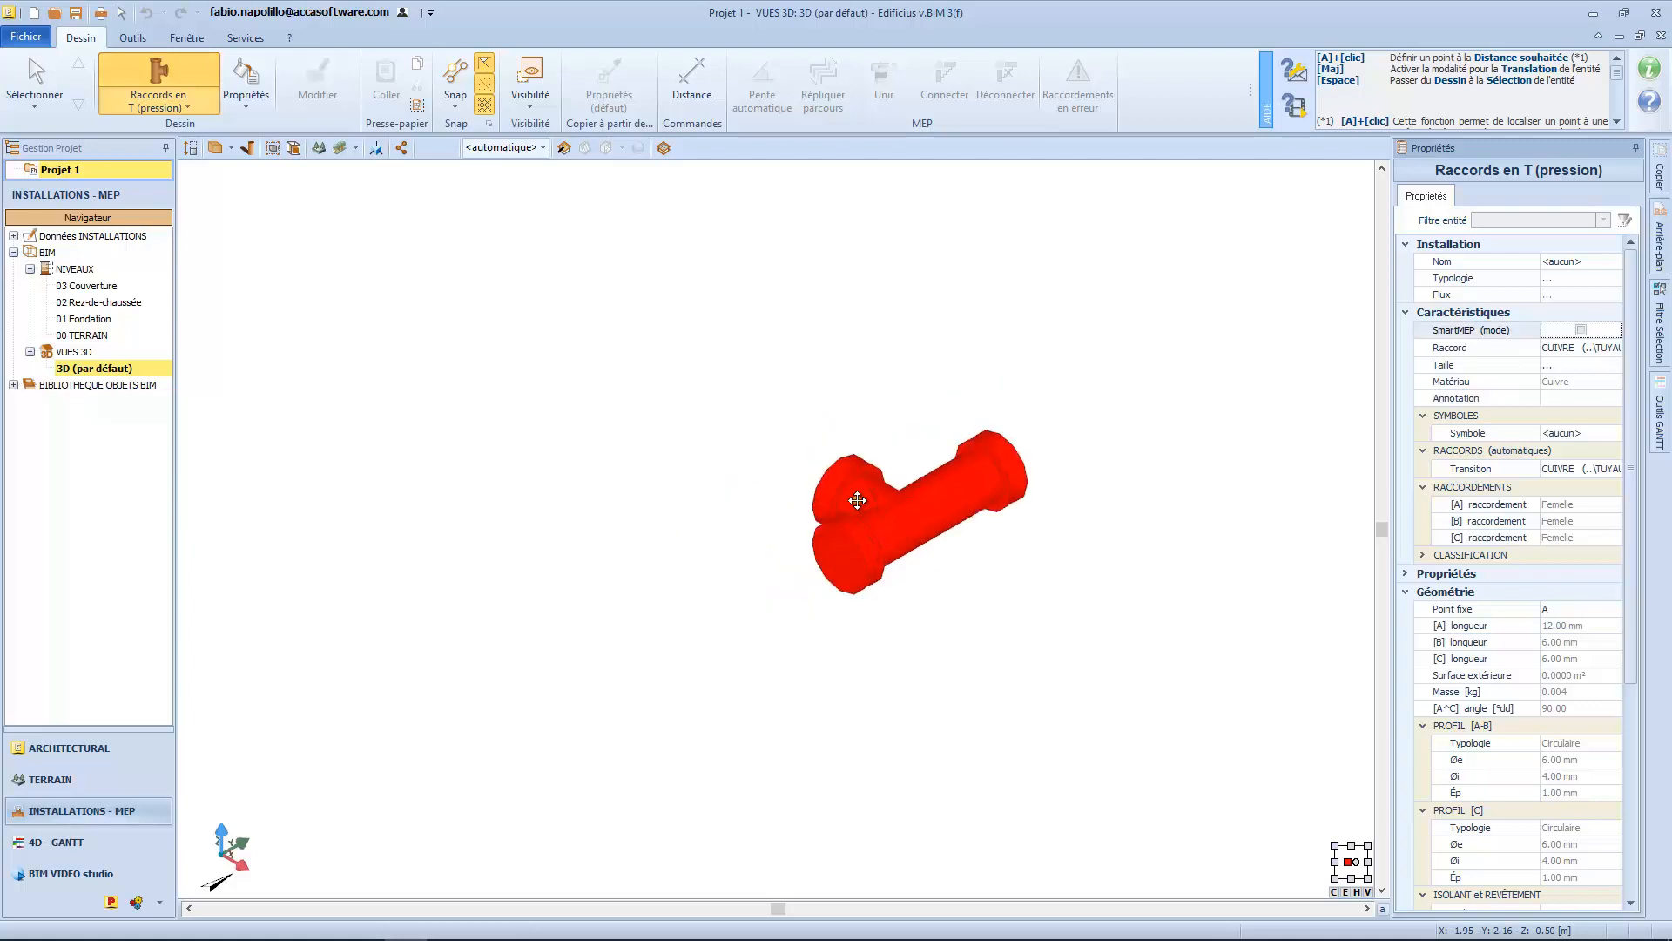
key("Tab")
key("Tab")
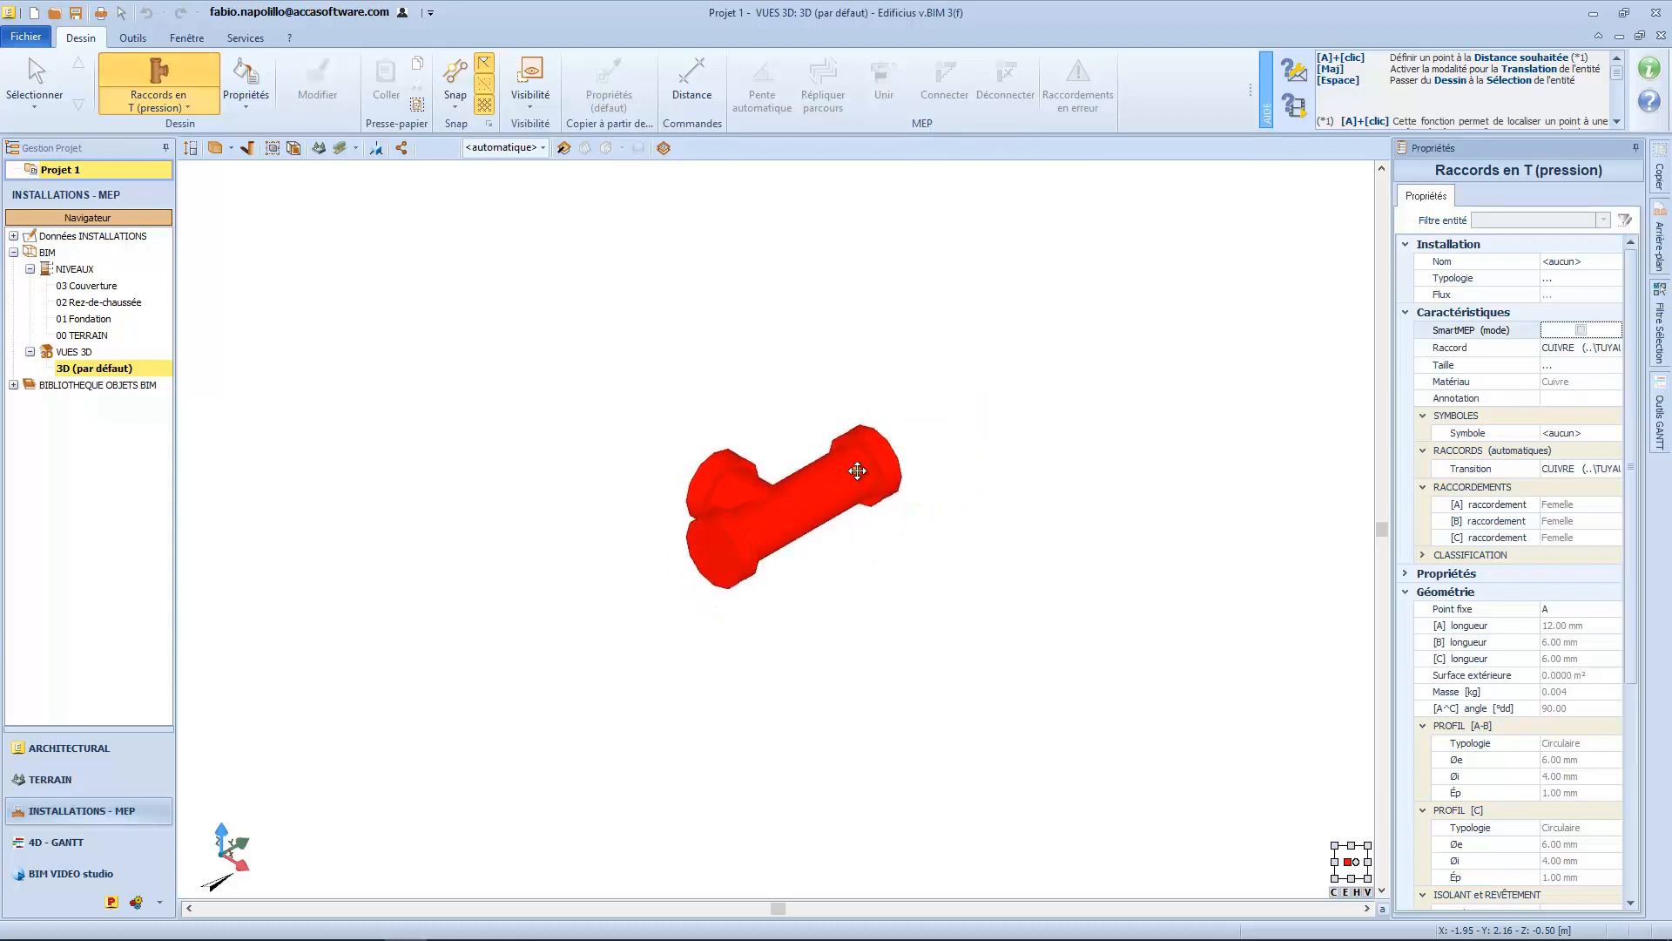
left_click(858, 471)
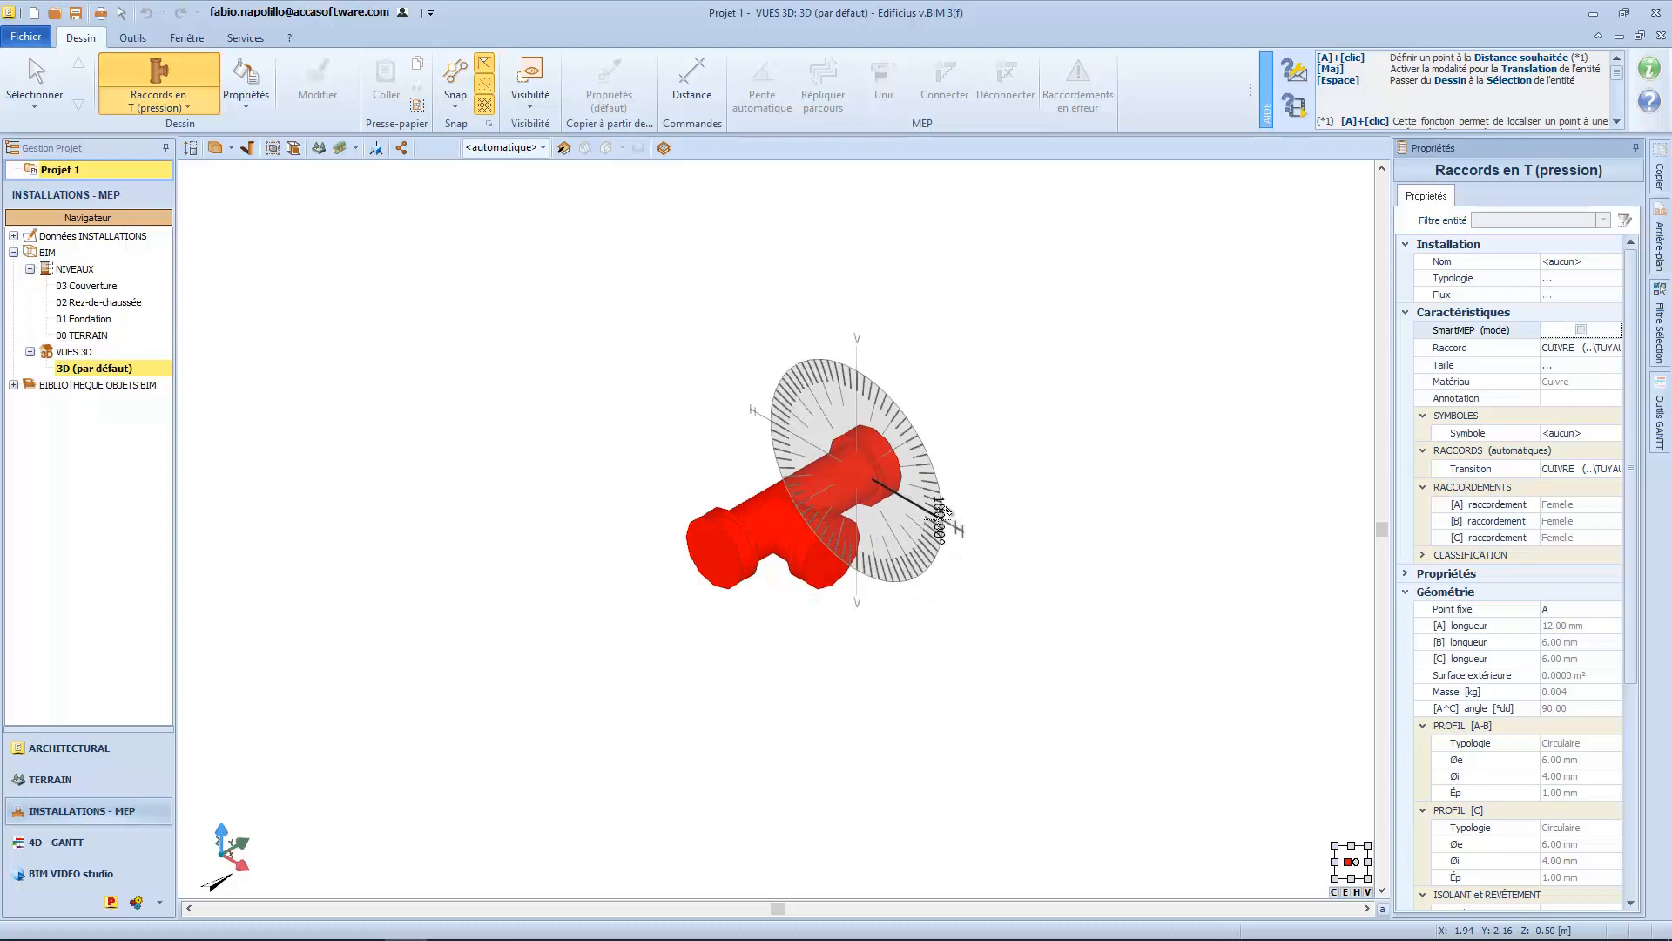
left_click(945, 514)
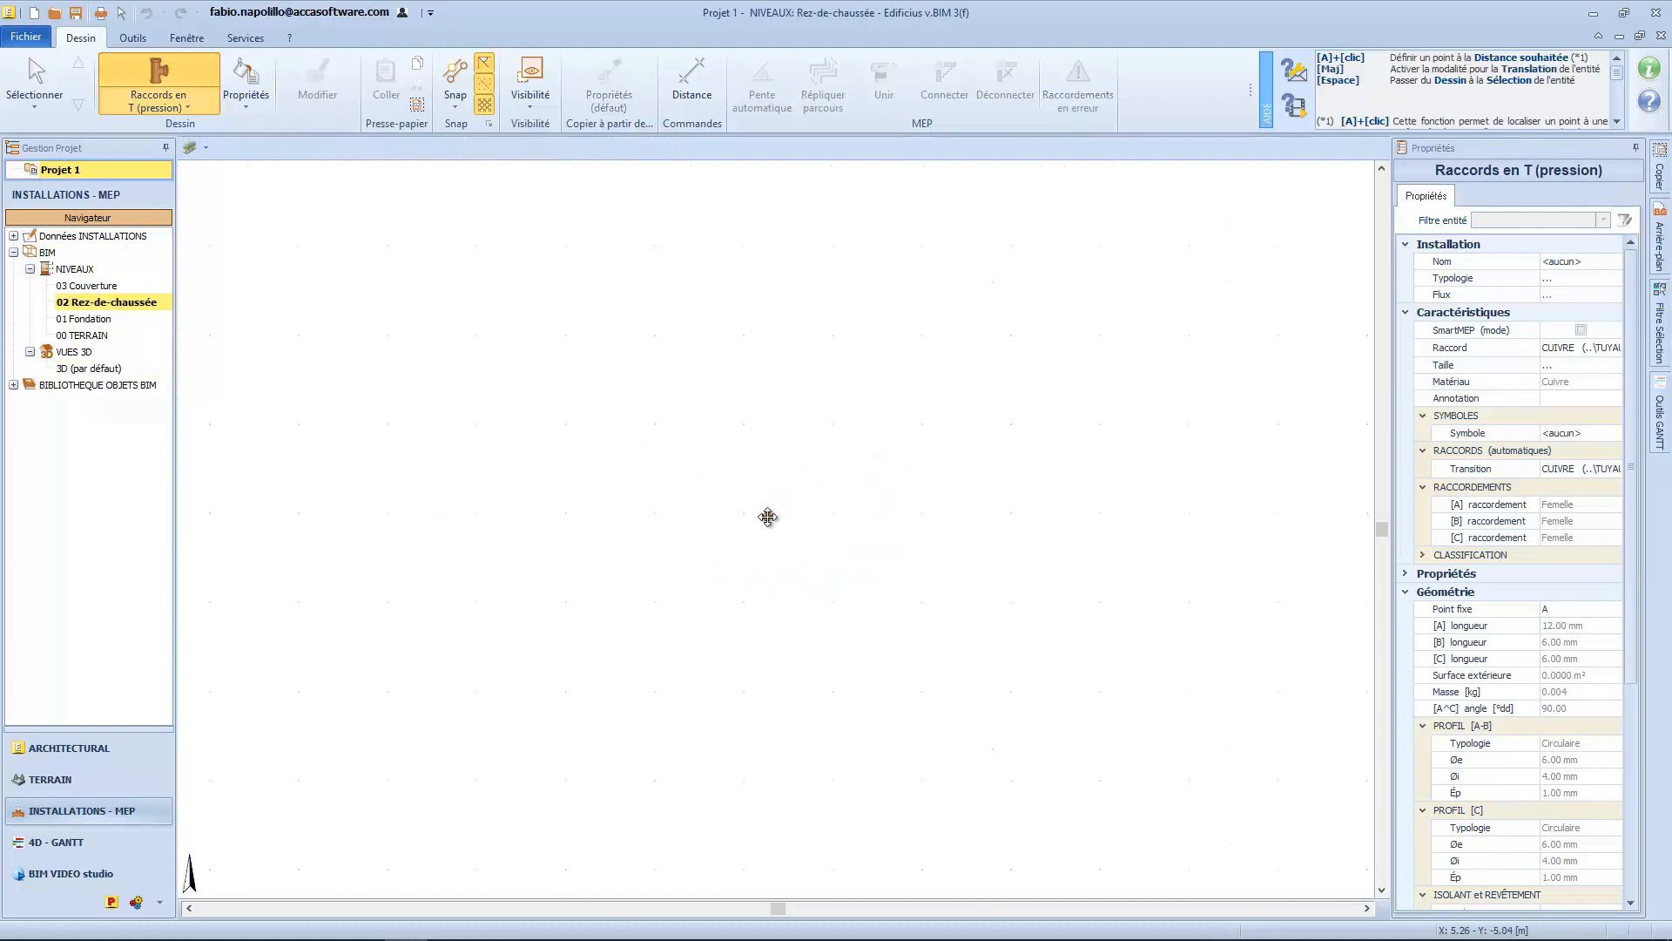
Place a copper T fitting by end A in the Rez-de-chaussée level plan.
scroll(767, 517, "up", 5)
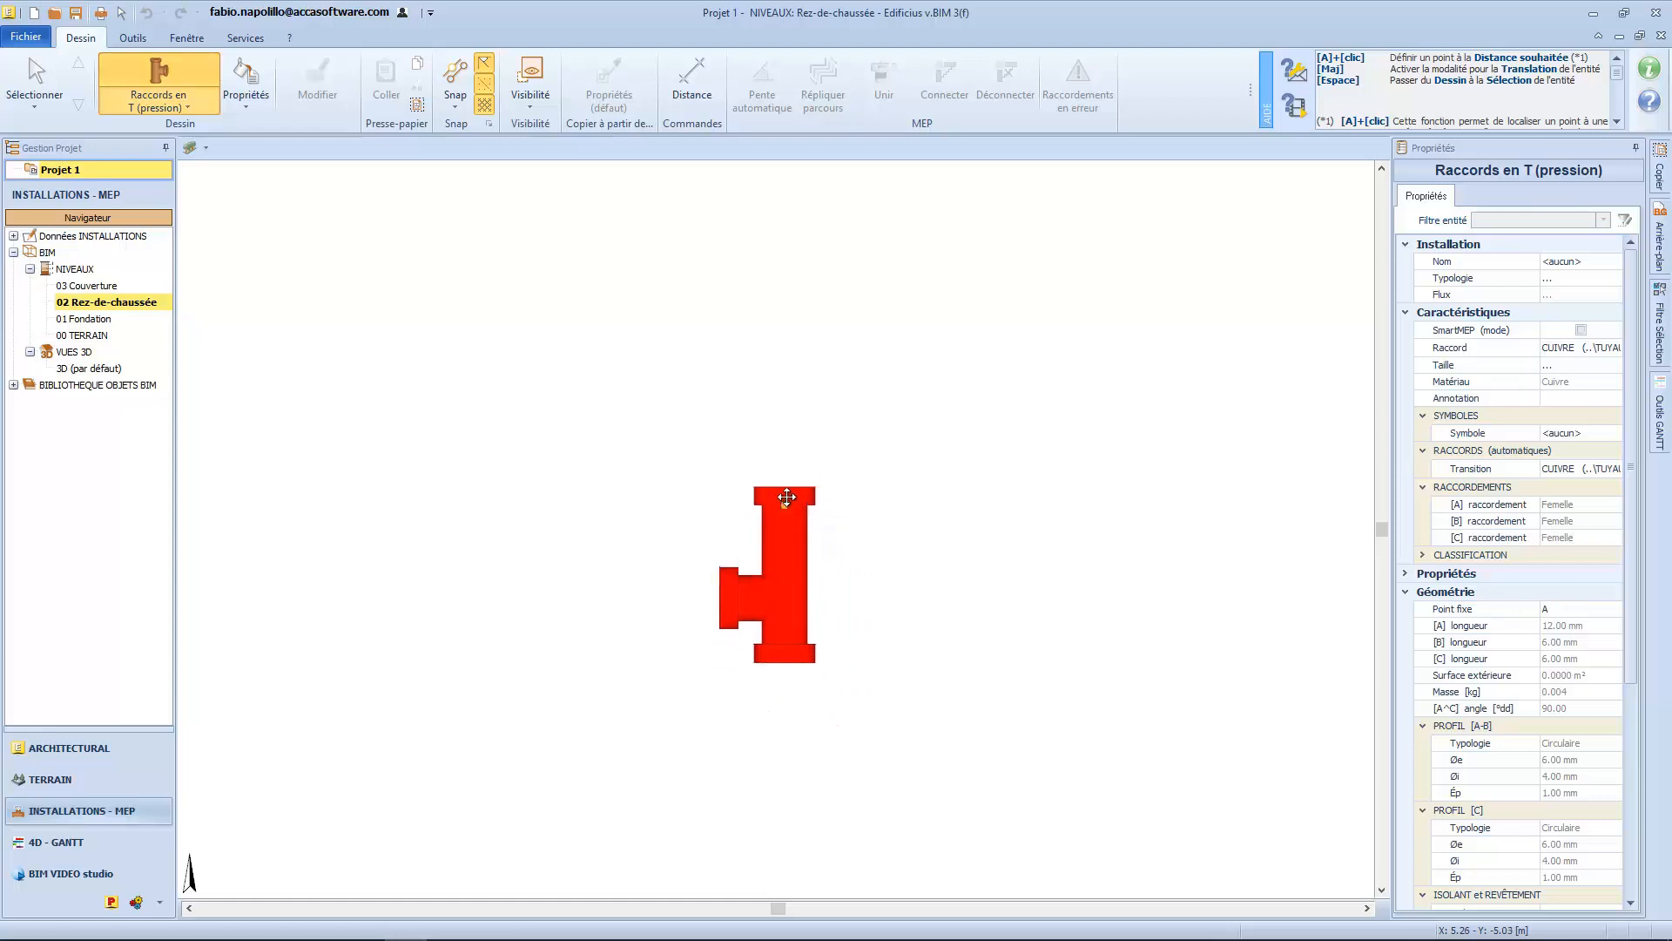
left_click(787, 492)
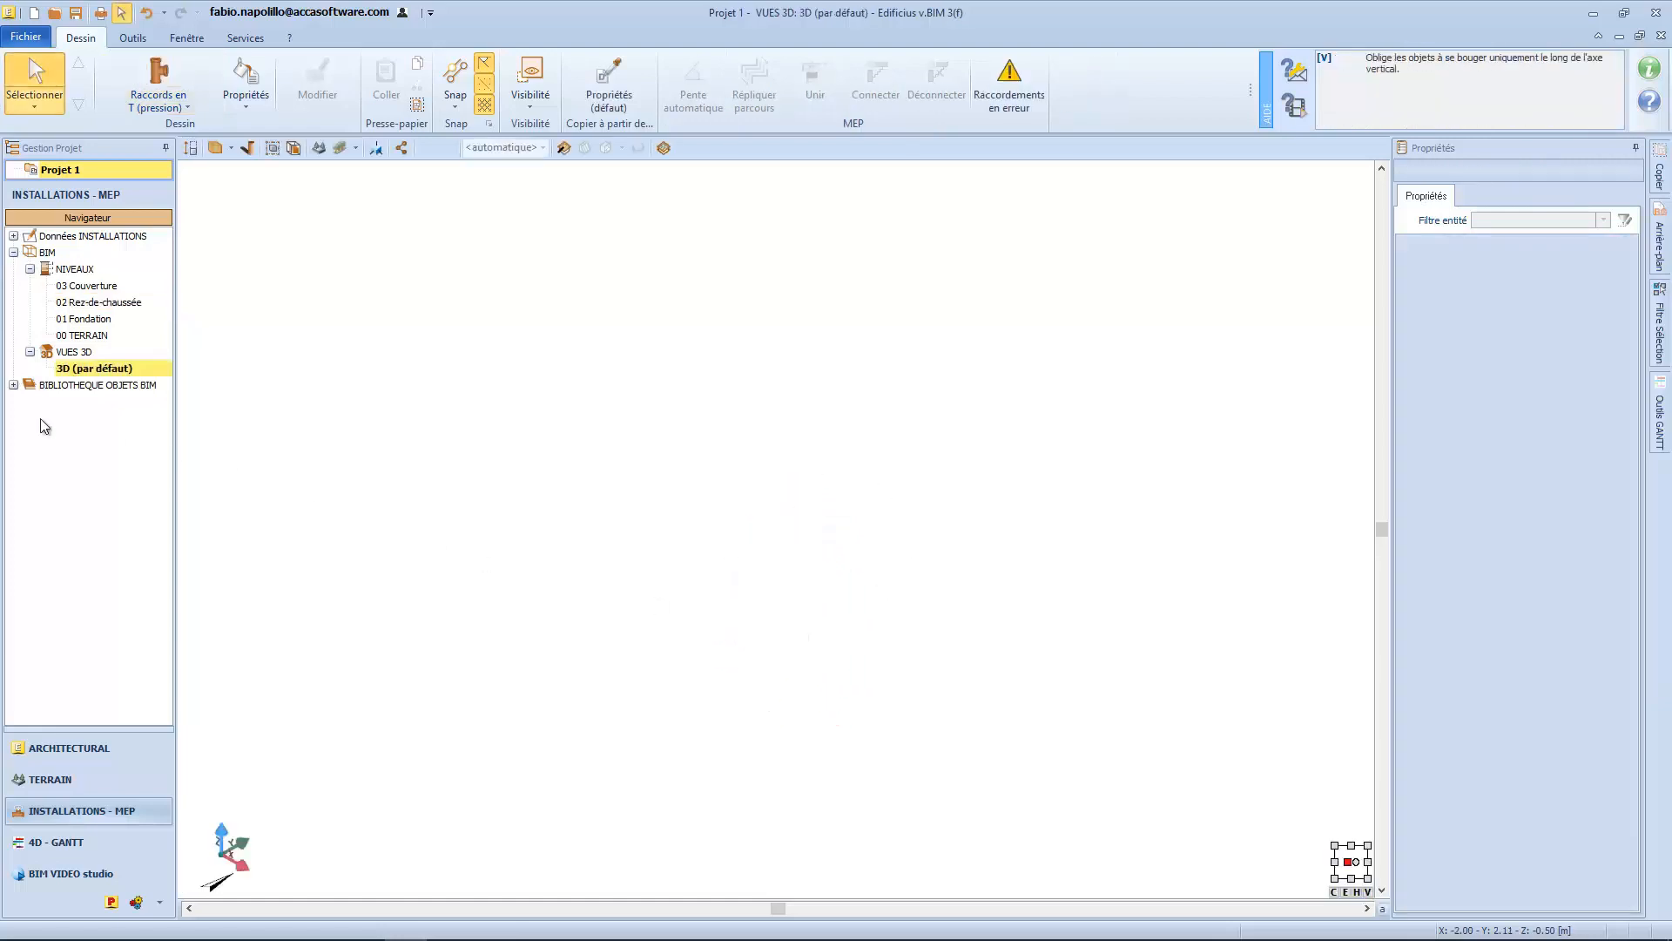
Look up the CUIVRE T fitting in the project's BIM object library, among the pressure pipe fittings of the mechanical installations.
left_click(14, 385)
double_click(77, 402)
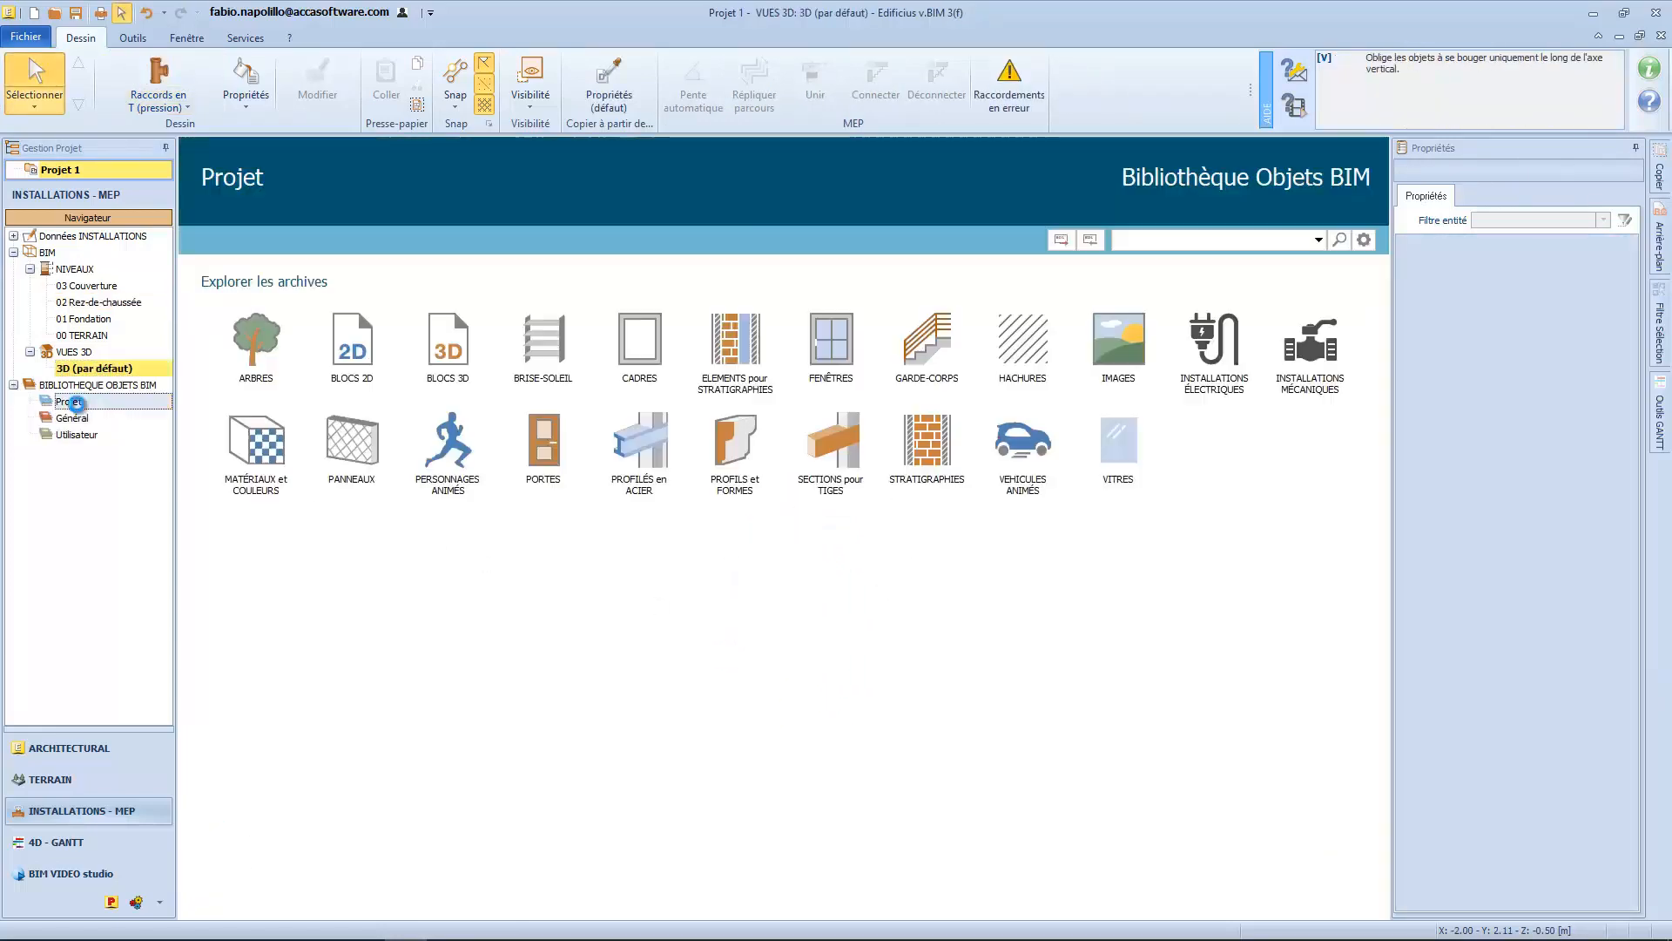
left_click(1326, 370)
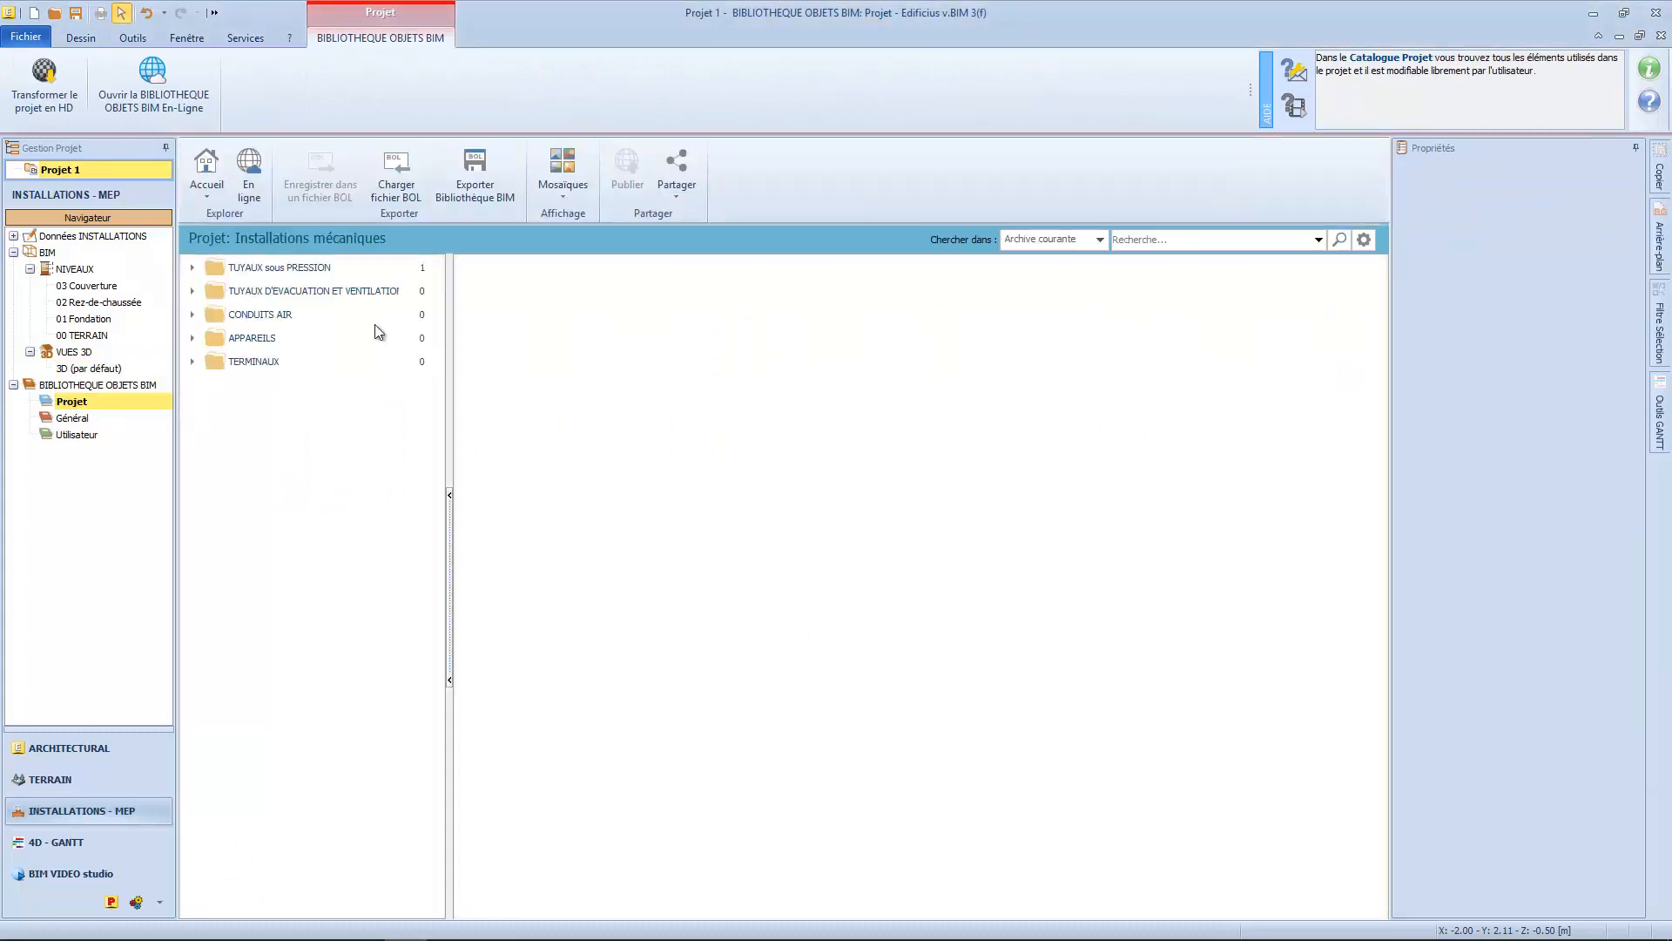
left_click(218, 266)
double_click(713, 272)
double_click(714, 271)
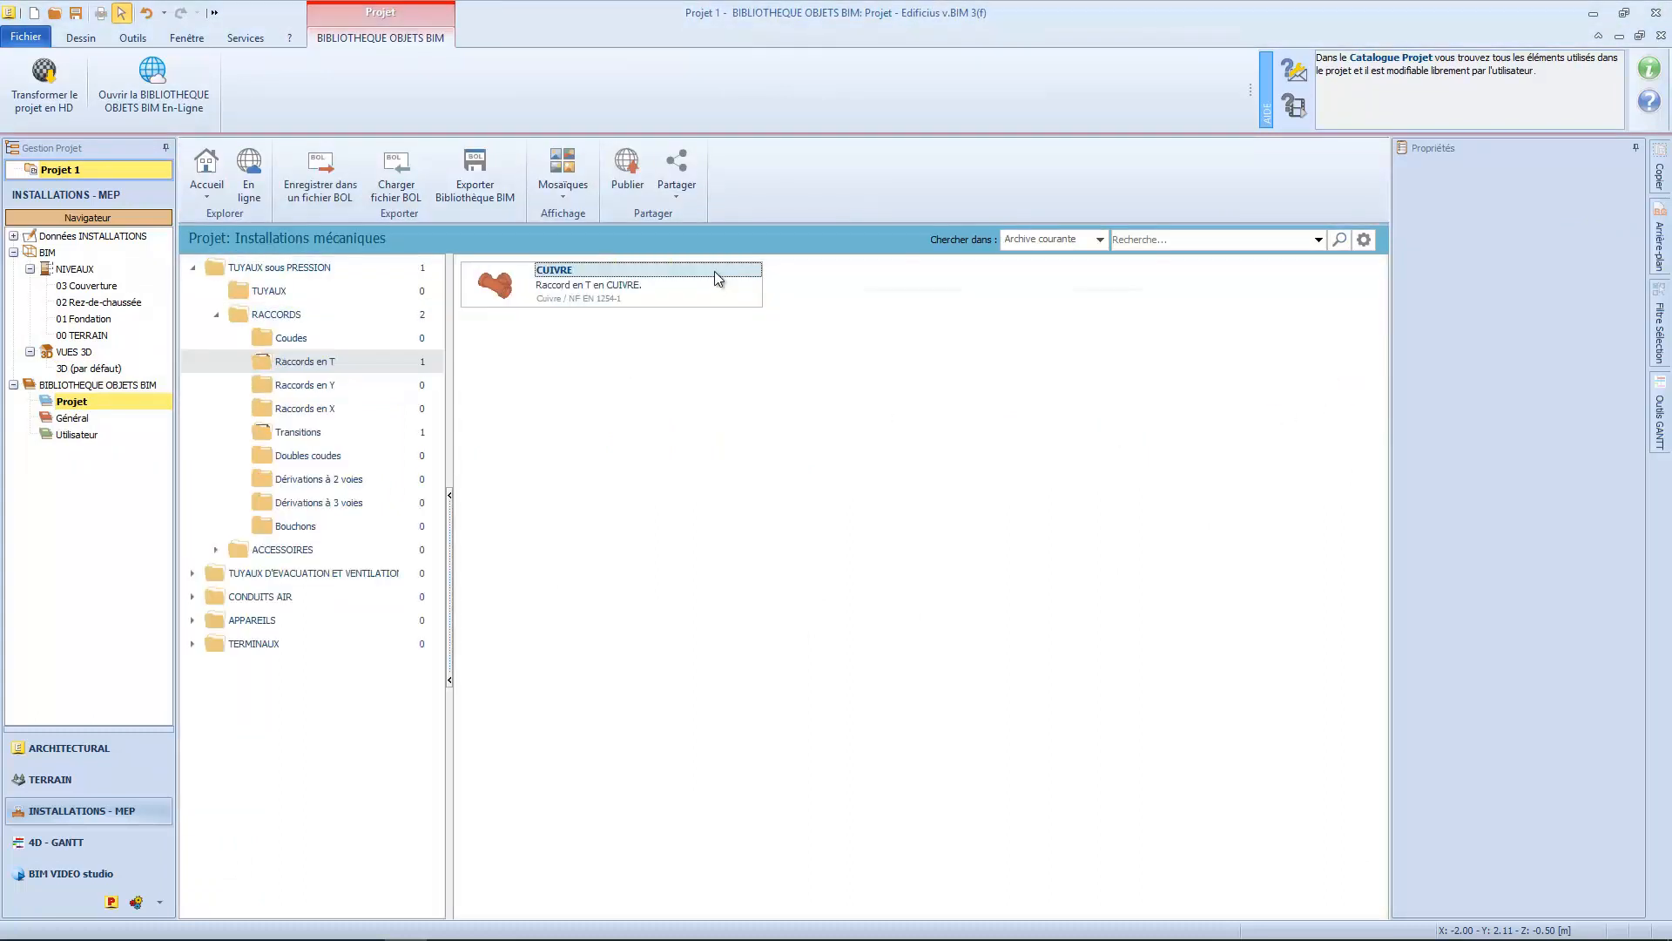
double_click(613, 294)
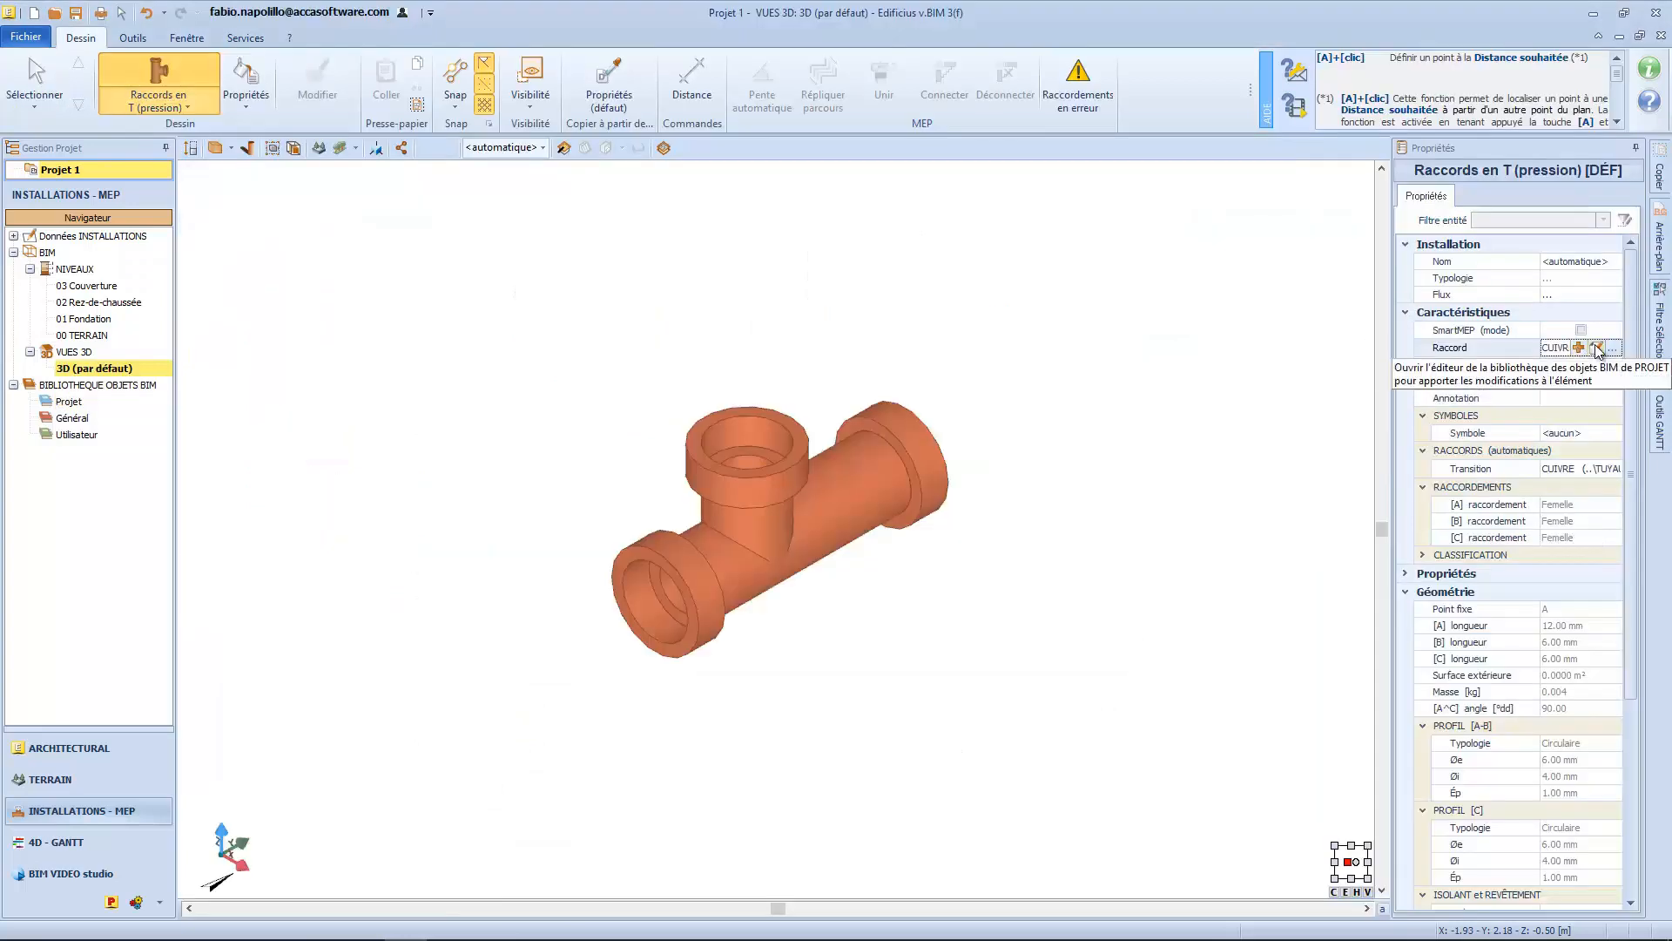
Edit the copper T fitting's third size, setting L/D [B] and L/D [C] to 1.5 and the A–C angle to 45°, and apply the changes.
left_click(1597, 347)
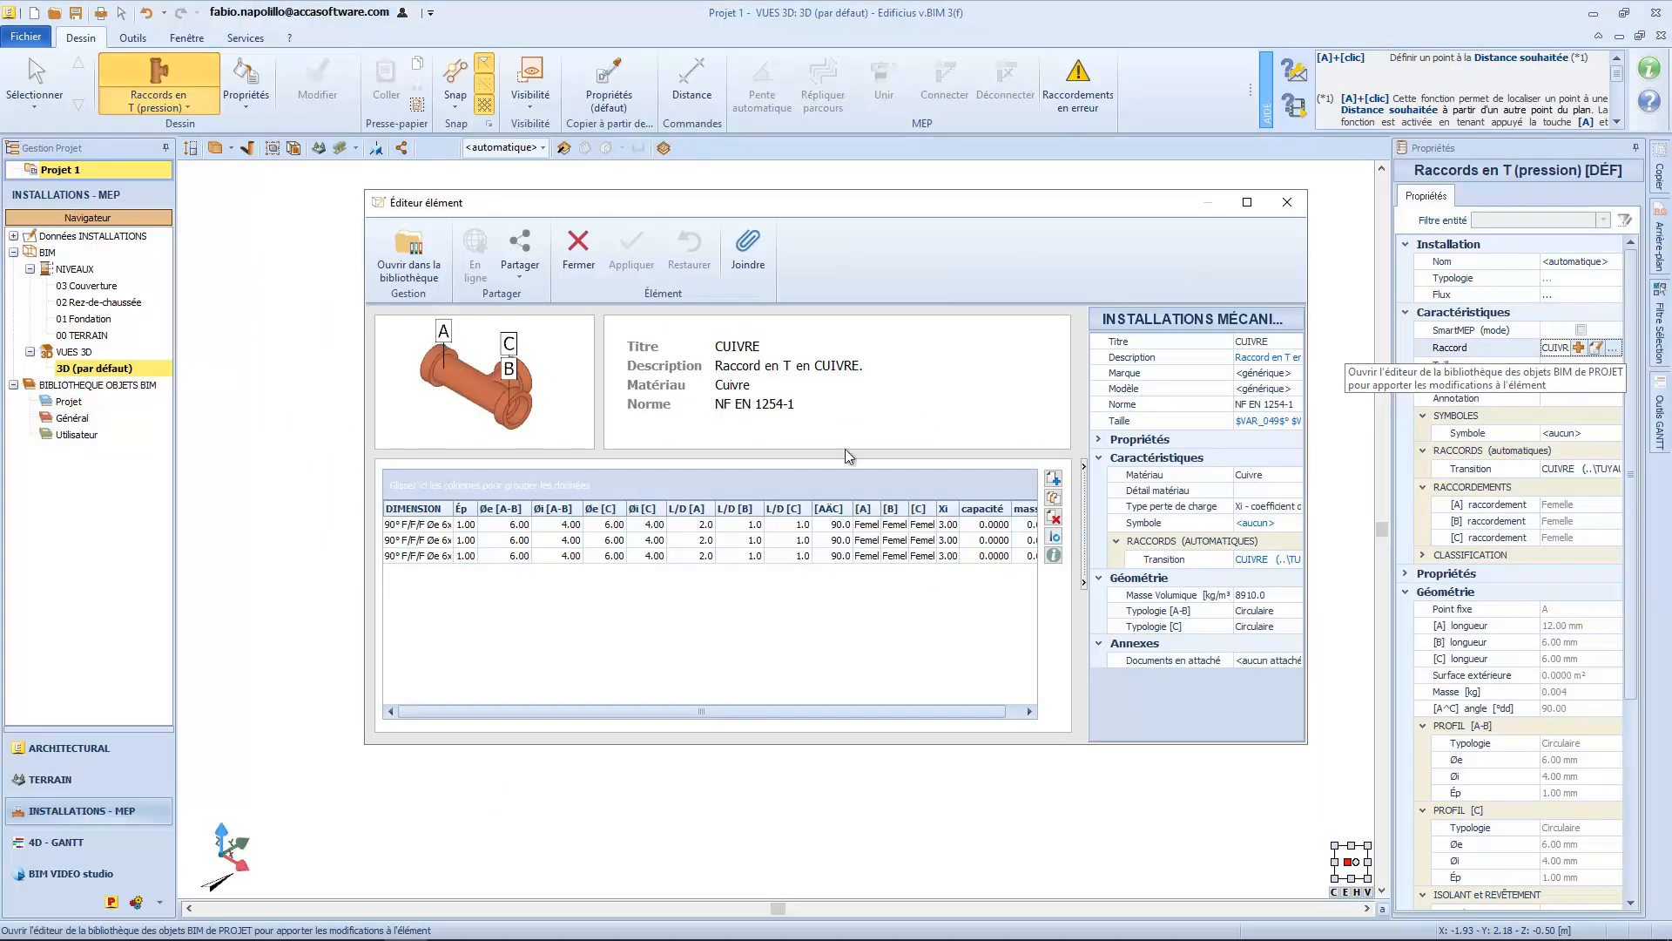
left_click(1246, 202)
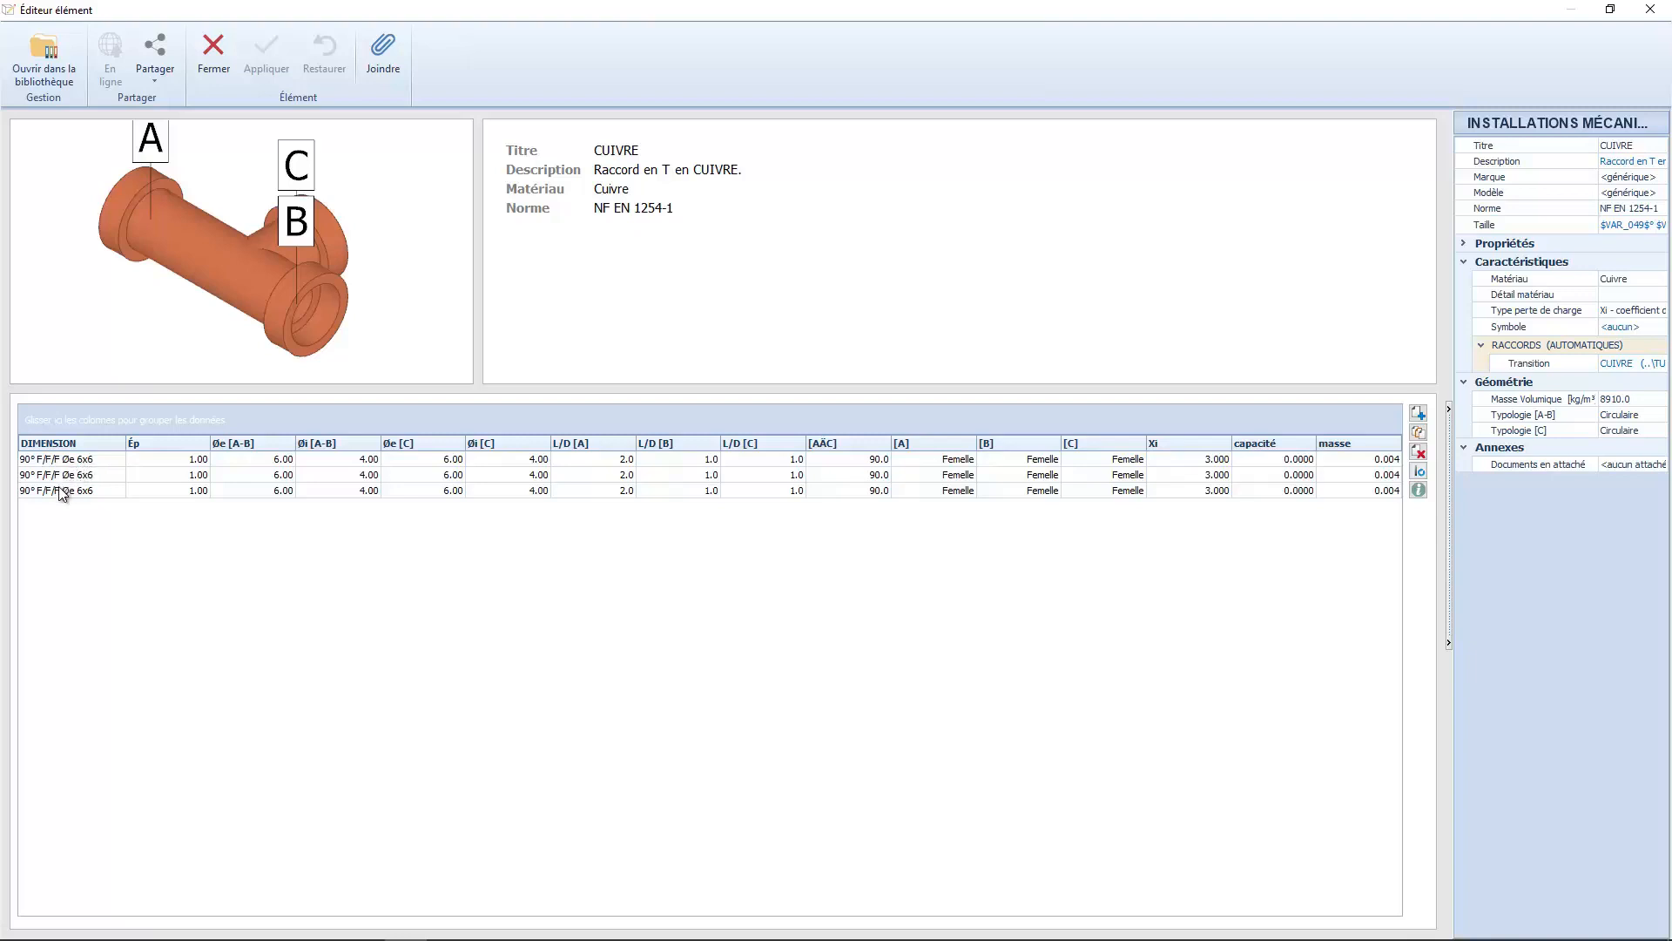
left_click(677, 492)
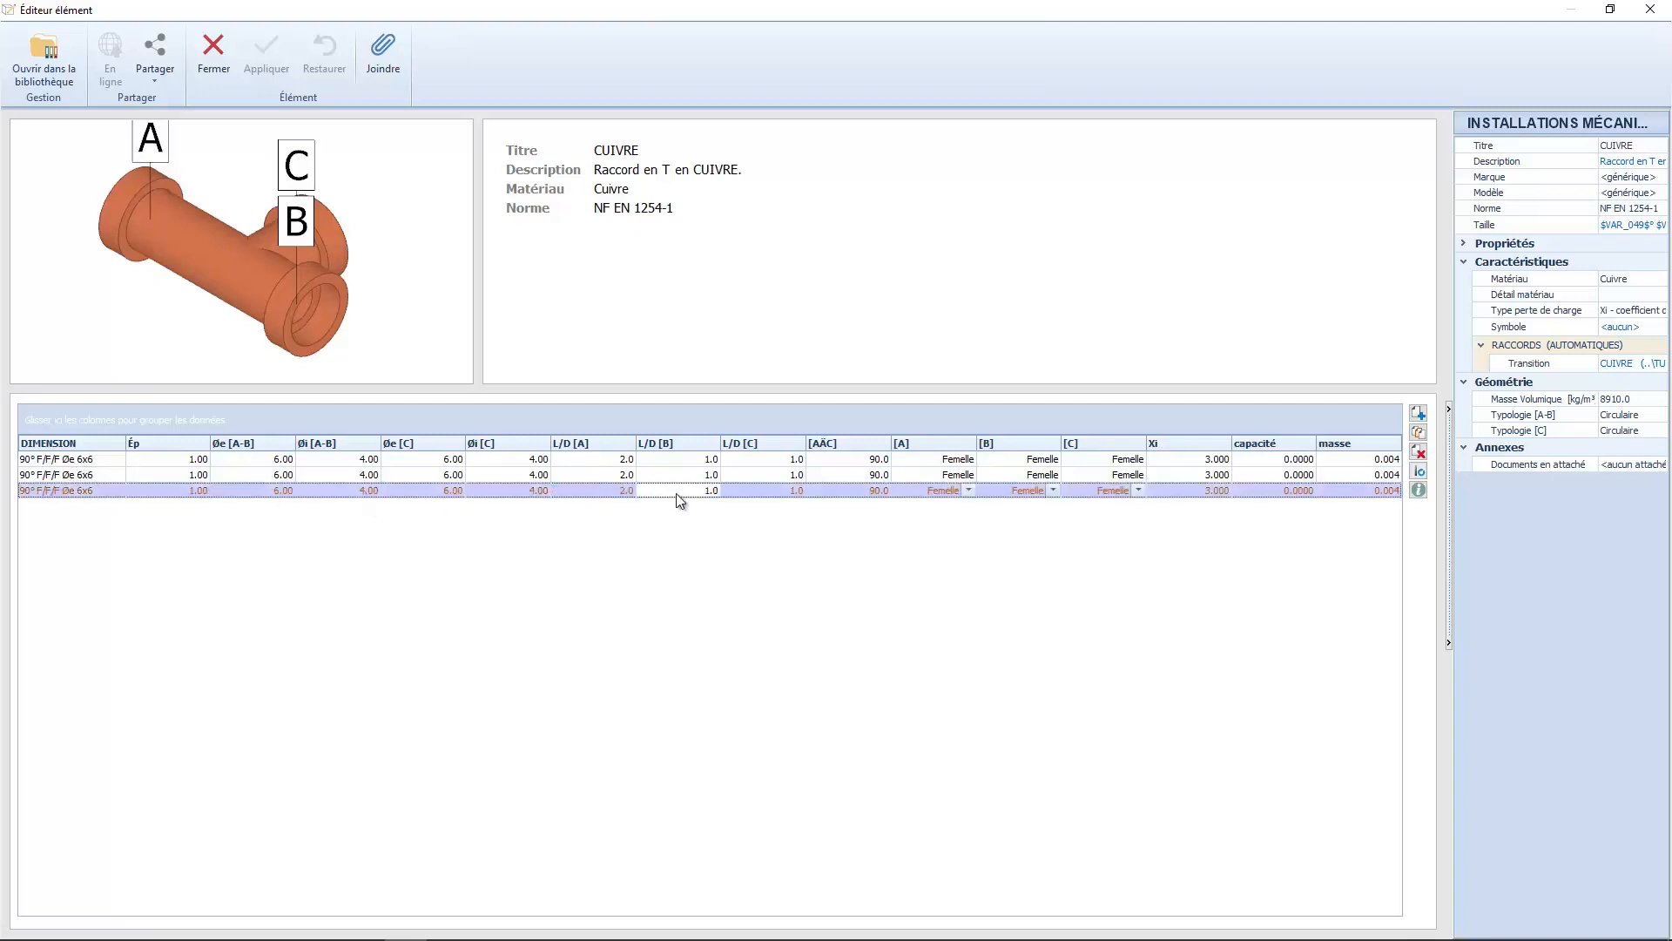
left_click(745, 493)
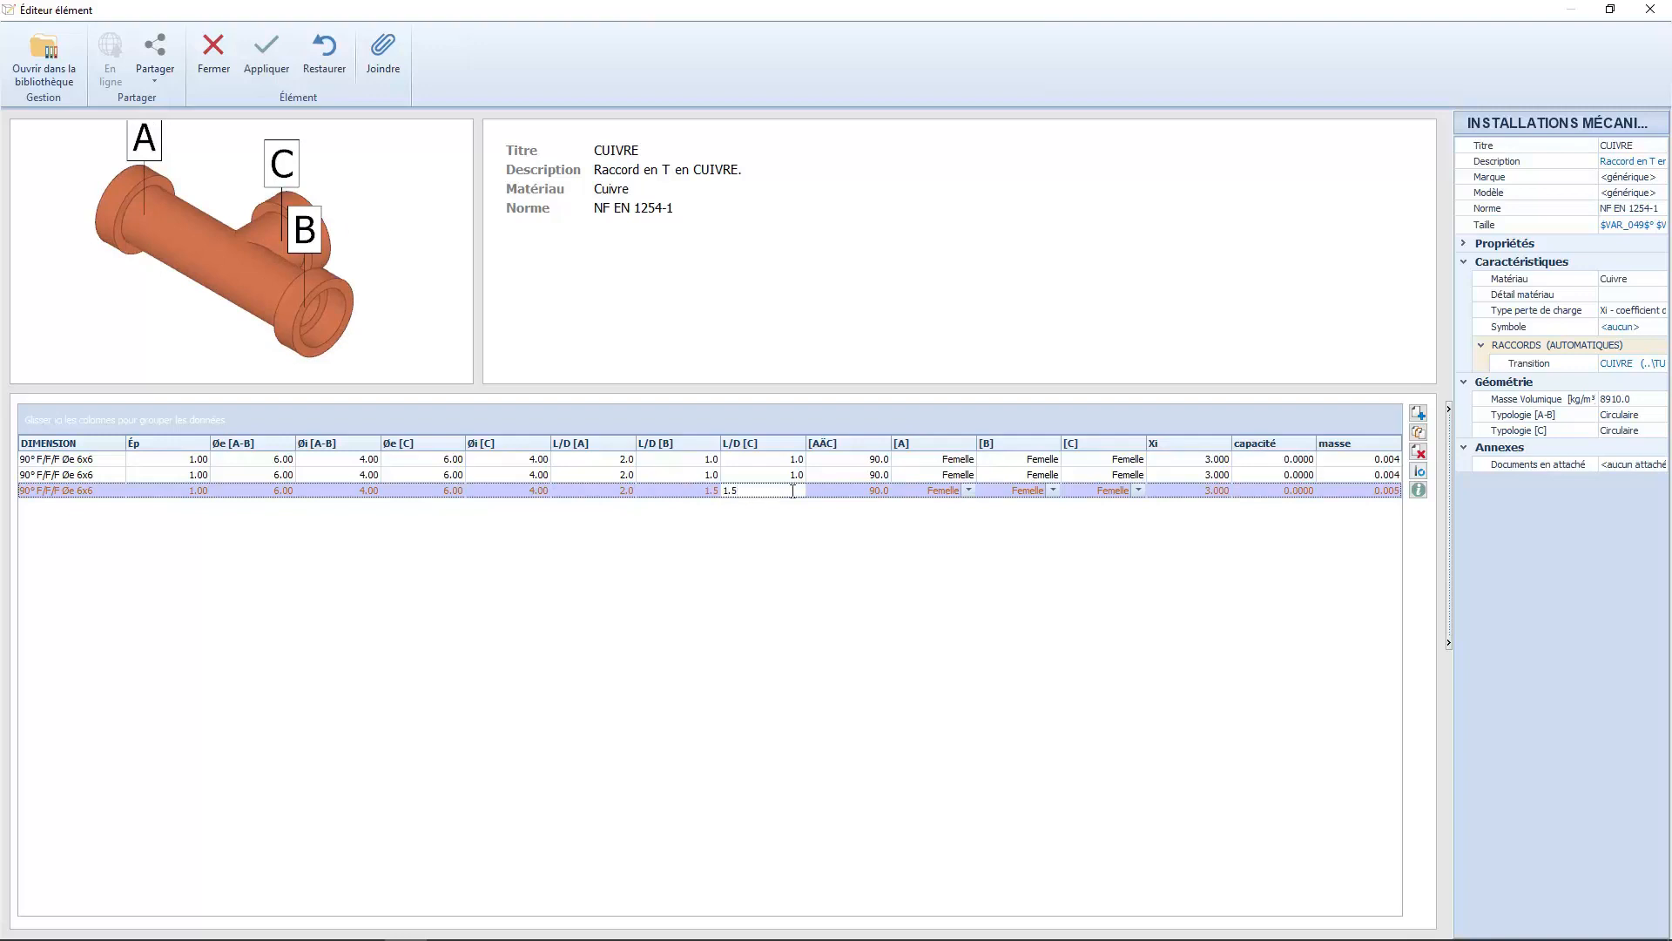
left_click(871, 492)
key("Return")
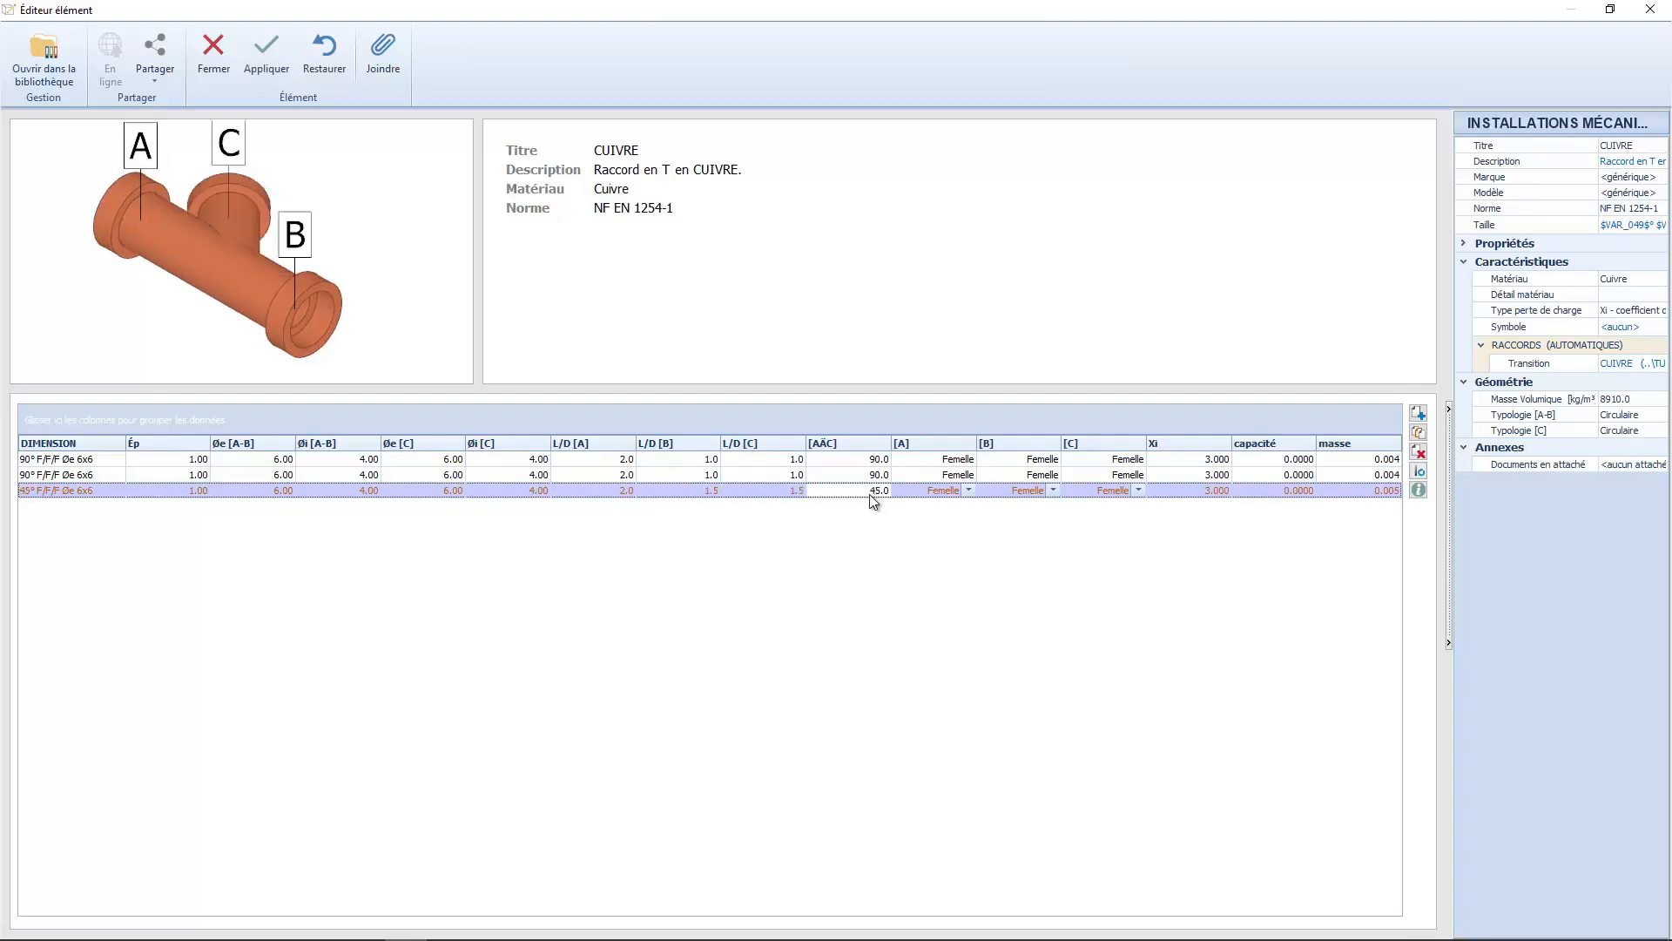
left_click_drag(374, 340, 371, 276)
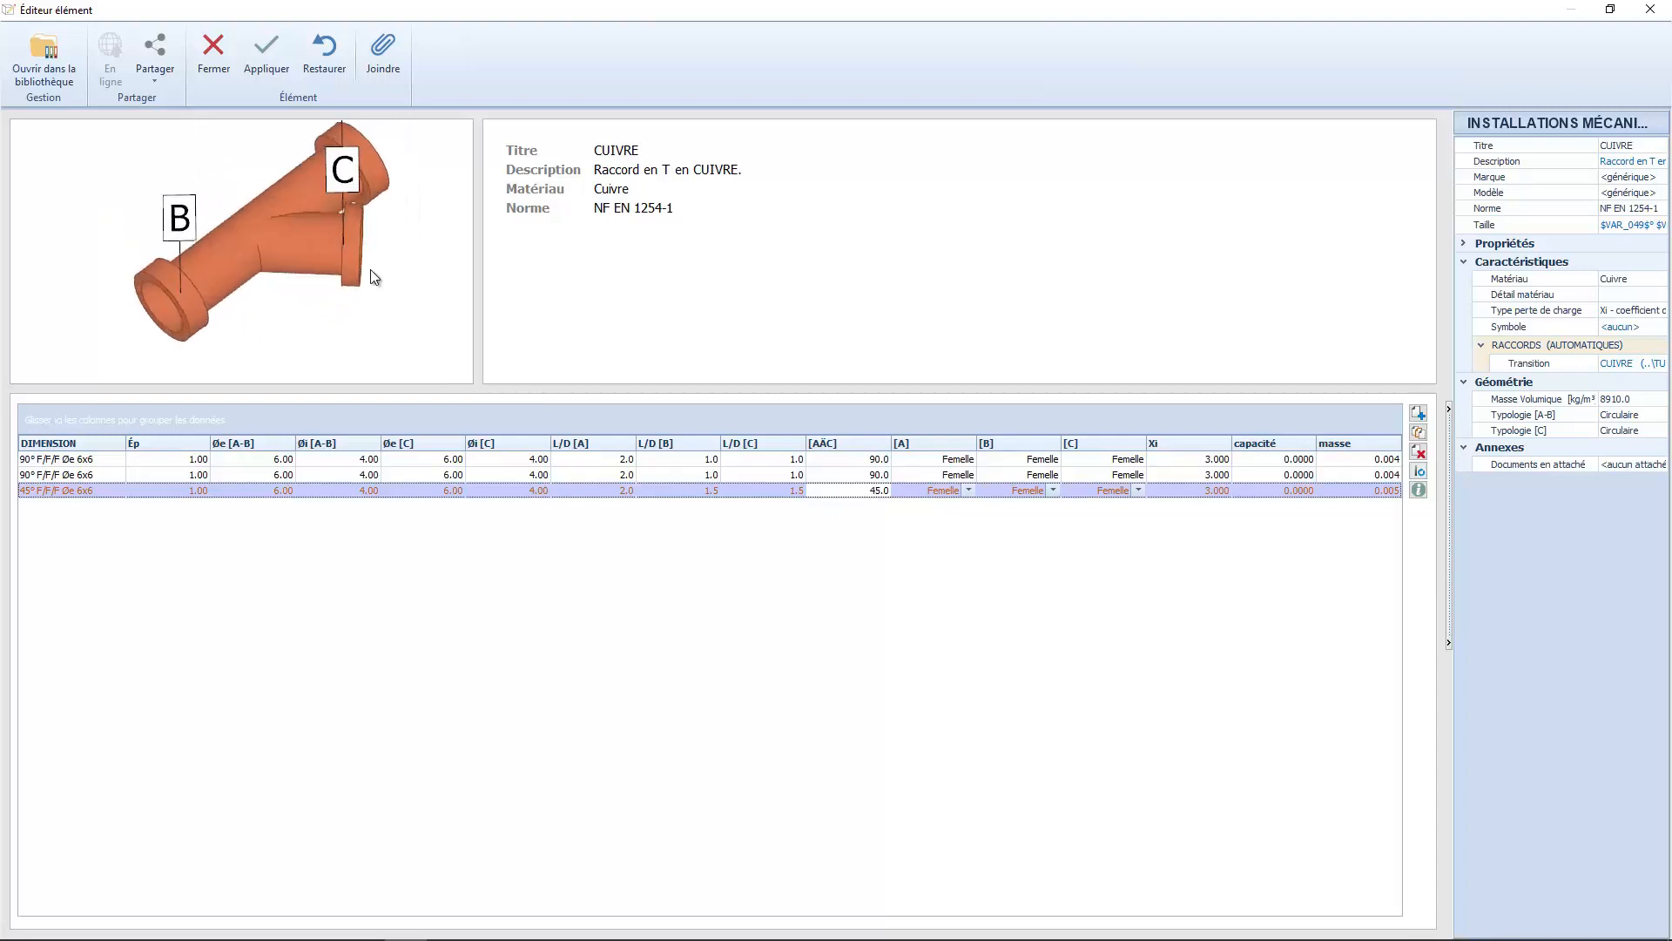
left_click(264, 49)
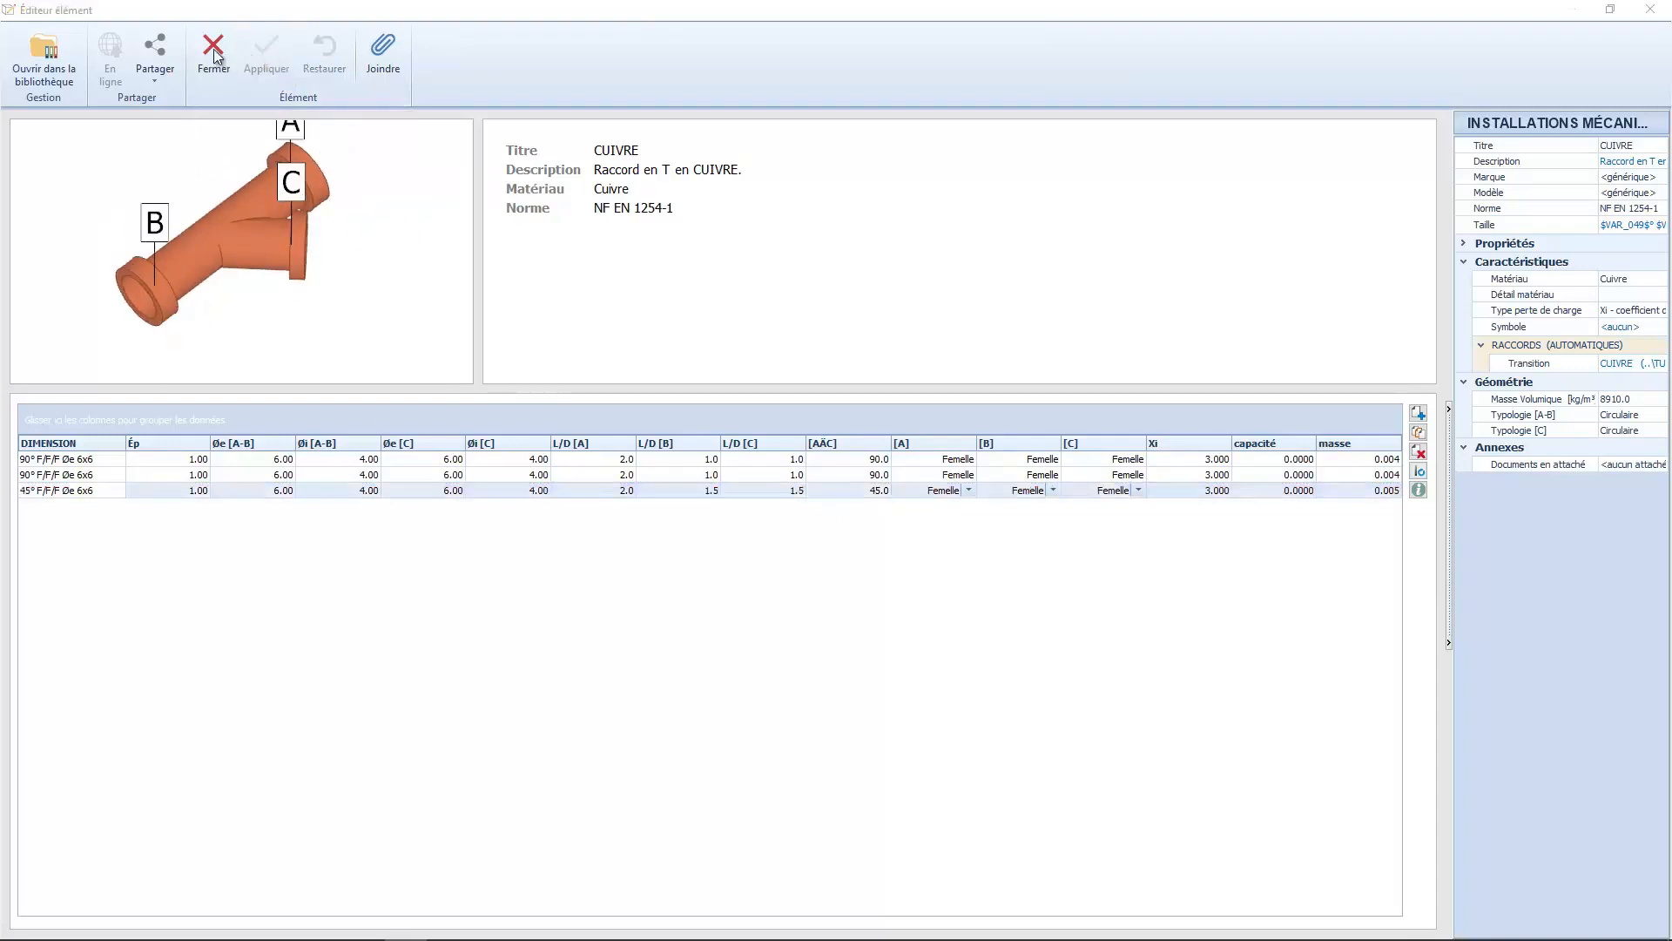
left_click(214, 54)
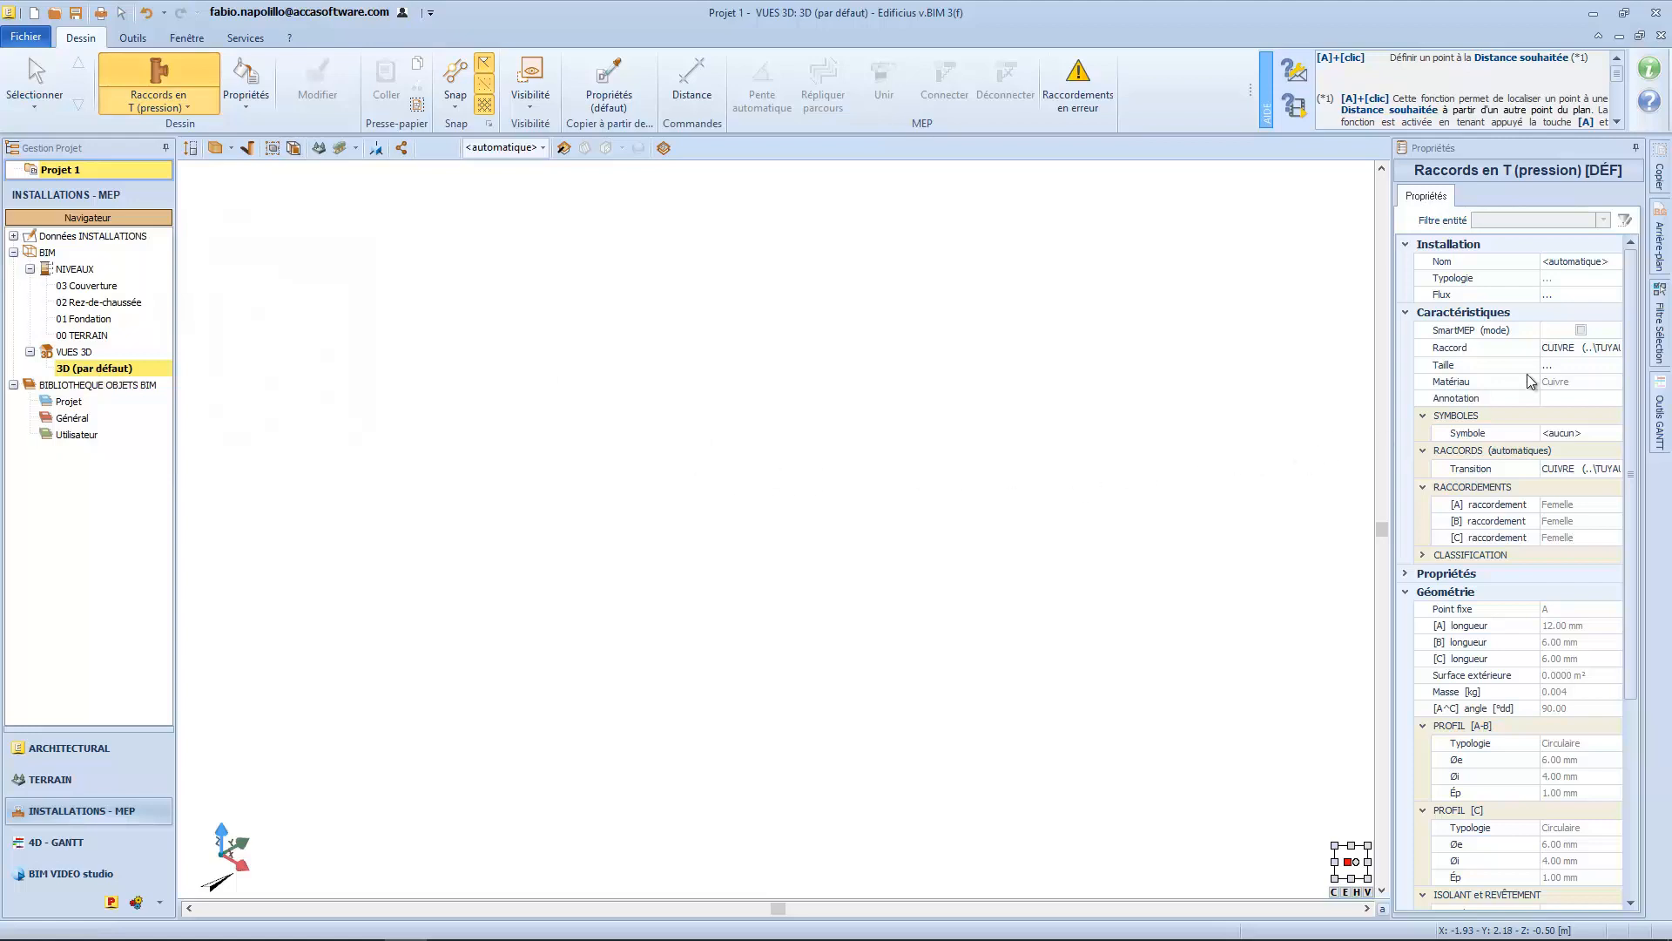
Choose the 45° size for the T fitting and place it in the 3D view with its branch rotated downward.
mouse_move(1525, 336)
left_click(1546, 366)
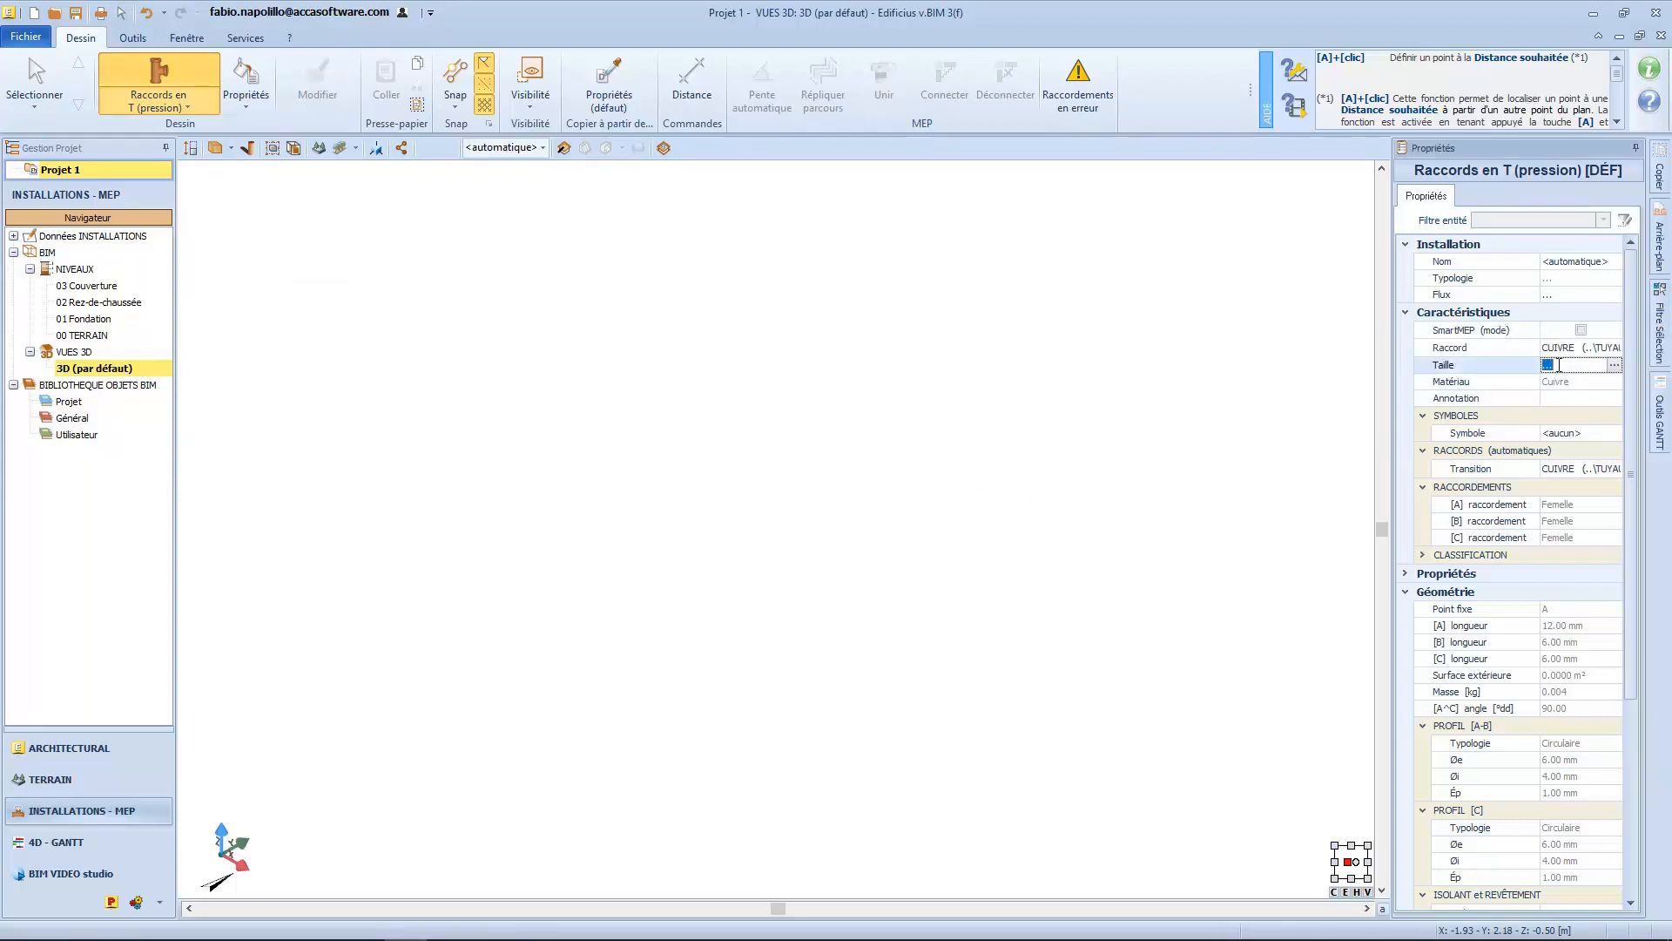
left_click(1616, 366)
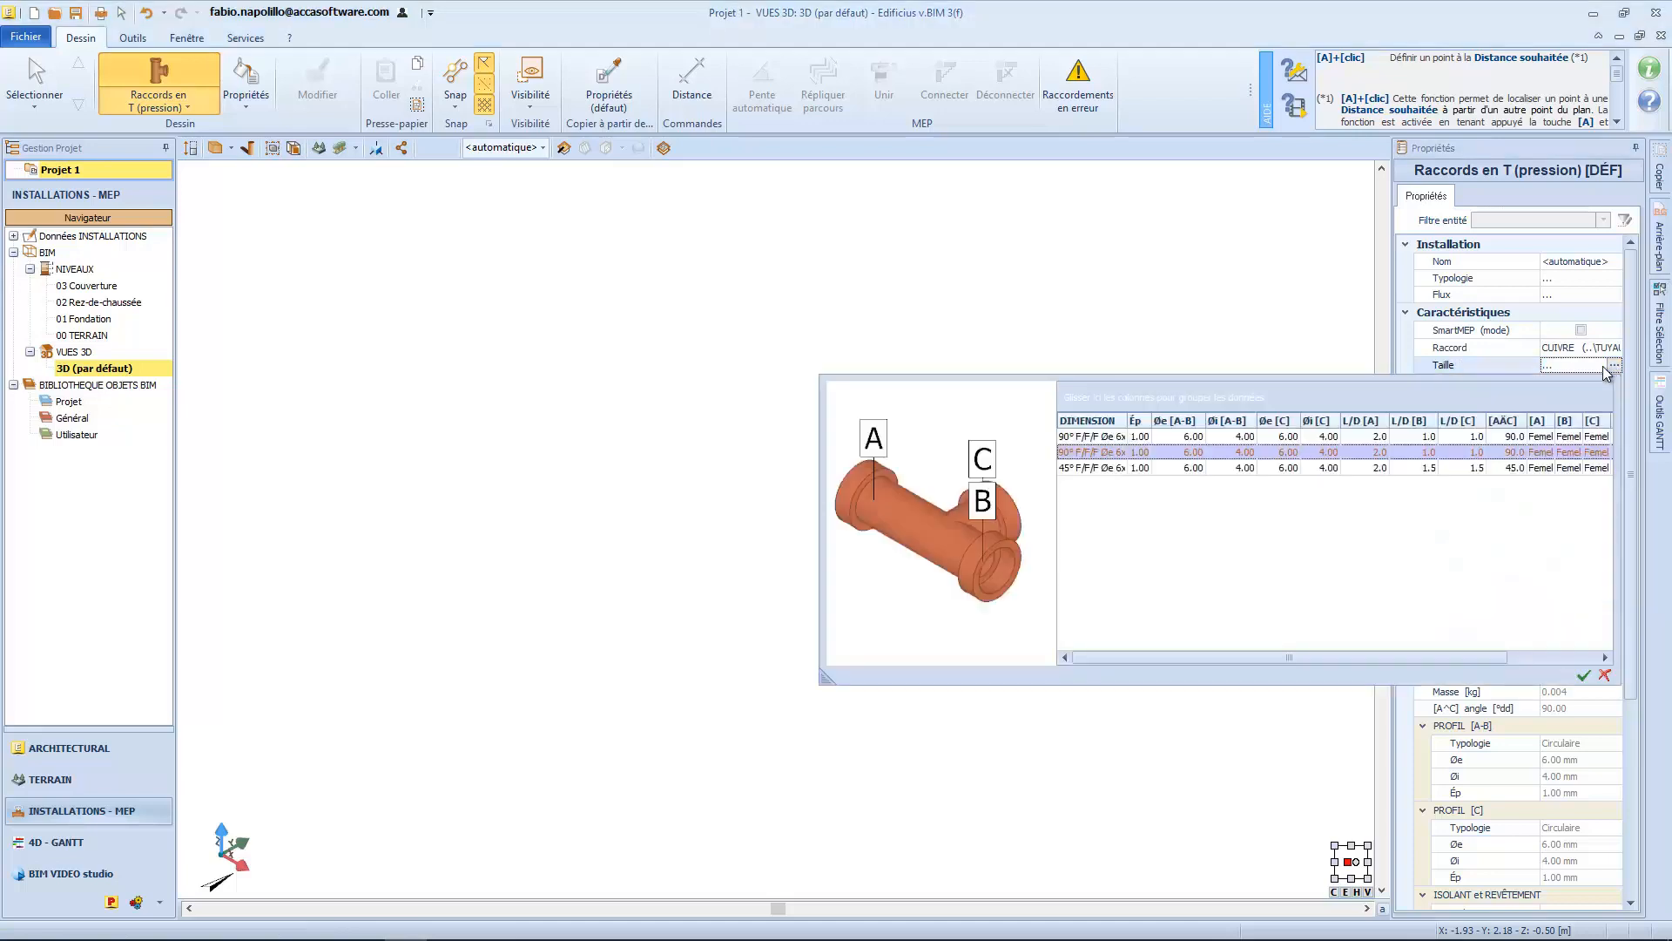
left_click(1330, 472)
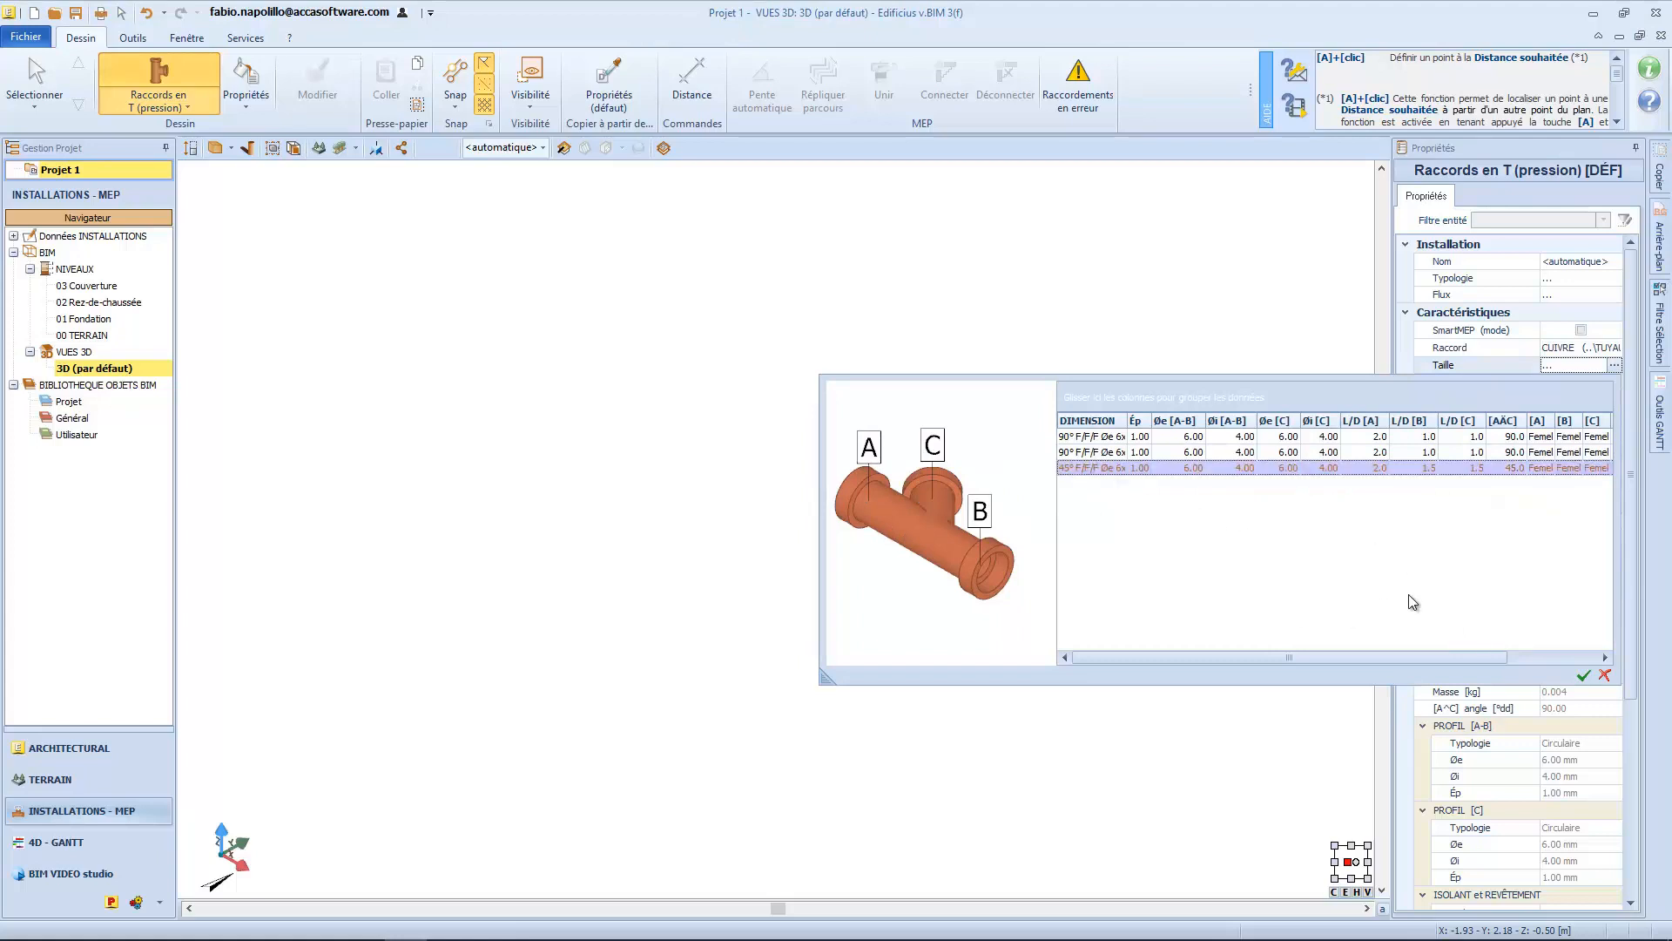
left_click(1583, 669)
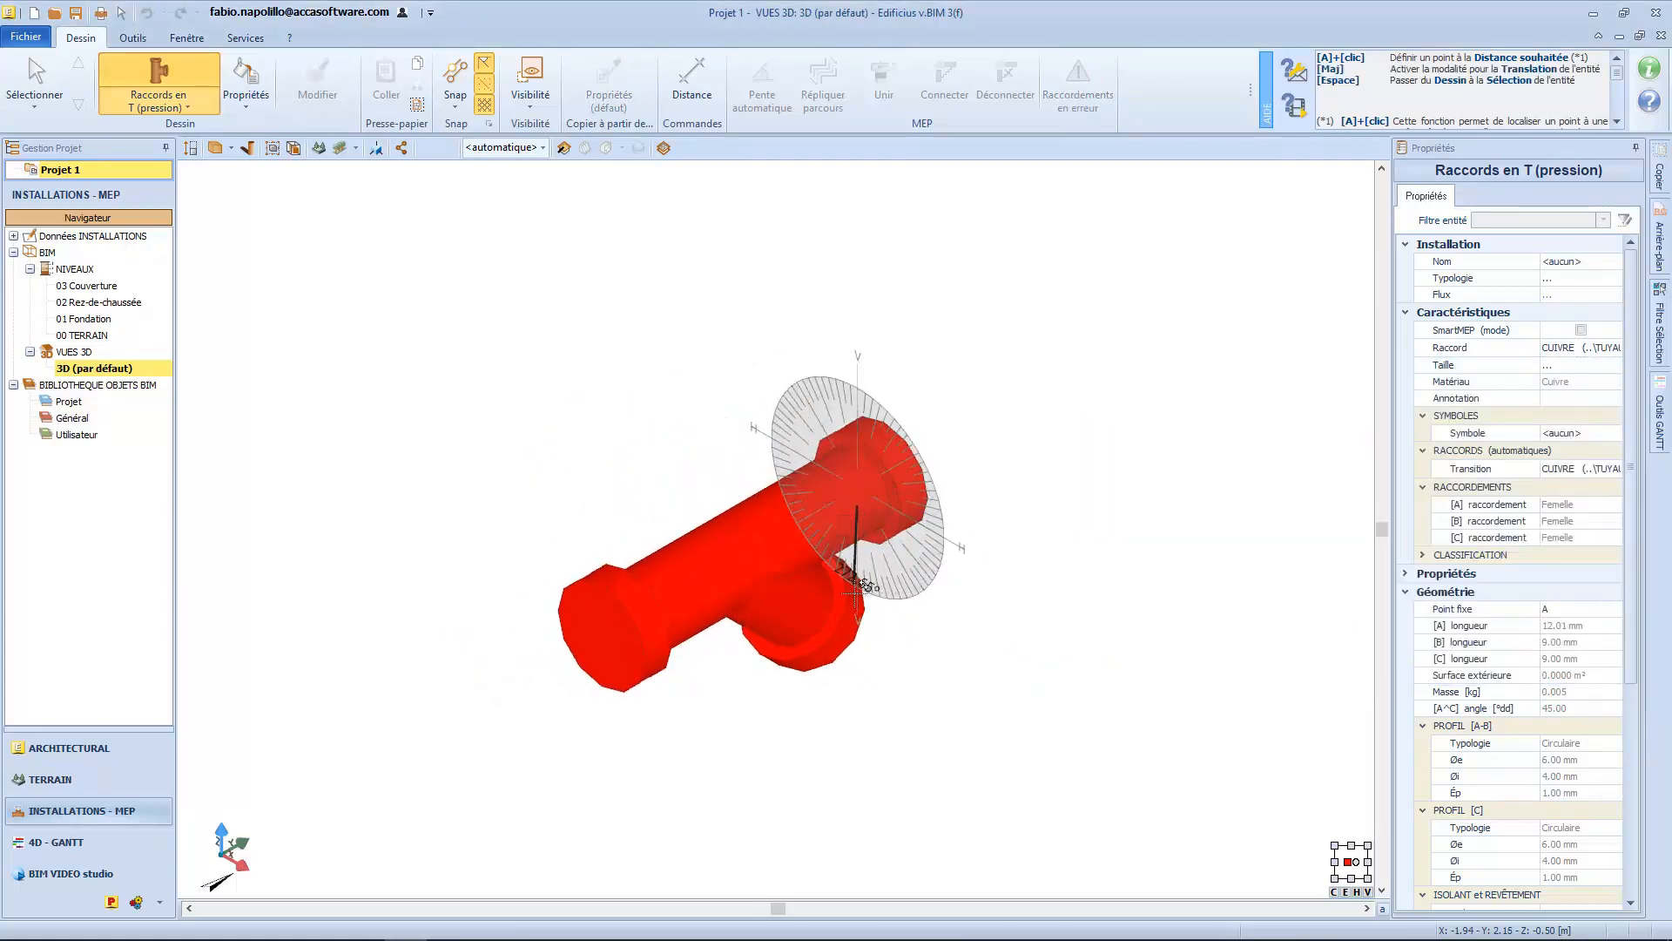
left_click(867, 575)
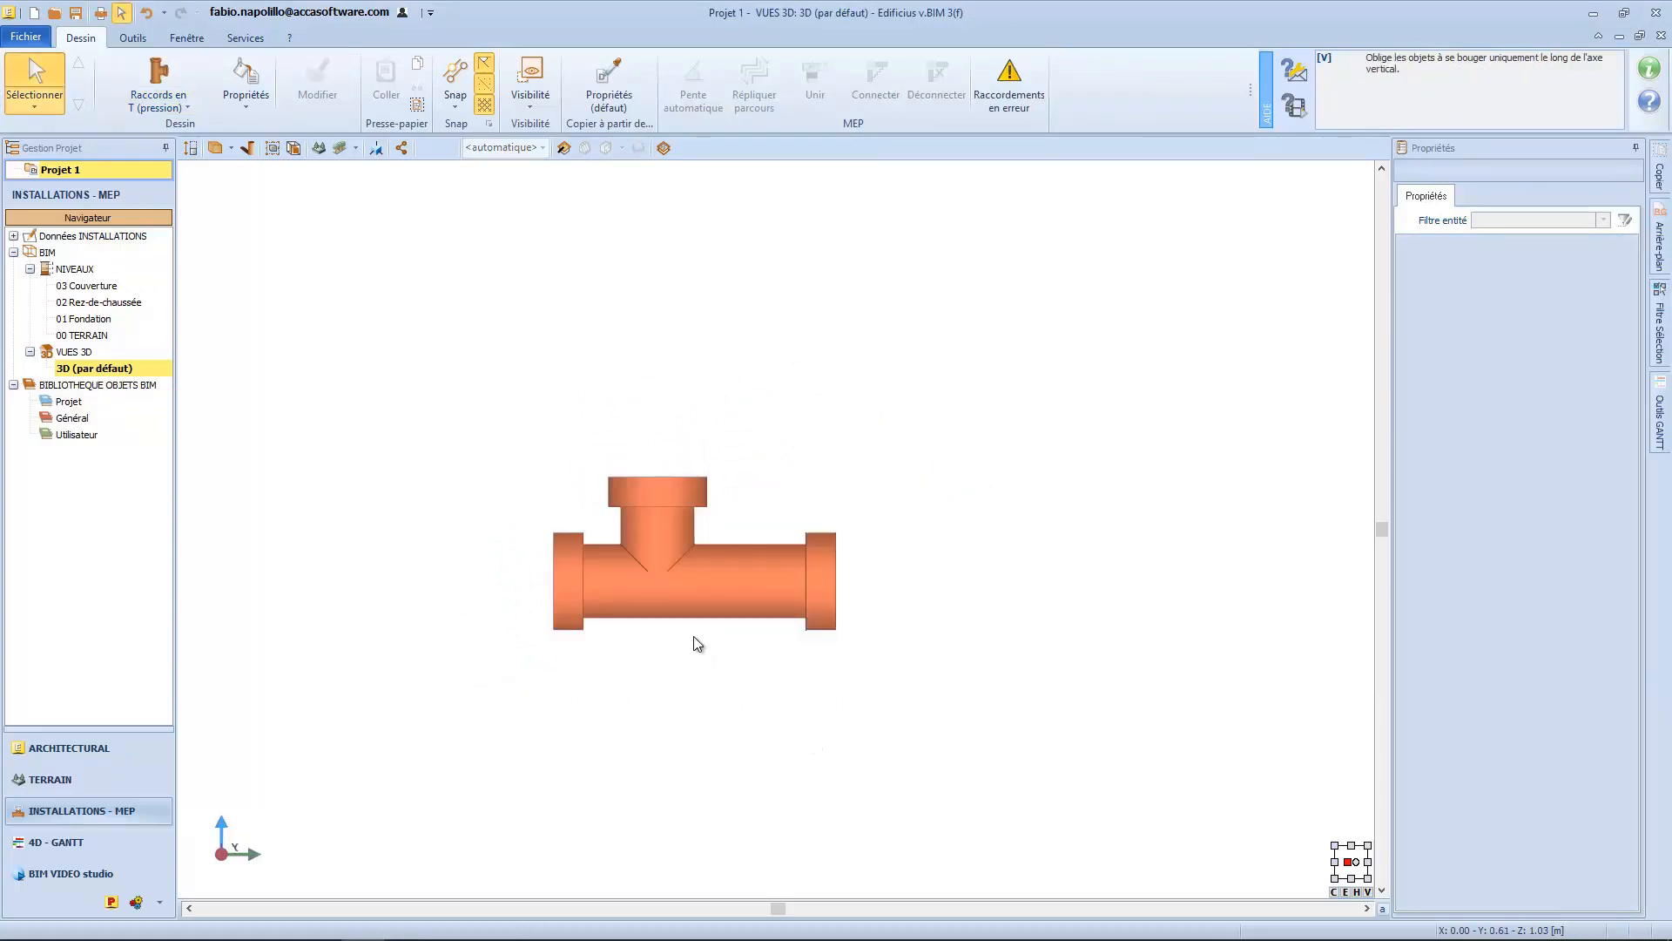
Select the T fitting in the 3D view and cycle its fixed point through ends A, B and C.
left_click(682, 600)
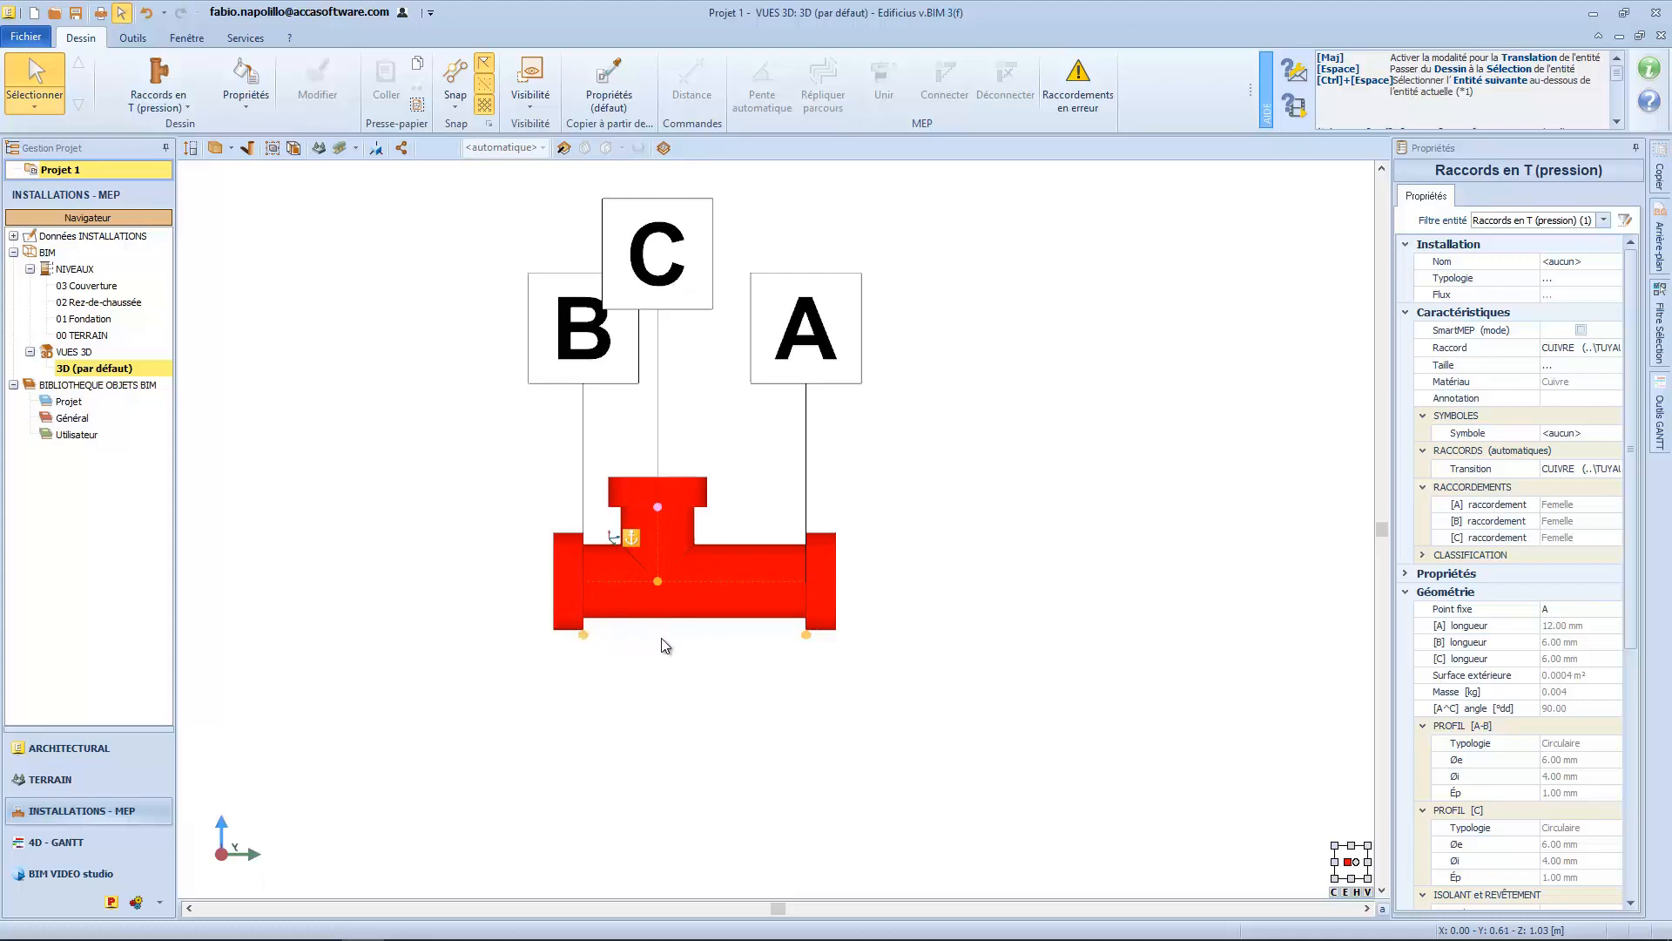
left_click_drag(654, 580, 634, 436)
middle_click_drag(634, 434, 720, 613)
key("Tab")
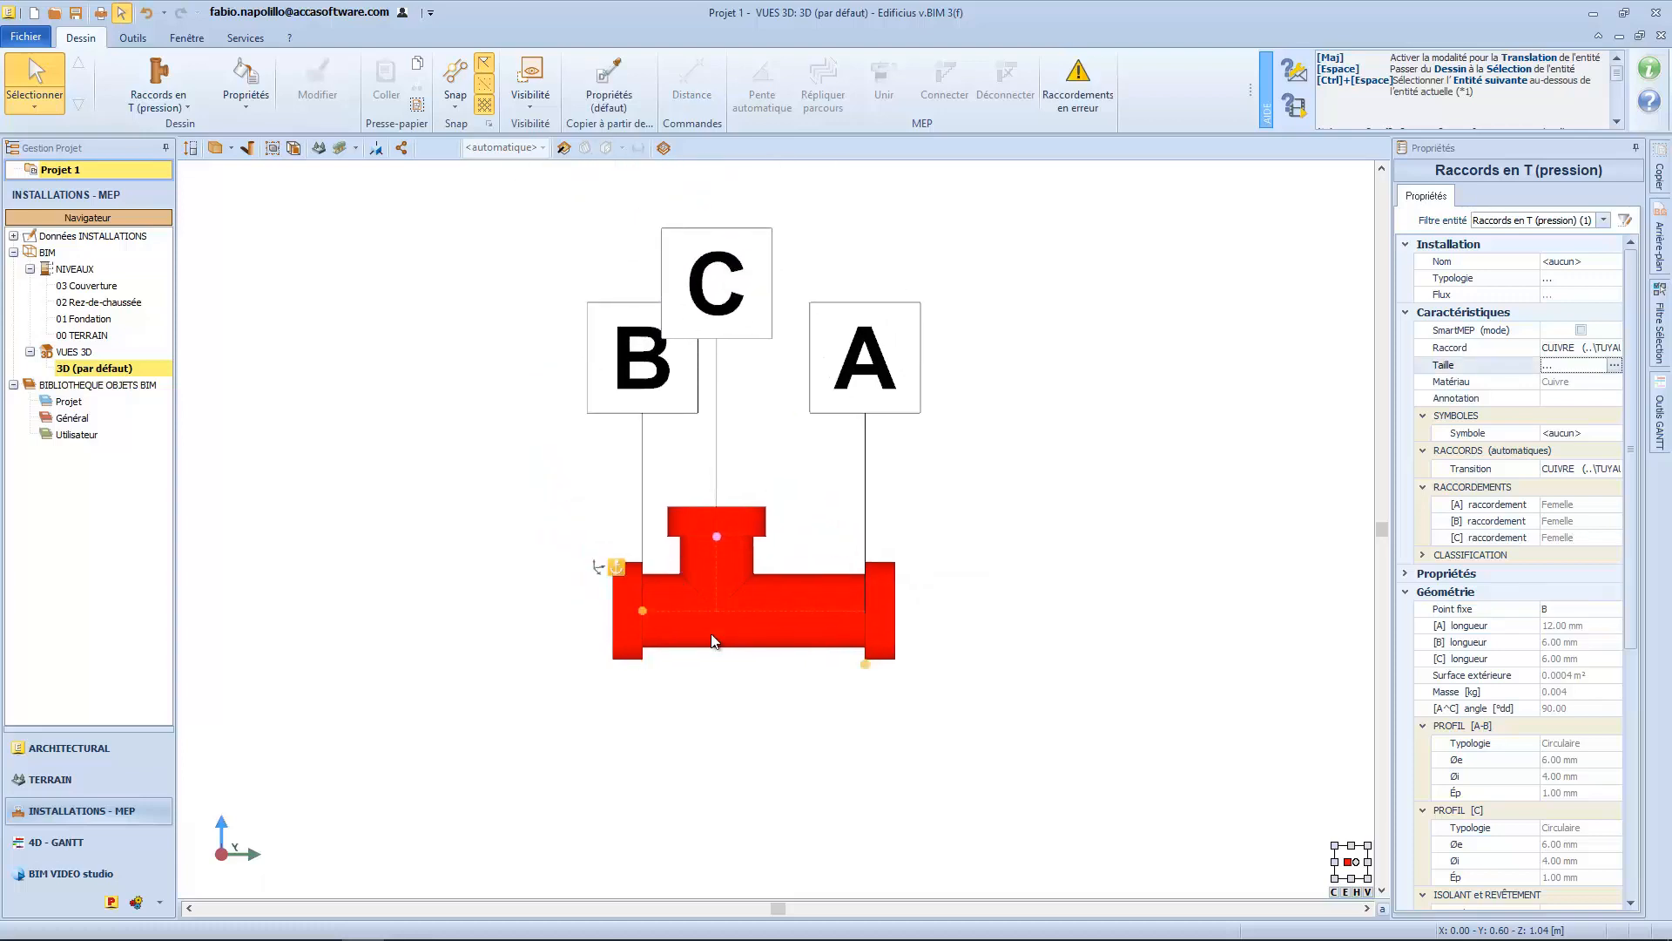
key("Tab")
key("Tab")
key("Tab")
key("Tab")
key("Tab")
key("Tab")
Move the T fitting in the 3D view, first by its centre point and then by end A.
left_click(715, 609)
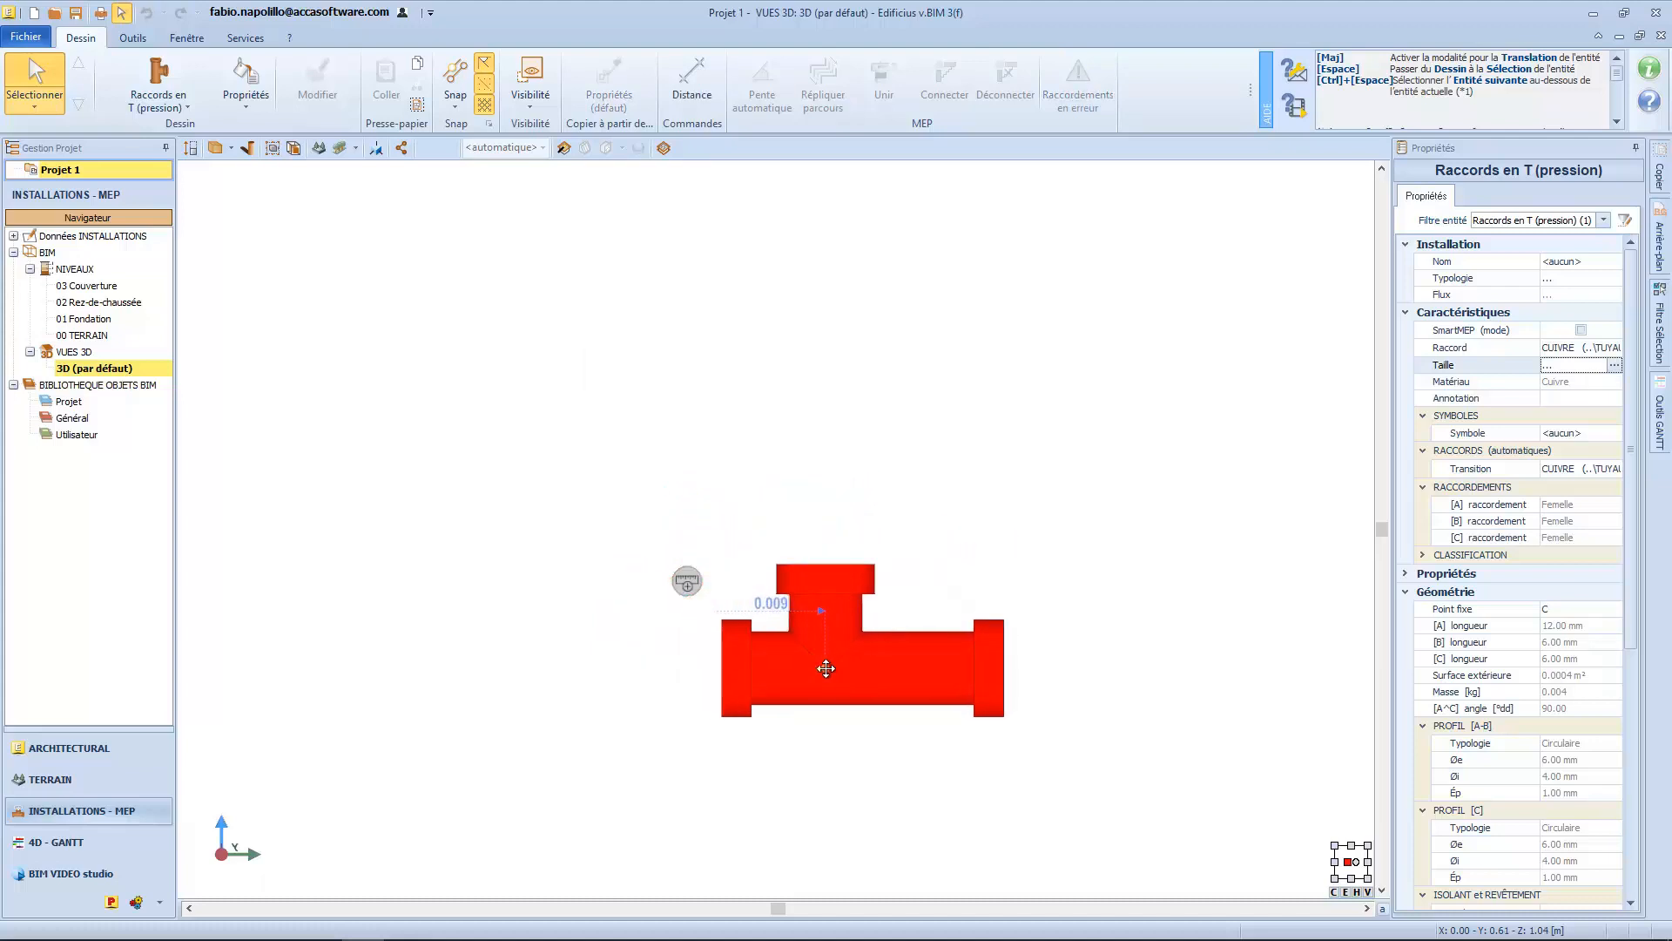
left_click(826, 668)
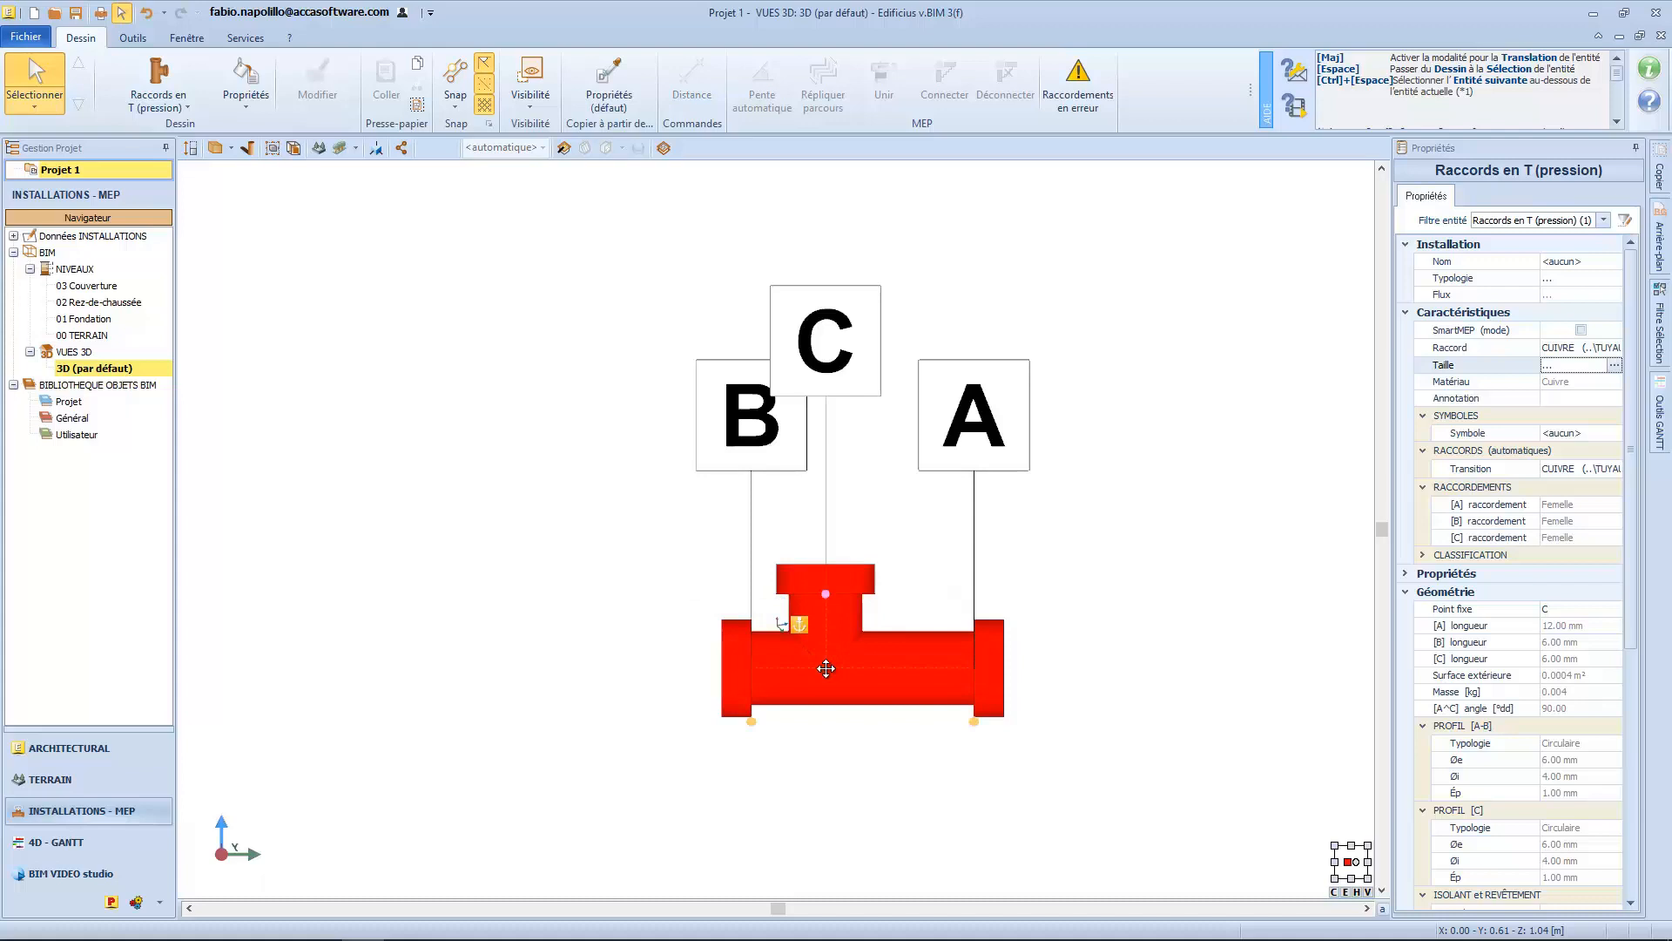
left_click_drag(803, 627, 974, 668)
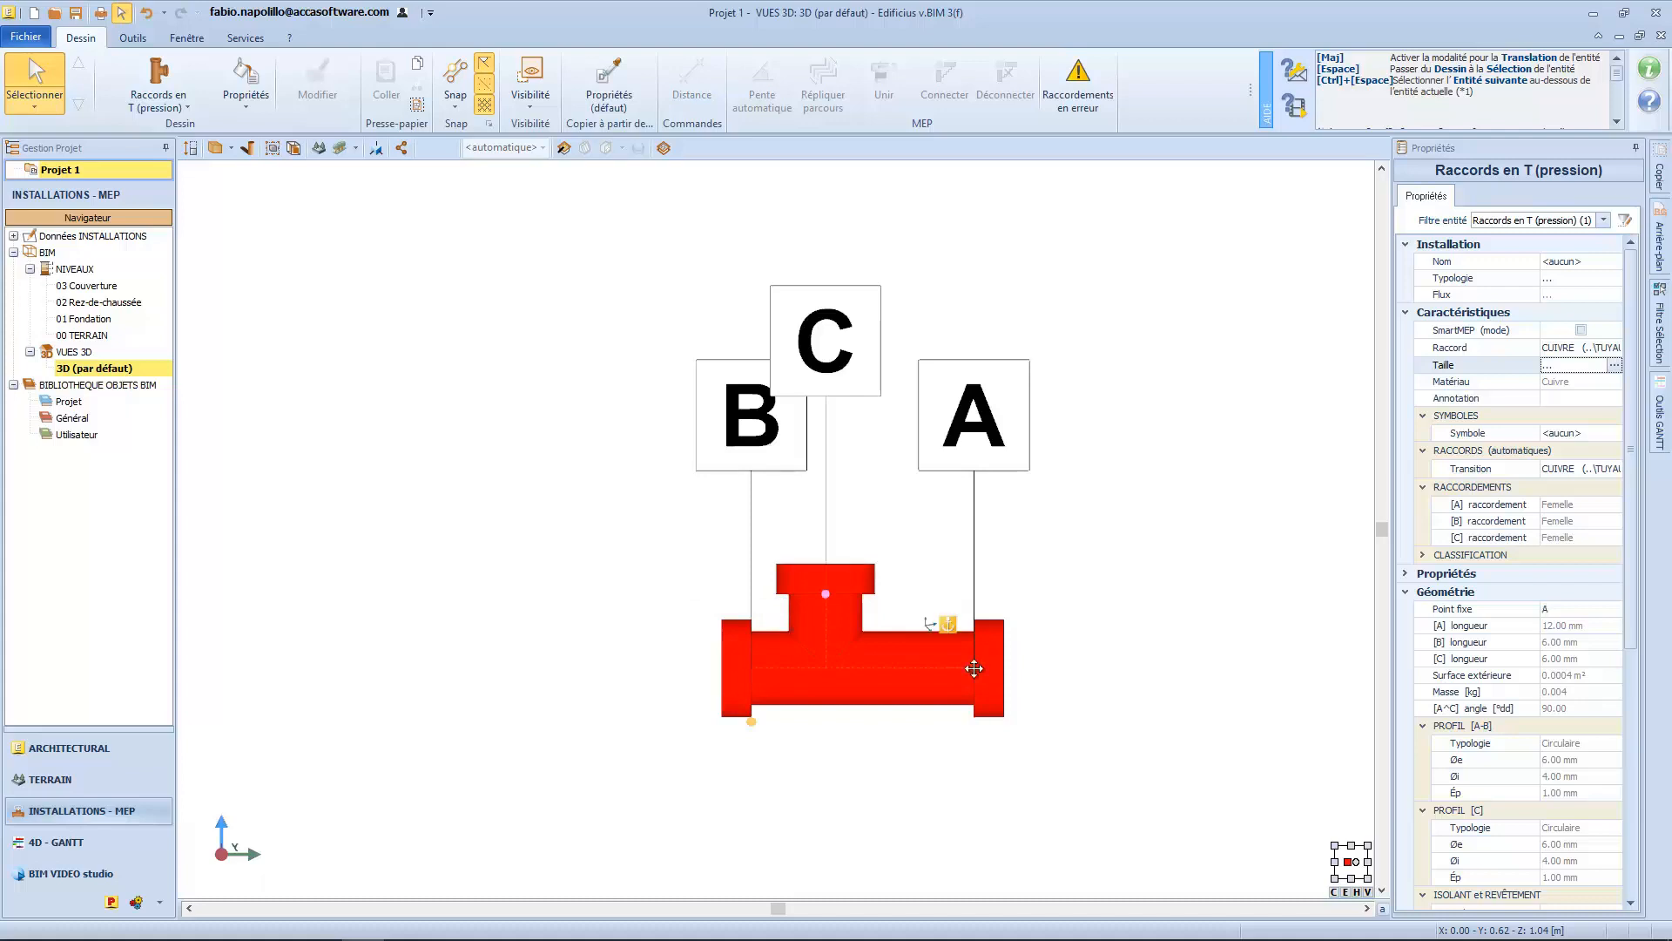
left_click(974, 668)
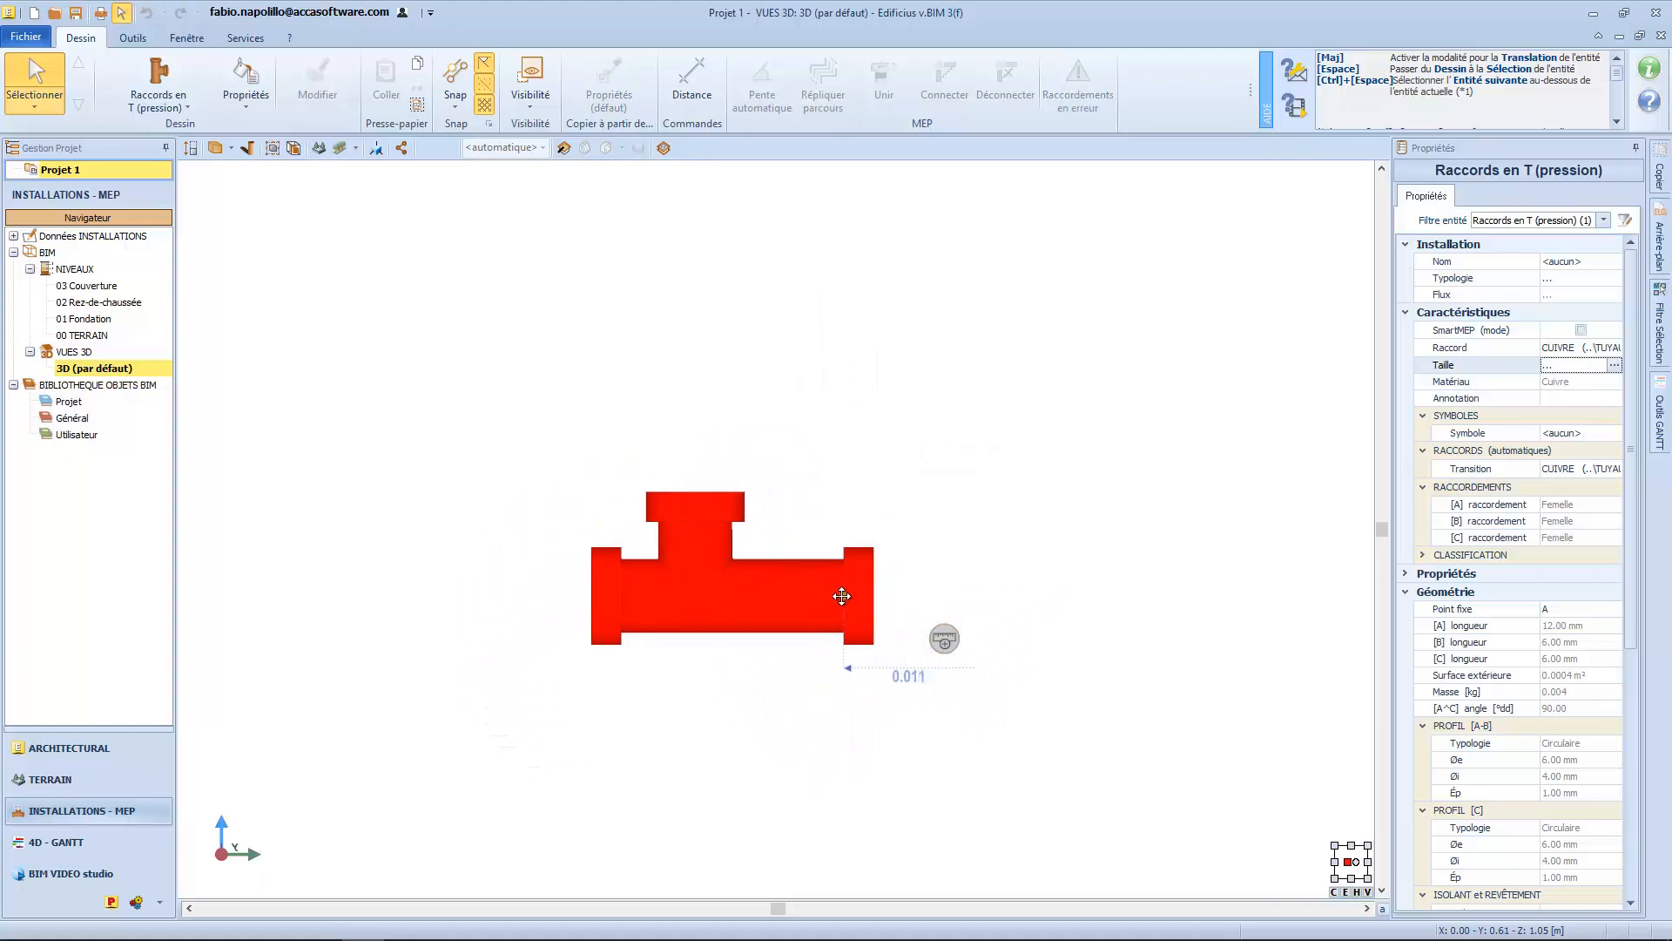
left_click(837, 596)
Rotate the T fitting about its A–B axis from end A so that branch C points upward.
middle_click_drag(839, 603, 890, 614)
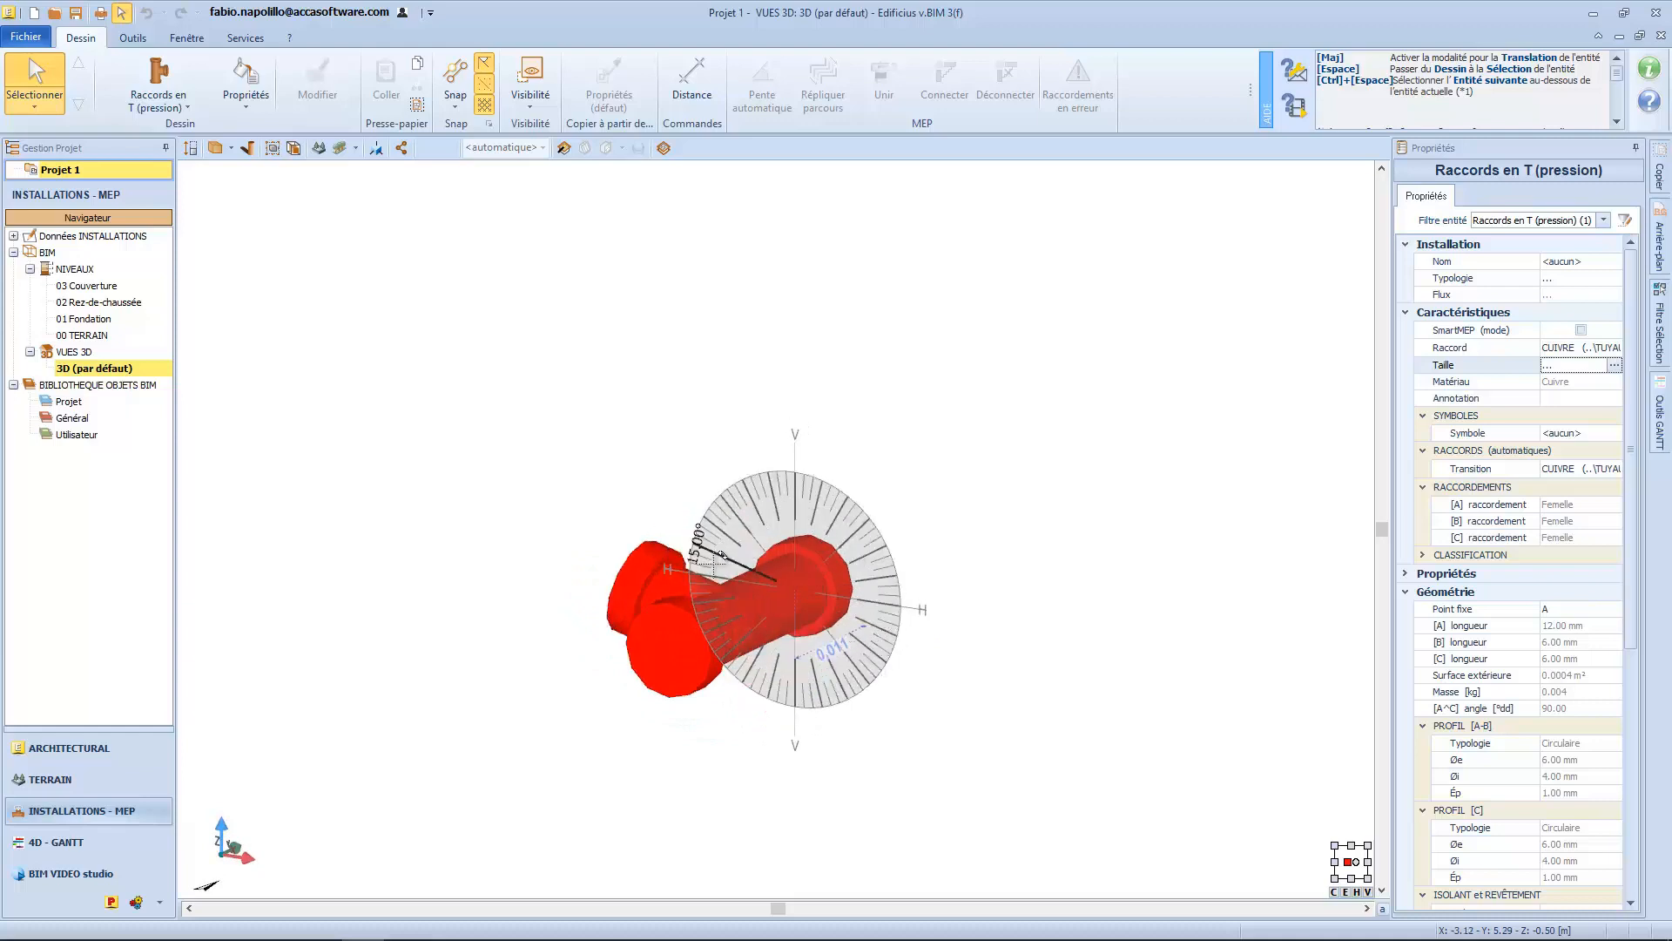
left_click(803, 493)
middle_click_drag(796, 591, 660, 600)
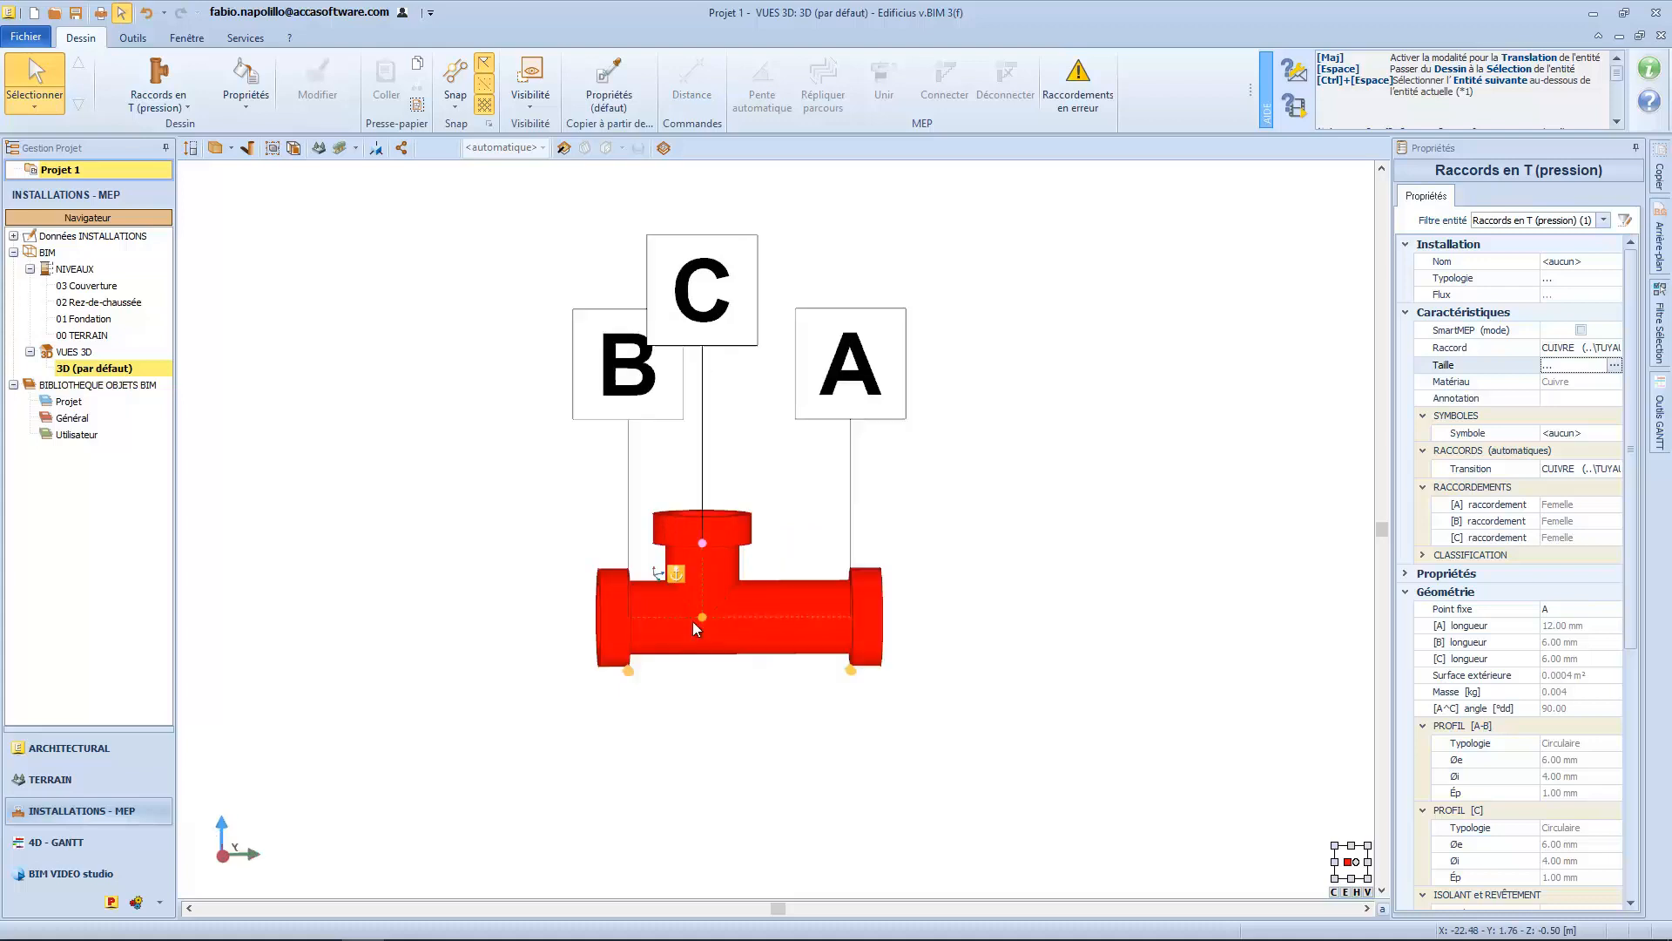
Switch the T fitting's manipulator from the horizontal to the vertical plane and move the fitting with it.
middle_click_drag(675, 669, 715, 631)
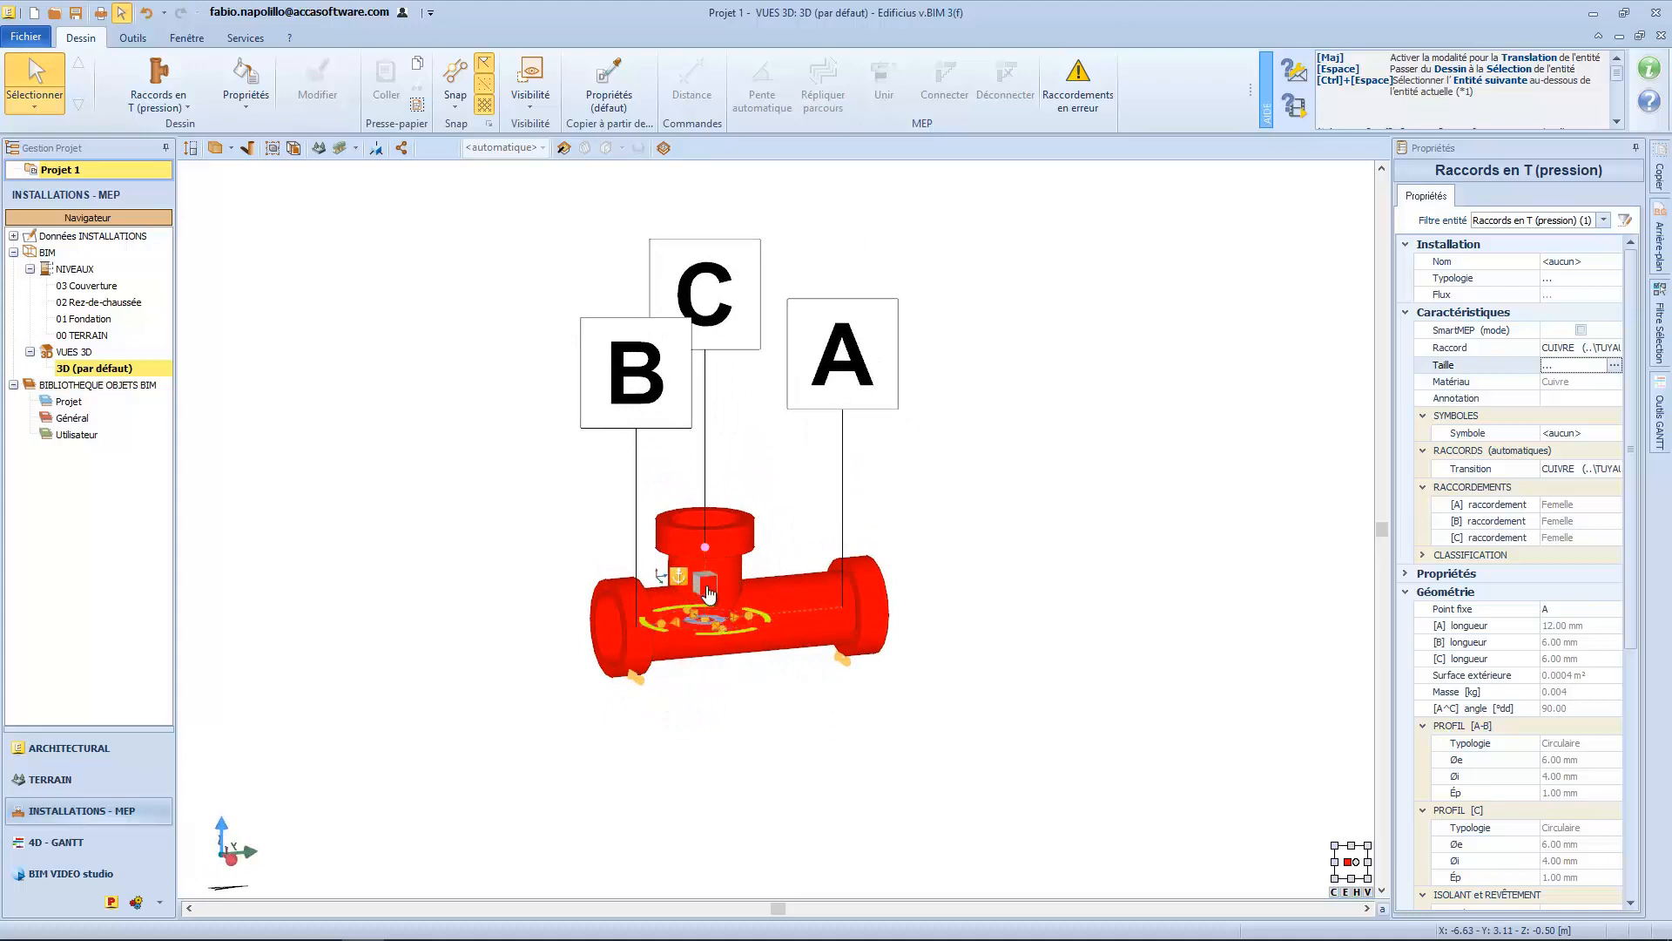
middle_click_drag(766, 710, 730, 709)
left_click_drag(702, 586, 783, 575)
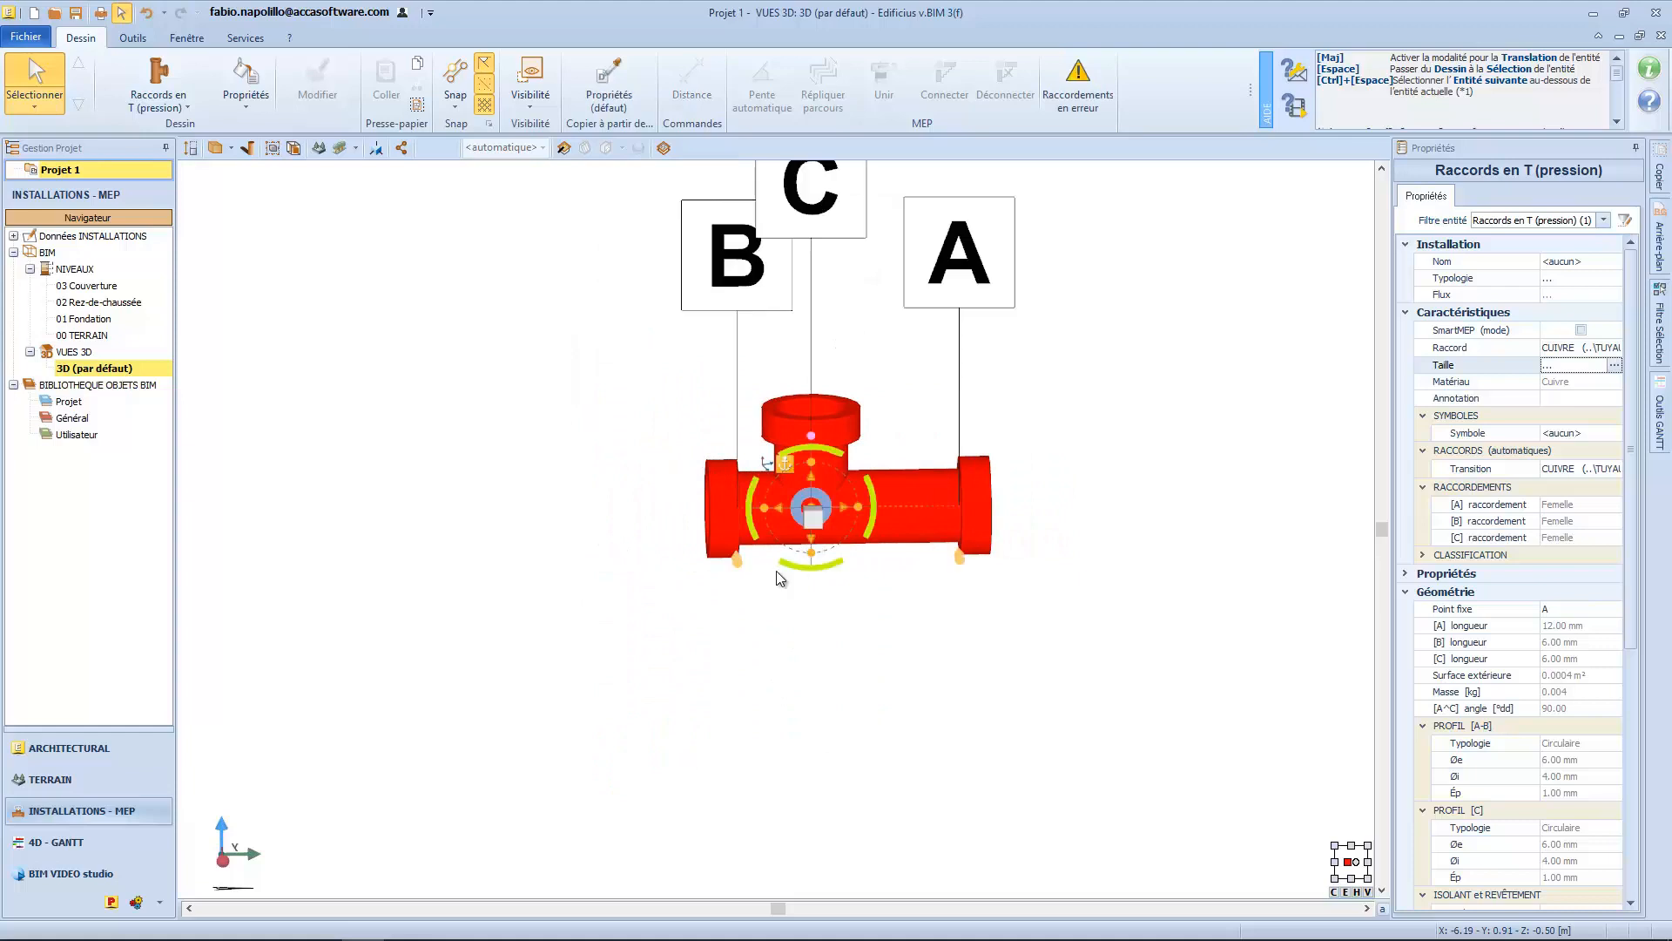
left_click_drag(784, 510, 836, 545)
middle_click_drag(836, 546, 807, 609)
left_click_drag(772, 546, 648, 575)
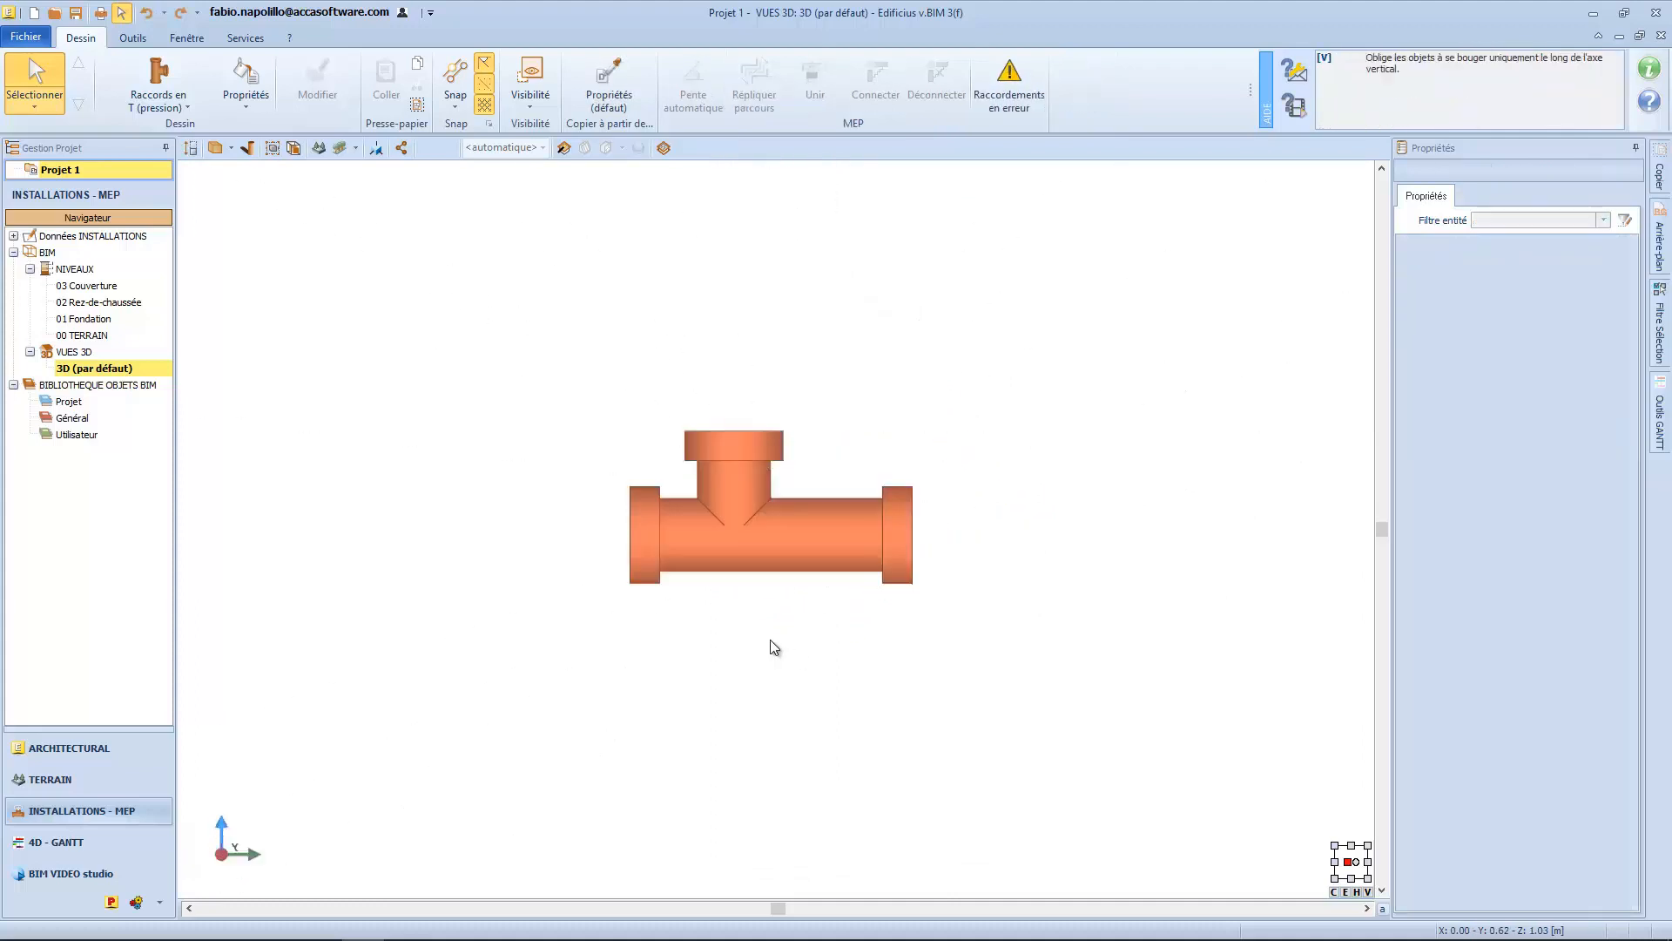
Select the T fitting and rotate it about its A–B axis using the rotation handle at end B.
left_click(755, 552)
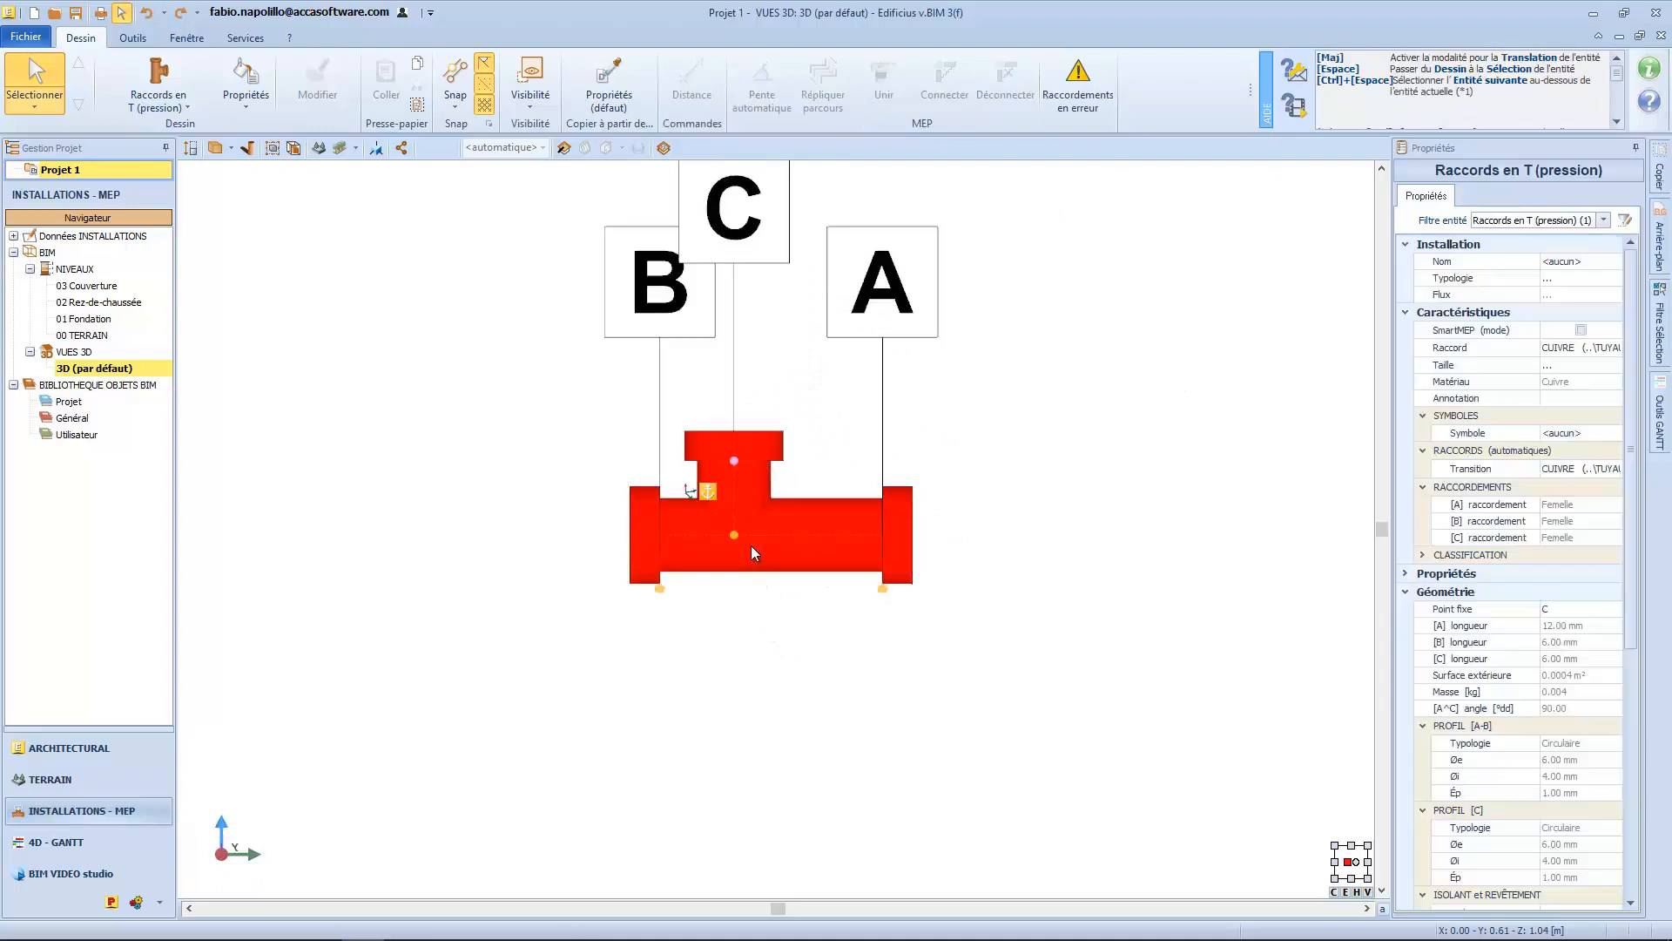
left_click(659, 588)
middle_click_drag(676, 540, 757, 565)
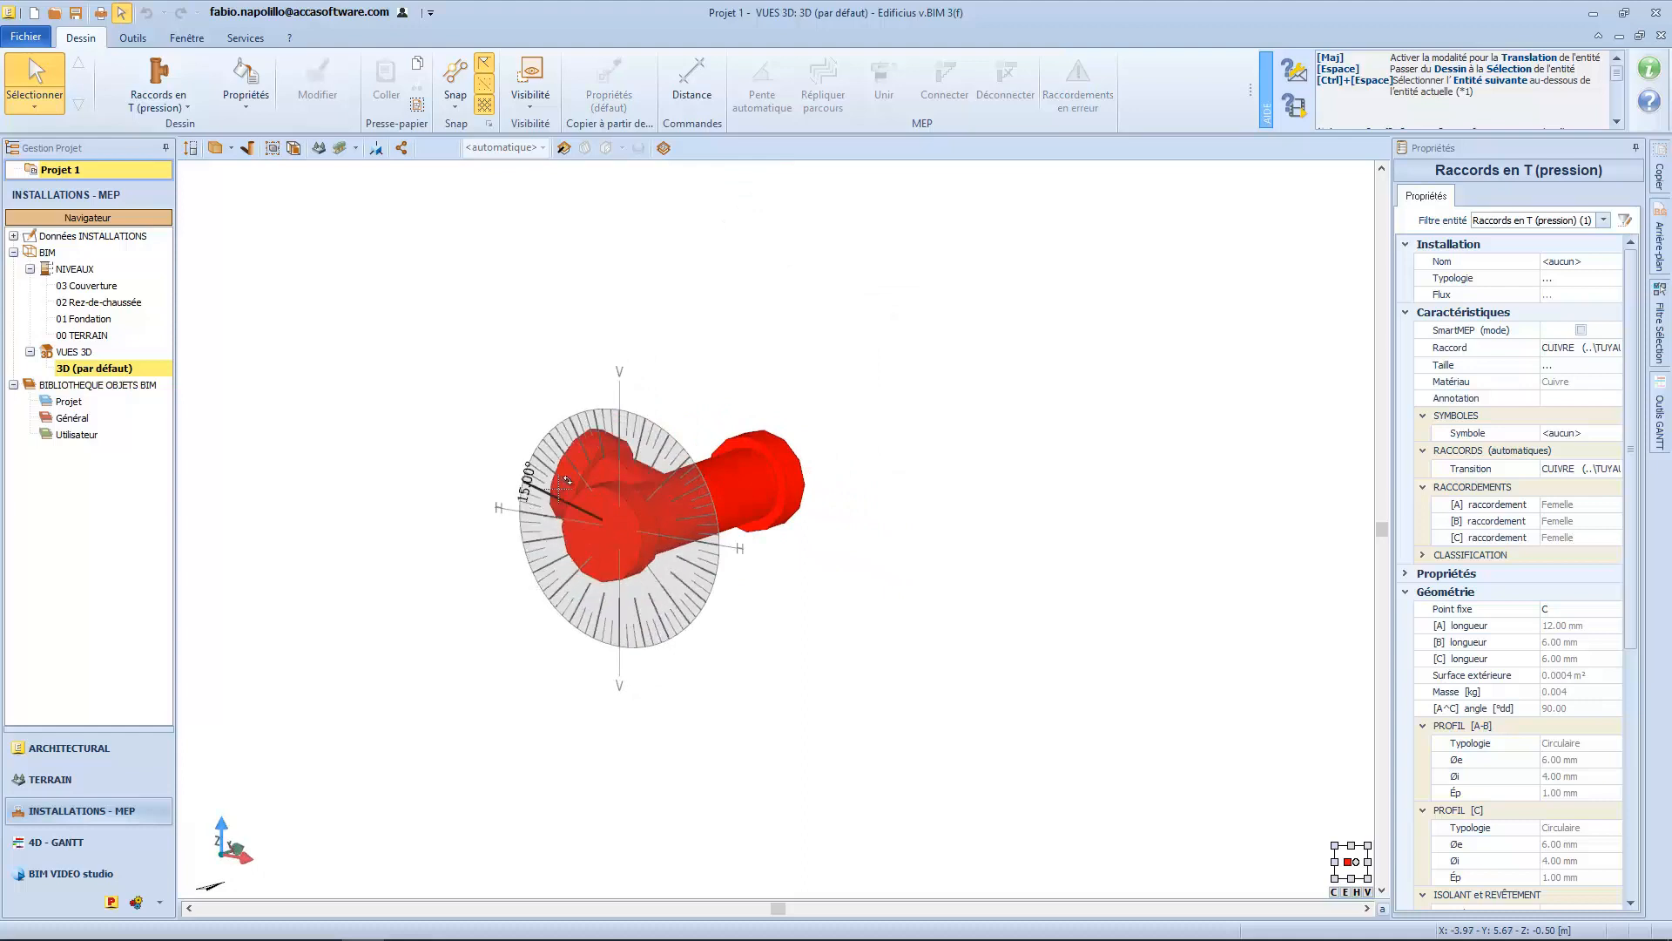
left_click(673, 472)
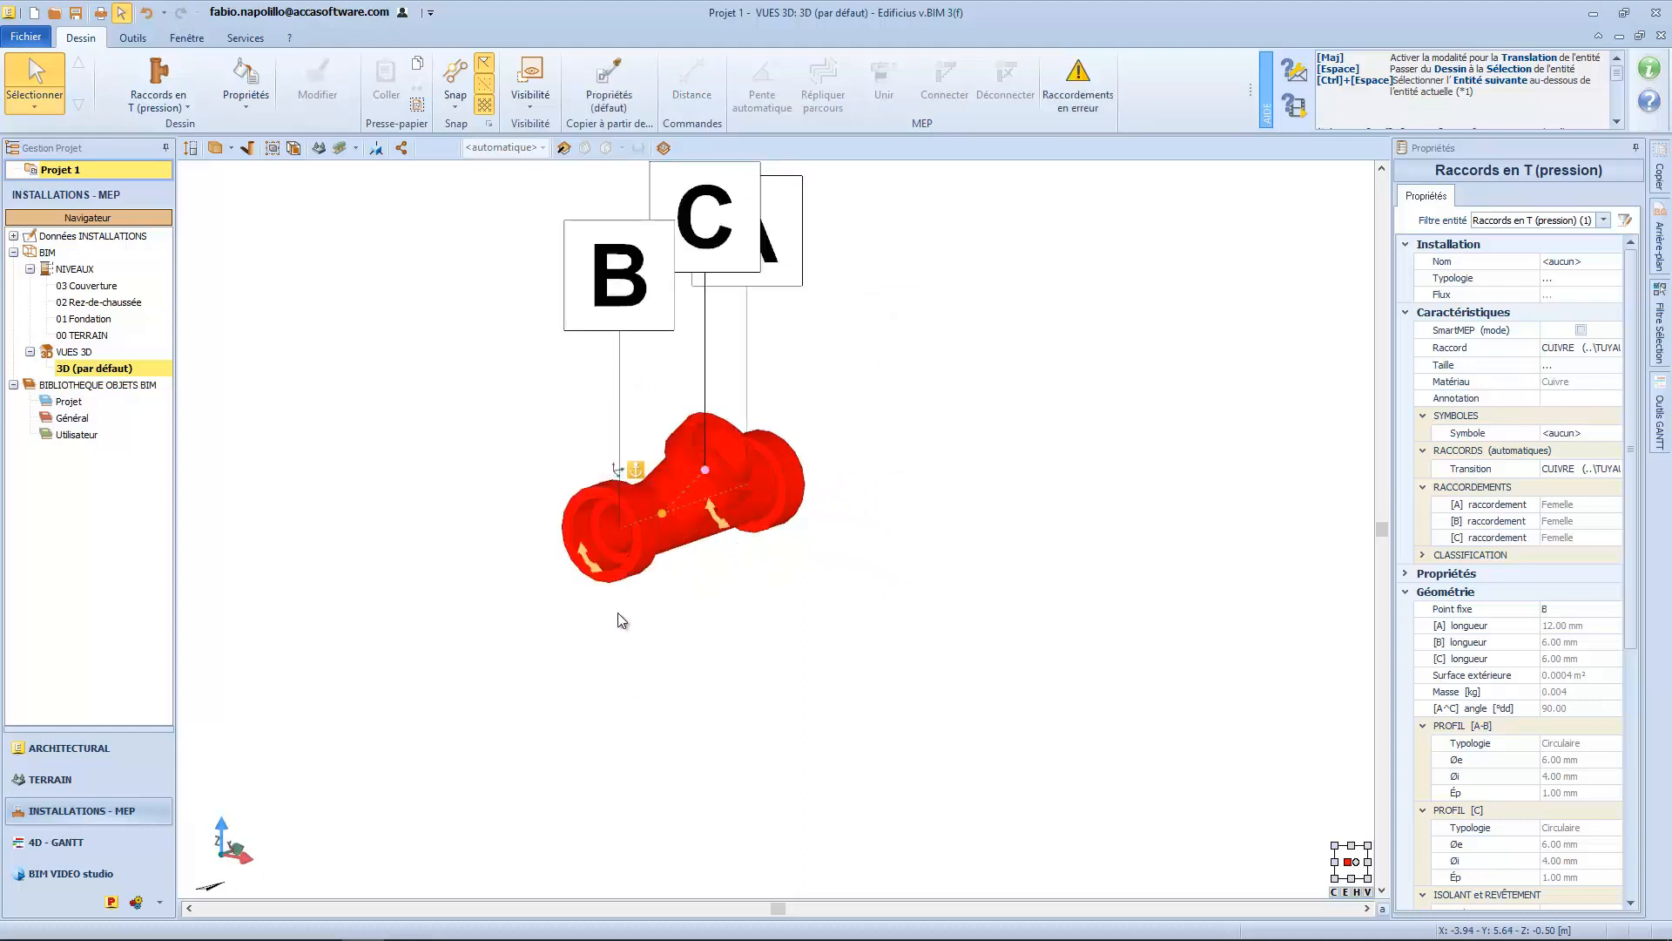
Rotate the T fitting about the same axis using the rotation handle at end A.
middle_click_drag(619, 616, 504, 604)
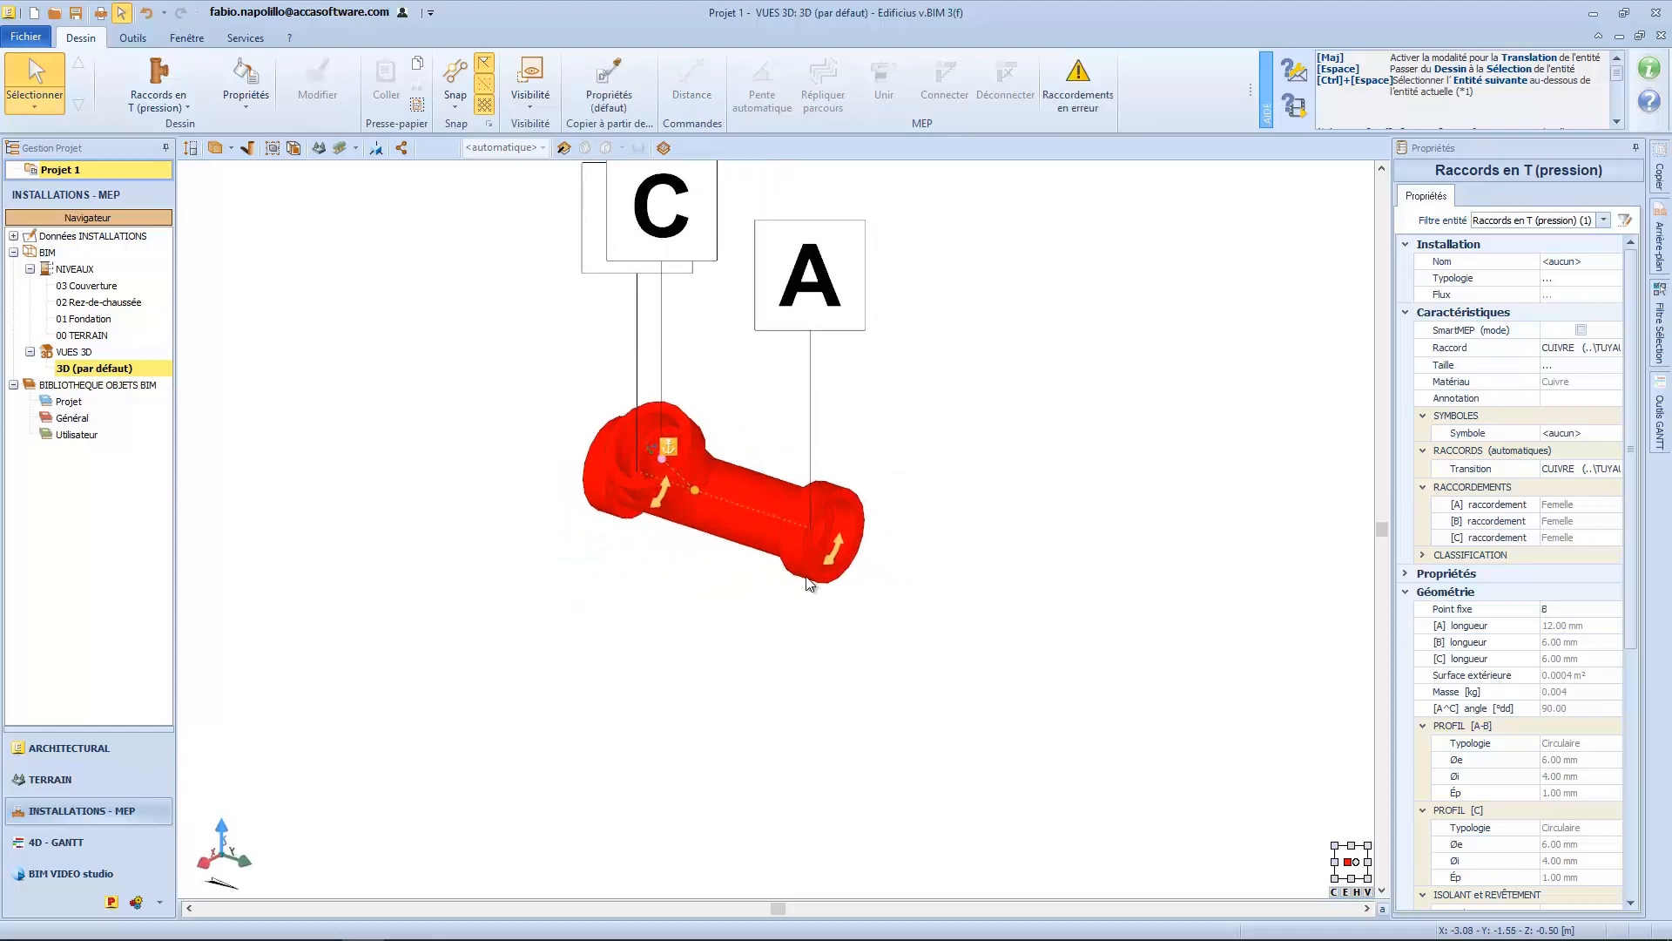
left_click(833, 549)
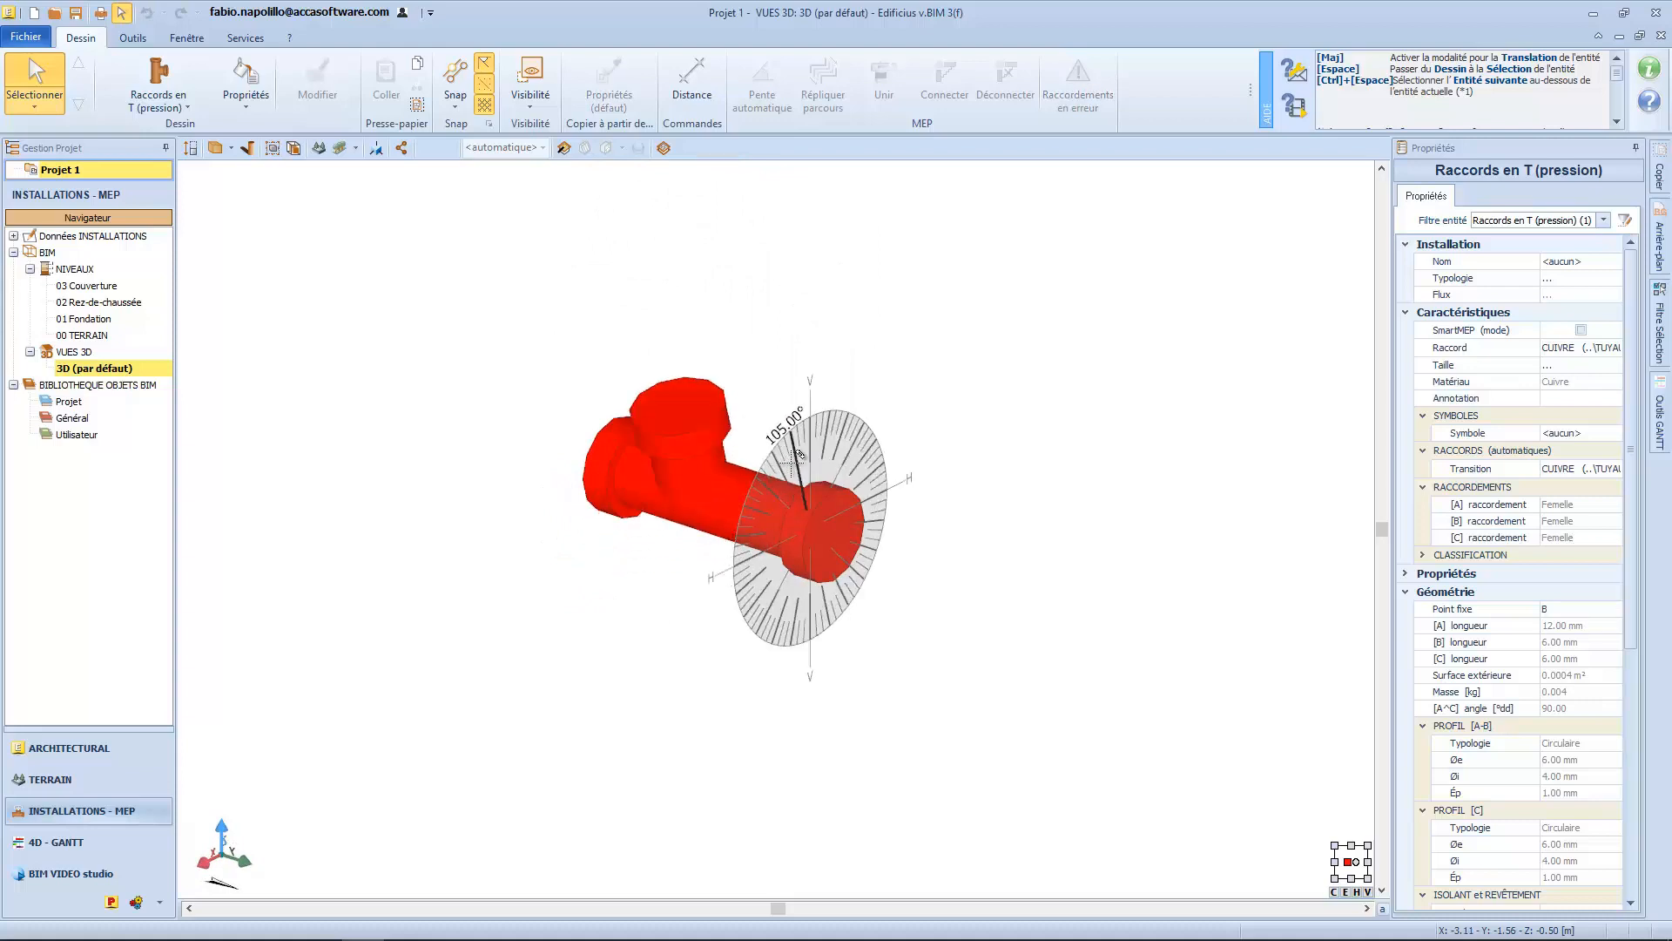
left_click(783, 586)
middle_click_drag(767, 590, 761, 642)
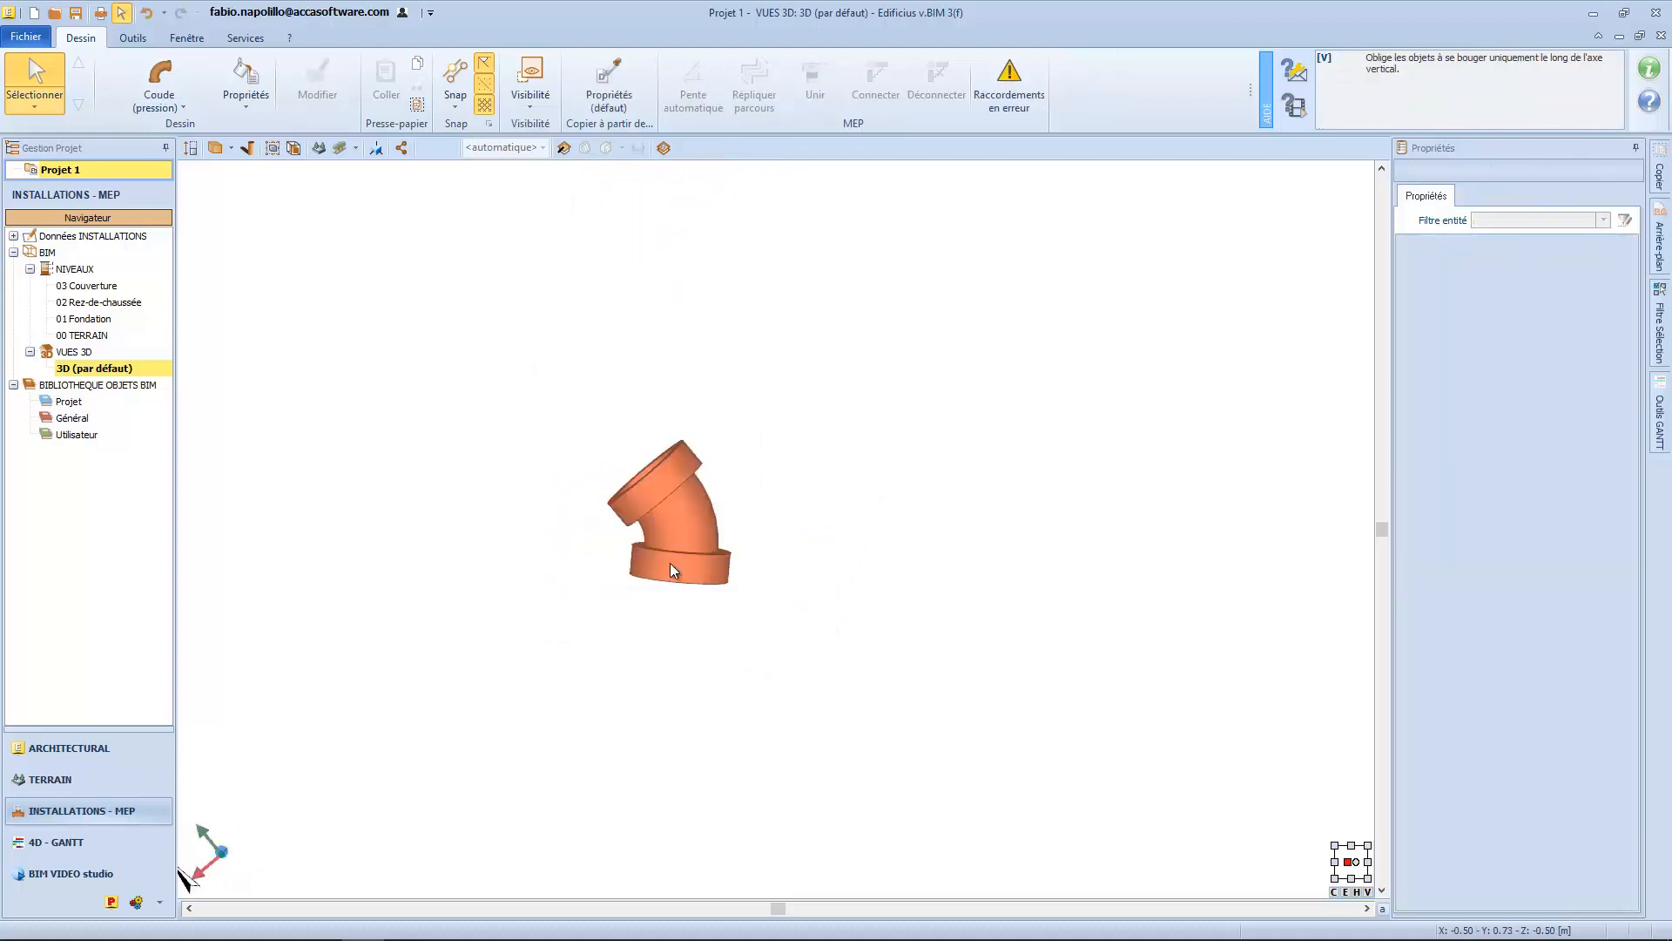
Select the pressure elbow in the 3D view and rotate it about the axis of one of its ends.
left_click(672, 532)
middle_click_drag(672, 531, 709, 586)
left_click(685, 435)
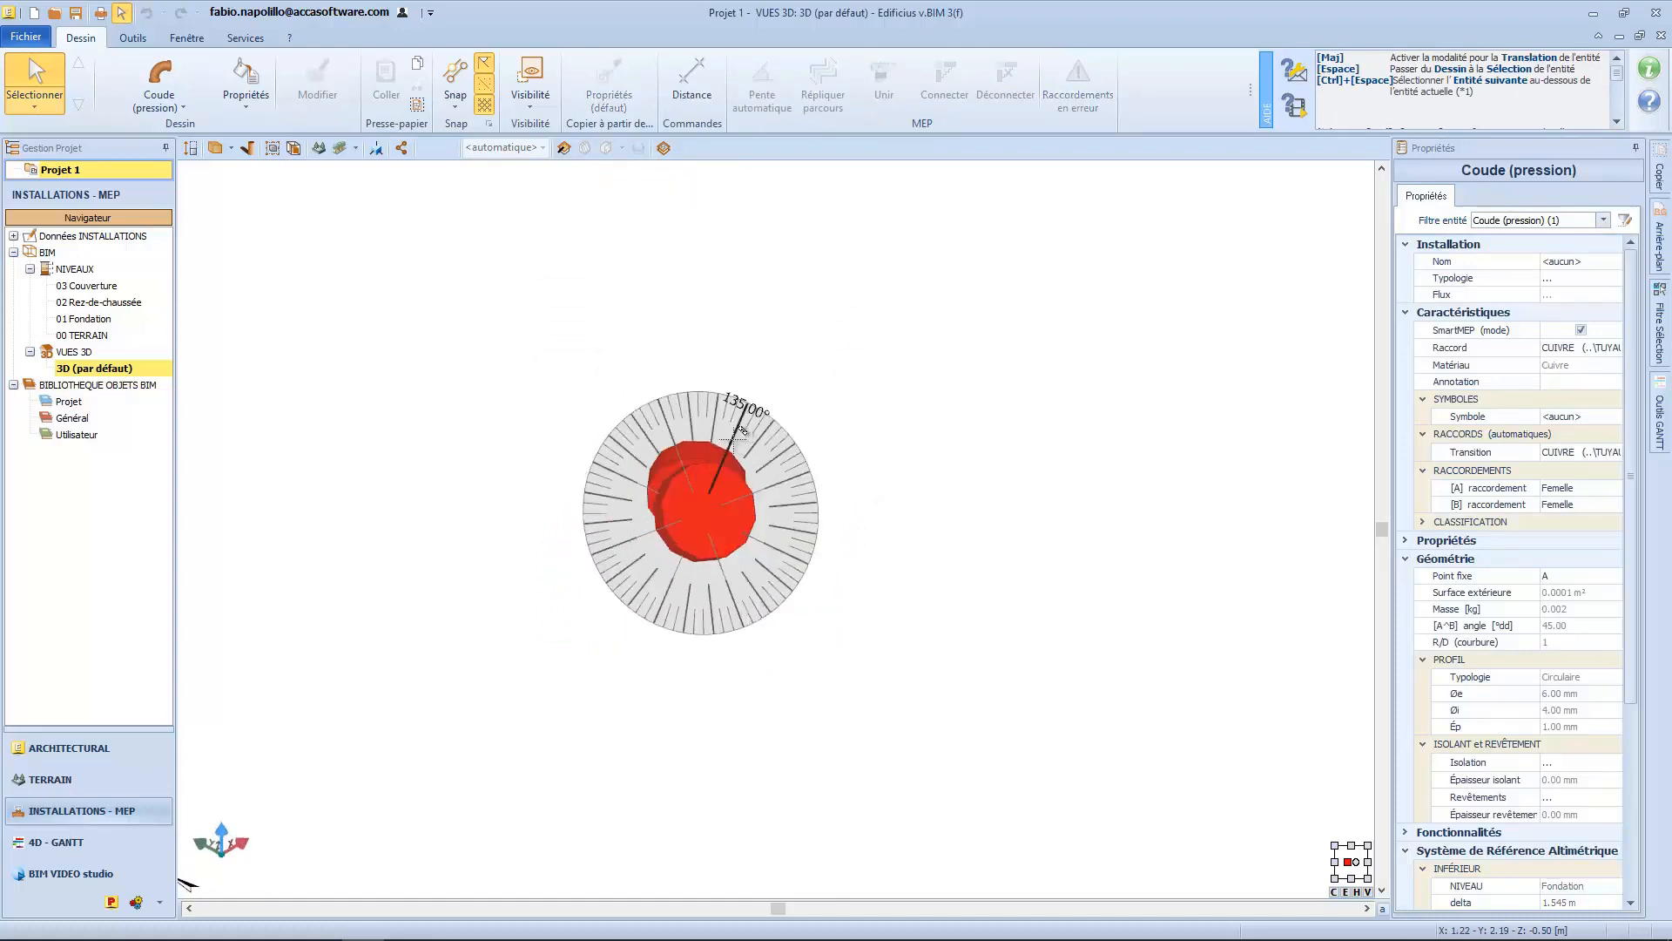
left_click(723, 400)
middle_click_drag(723, 400, 724, 619)
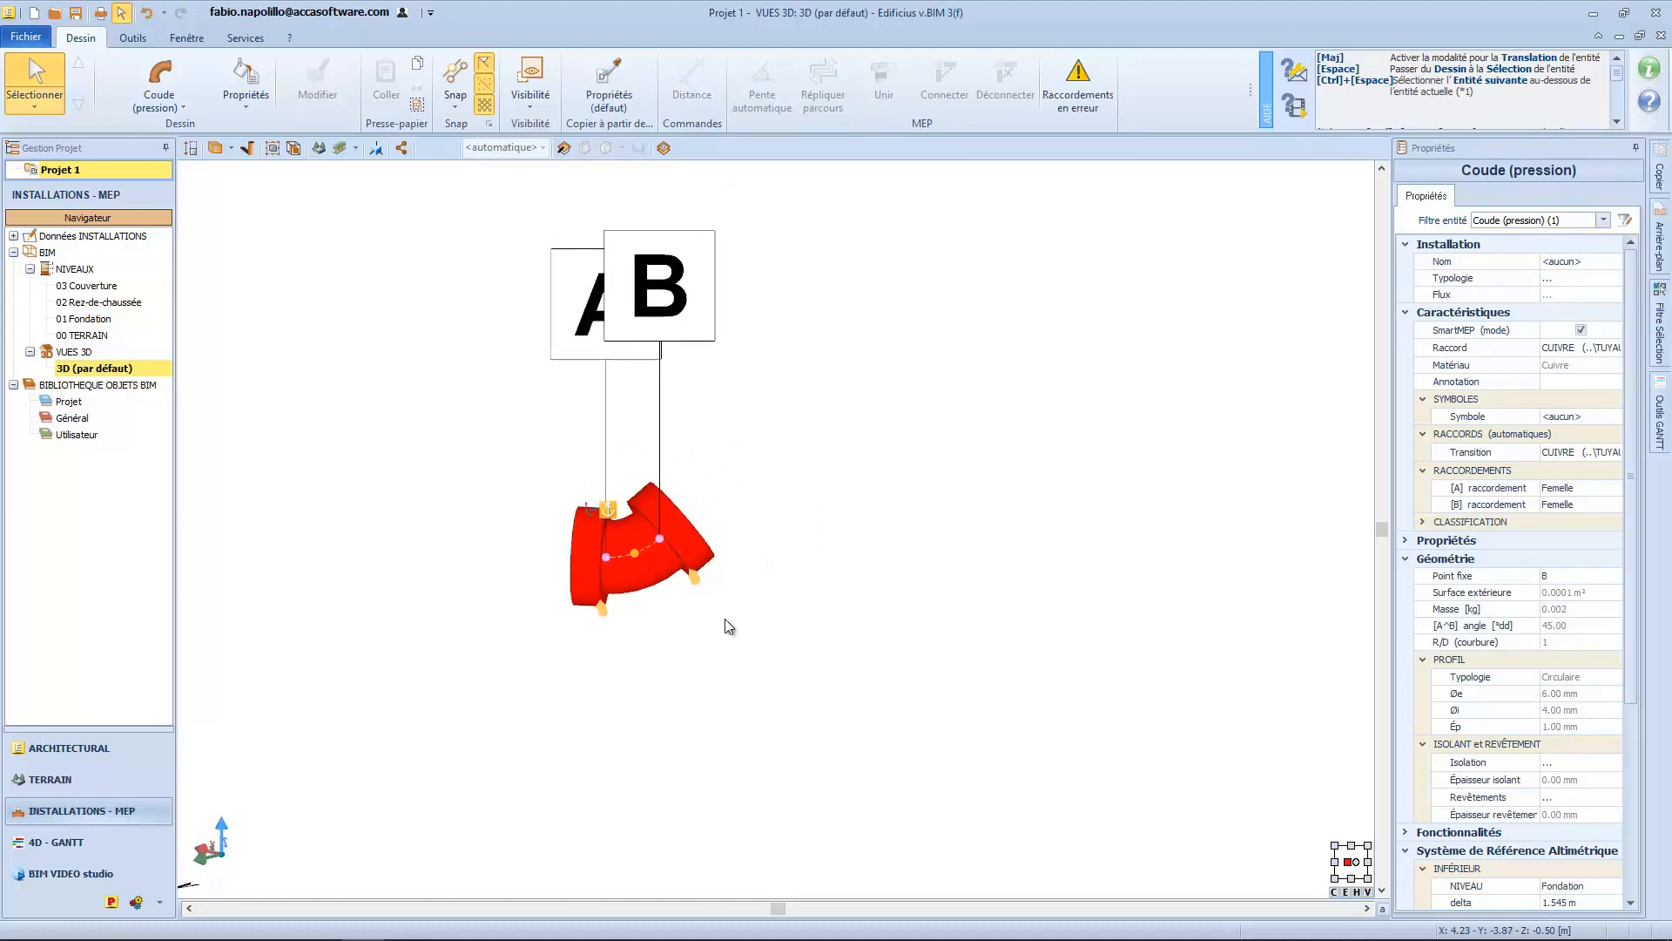
Increase the pressure elbow's bend angle by swinging its A end outward.
left_click(615, 549)
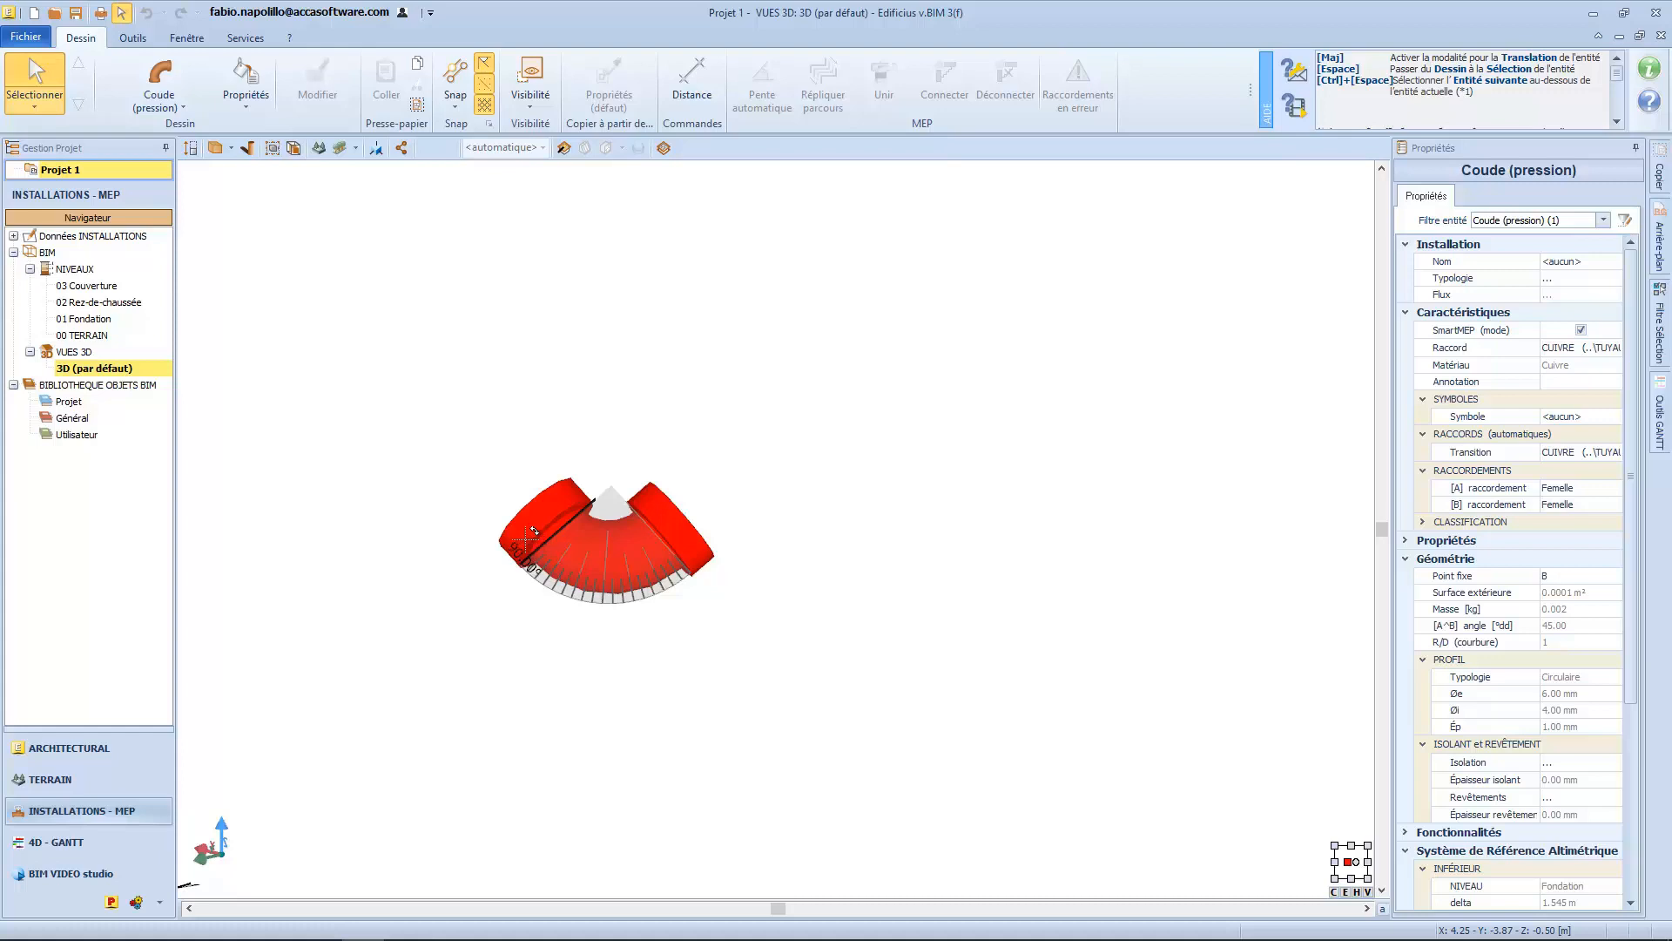
left_click(534, 530)
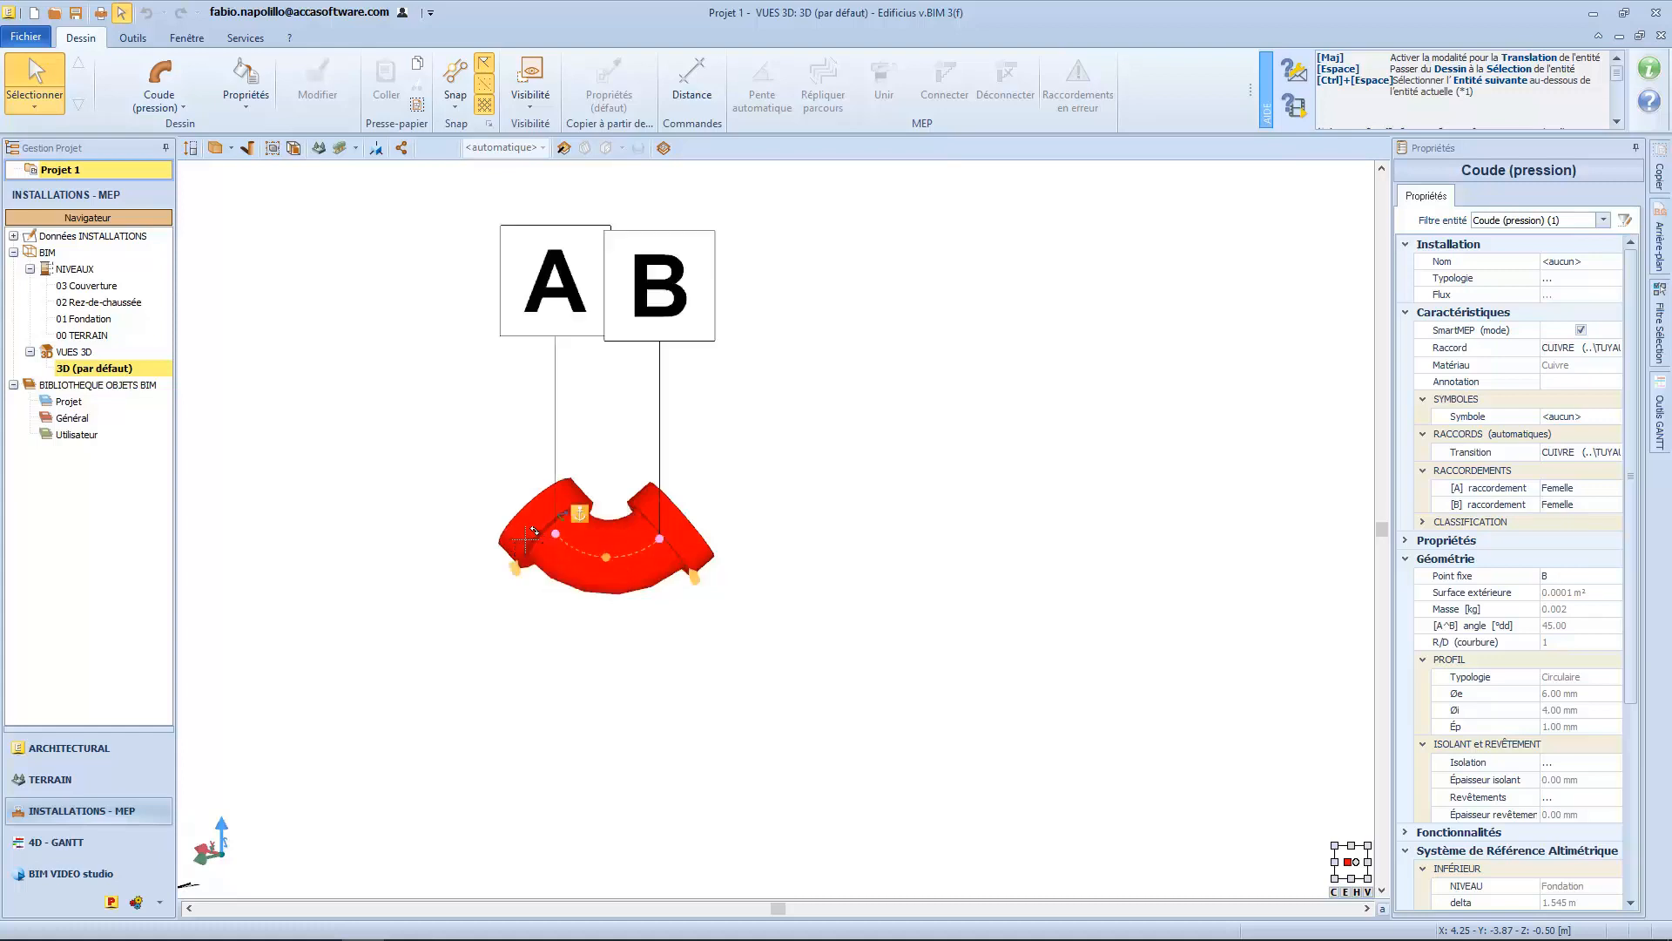
key("Tab")
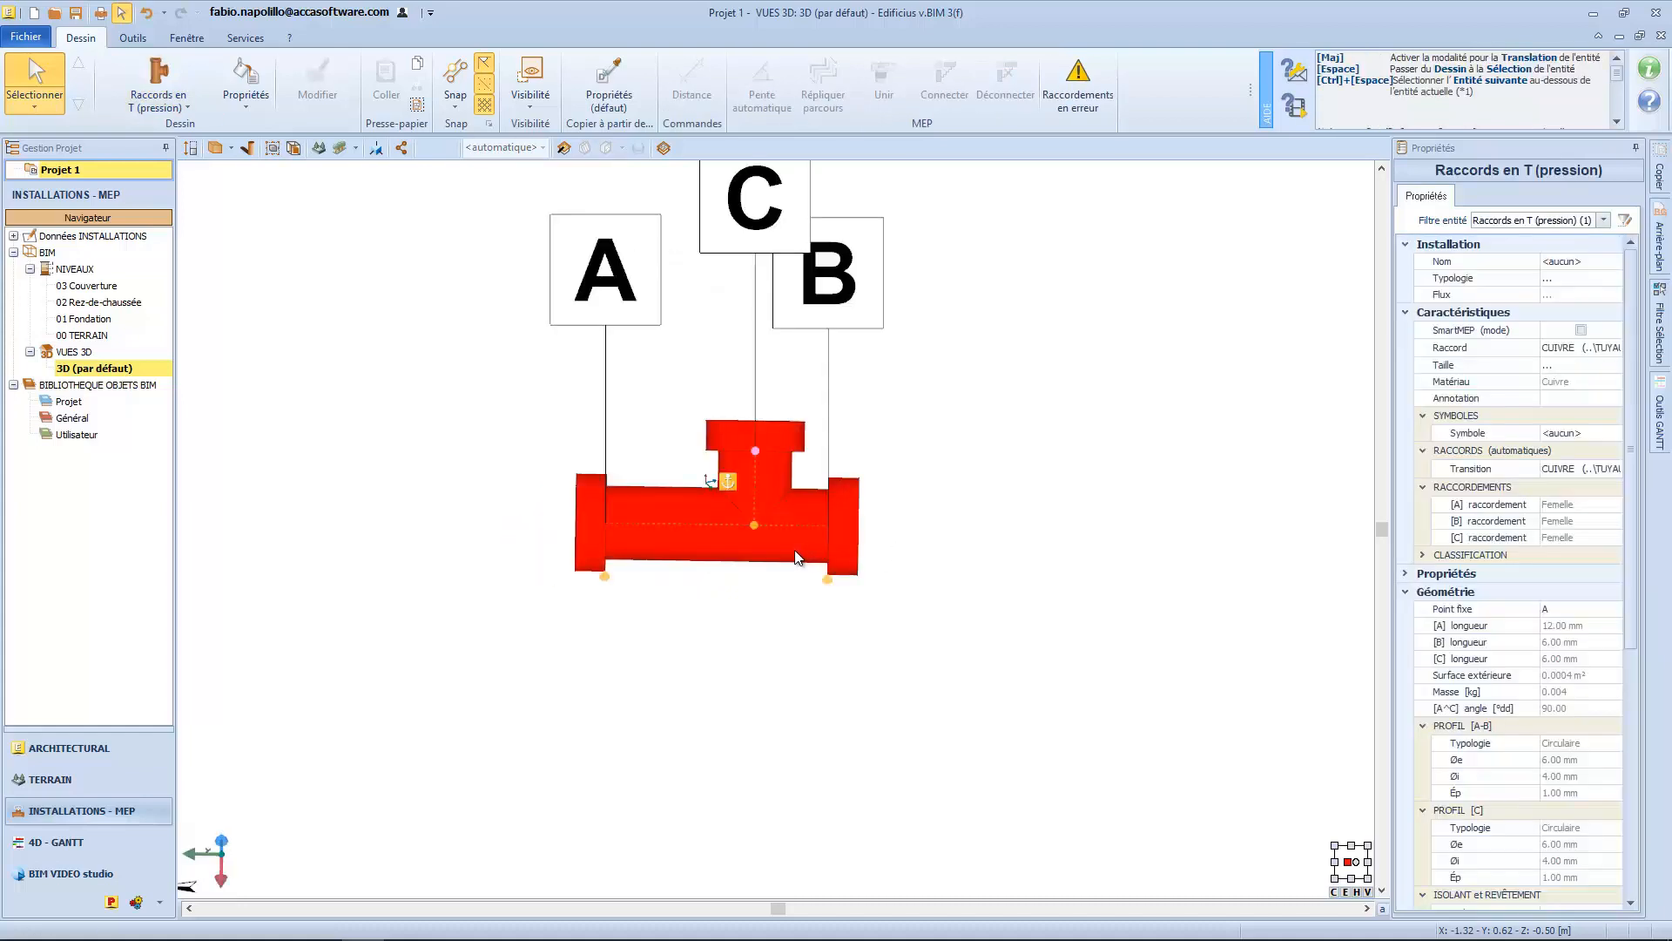
Tilt the T fitting's C branch toward end A, and adjust the angle of the Y fitting's B branch.
left_click(757, 446)
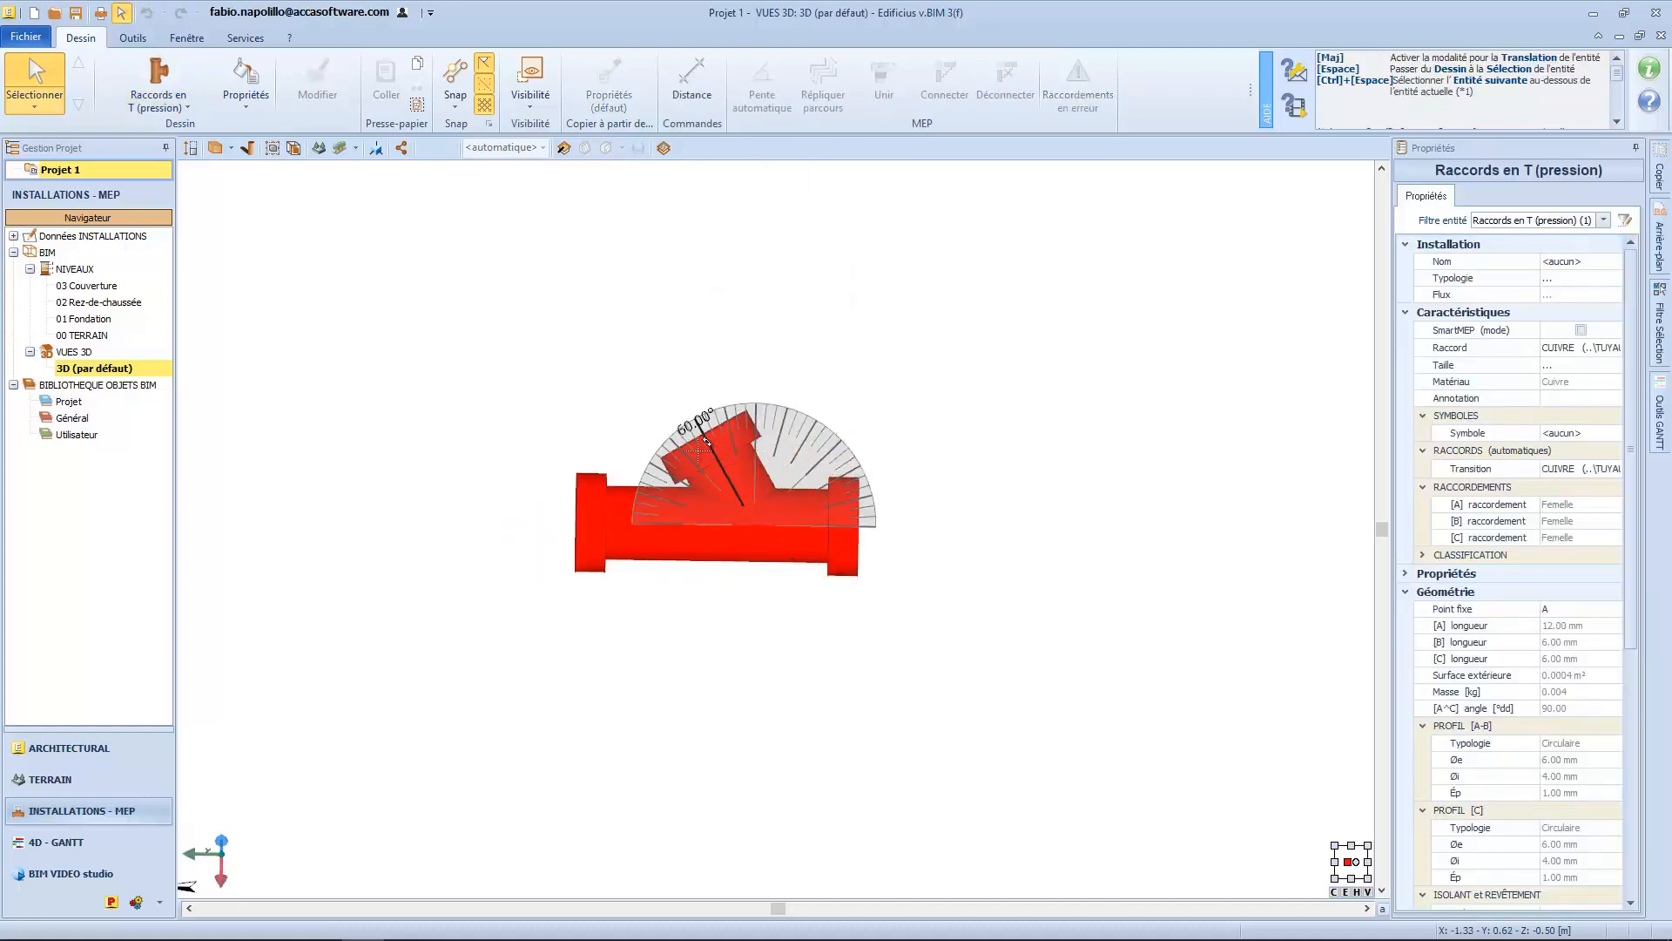
middle_click_drag(988, 517, 931, 588)
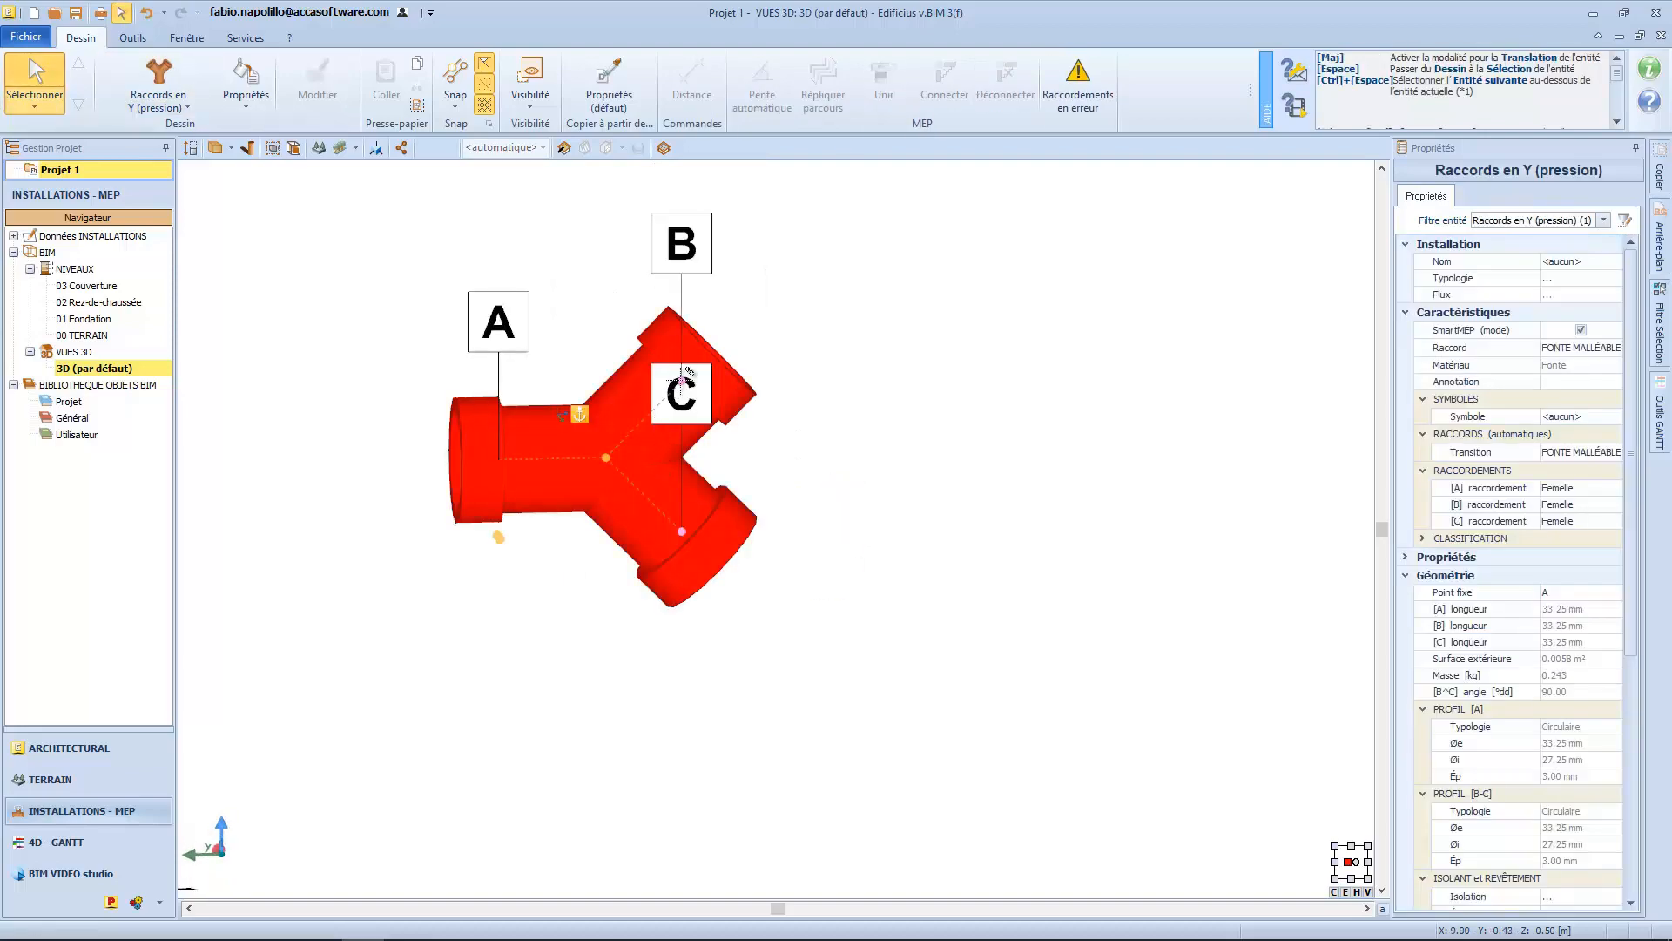
left_click_drag(682, 380, 645, 295)
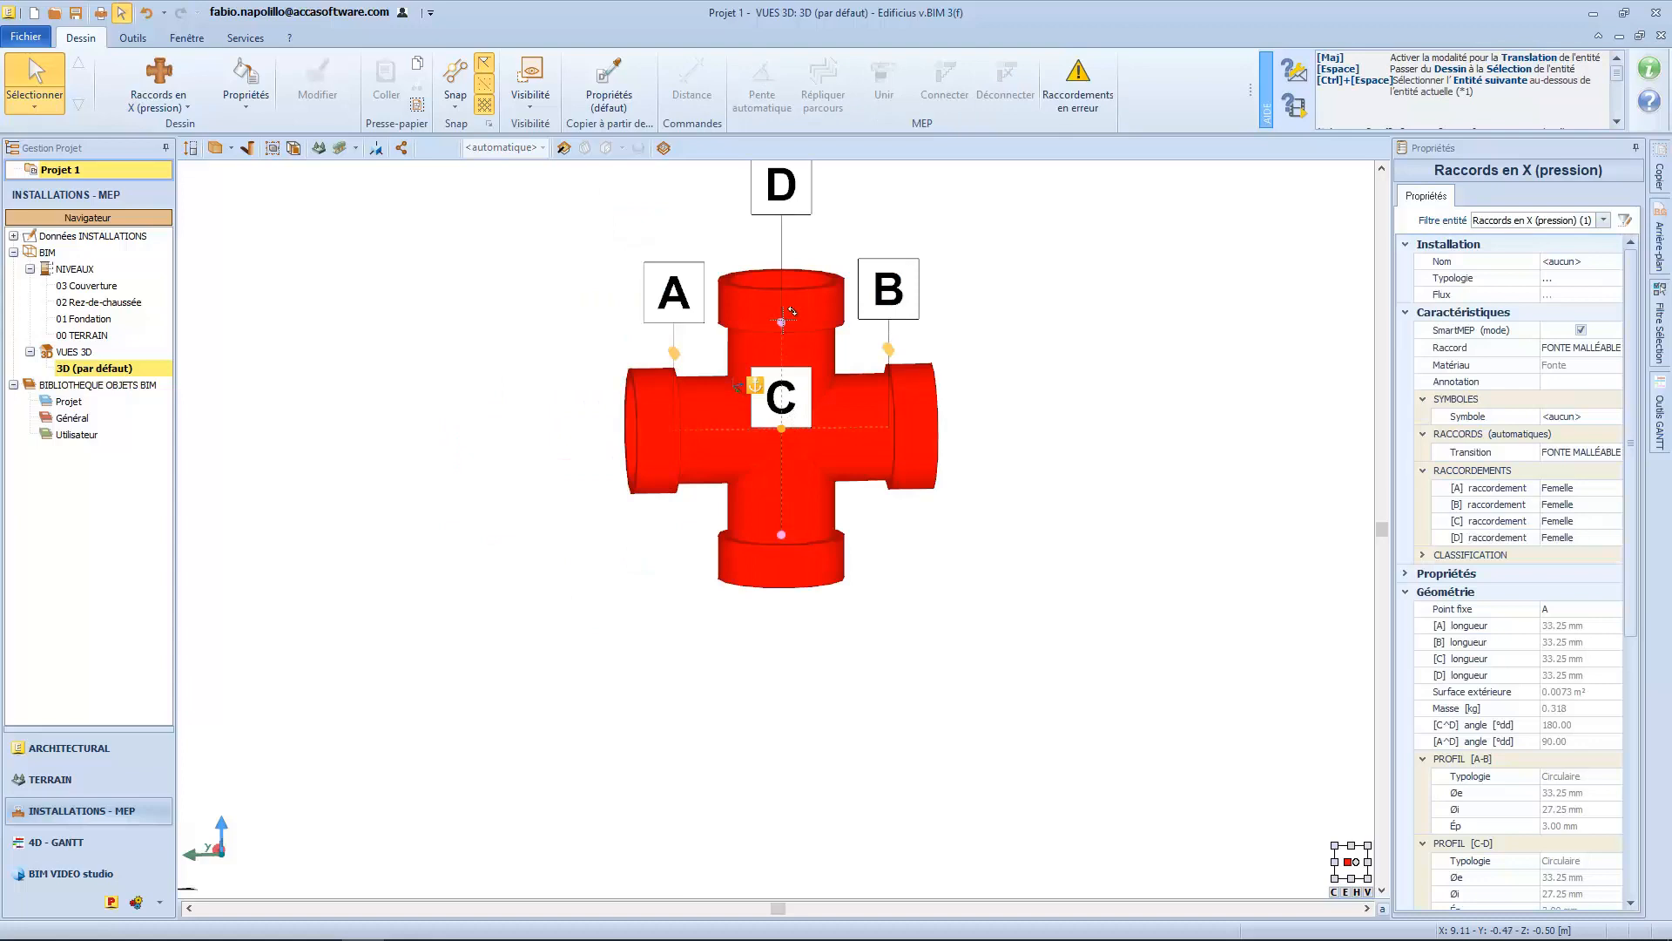
Swing the X fitting's D branch by its end point until the C–D angle is about 73°.
left_click(782, 322)
middle_click_drag(789, 298, 843, 335)
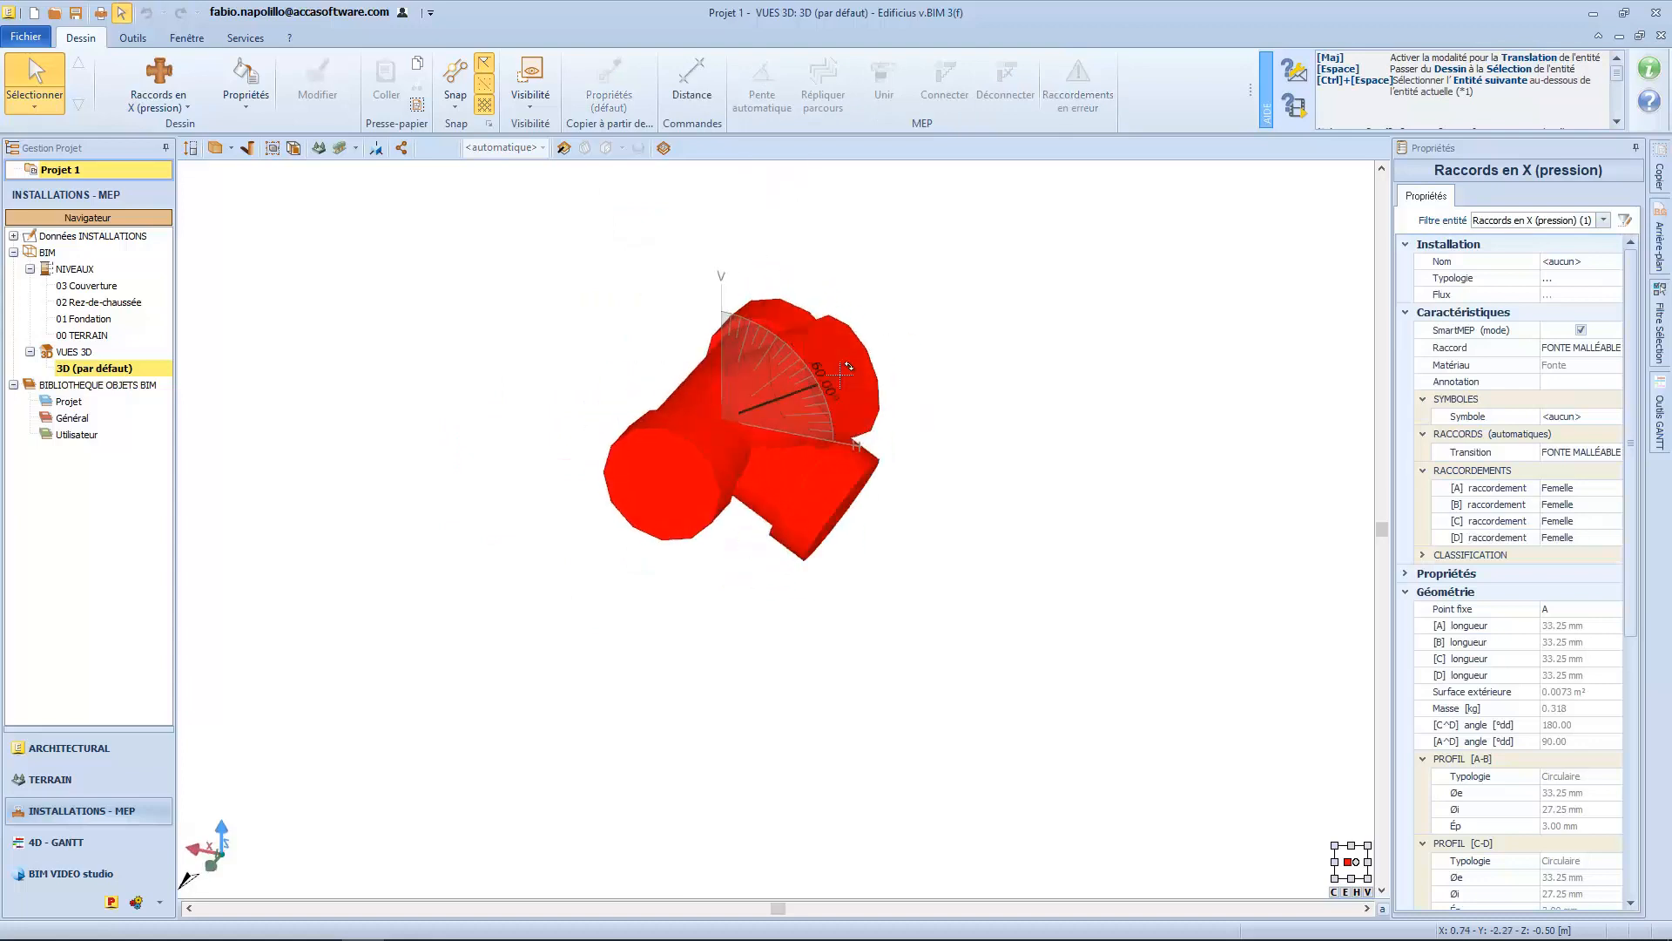
left_click(981, 582)
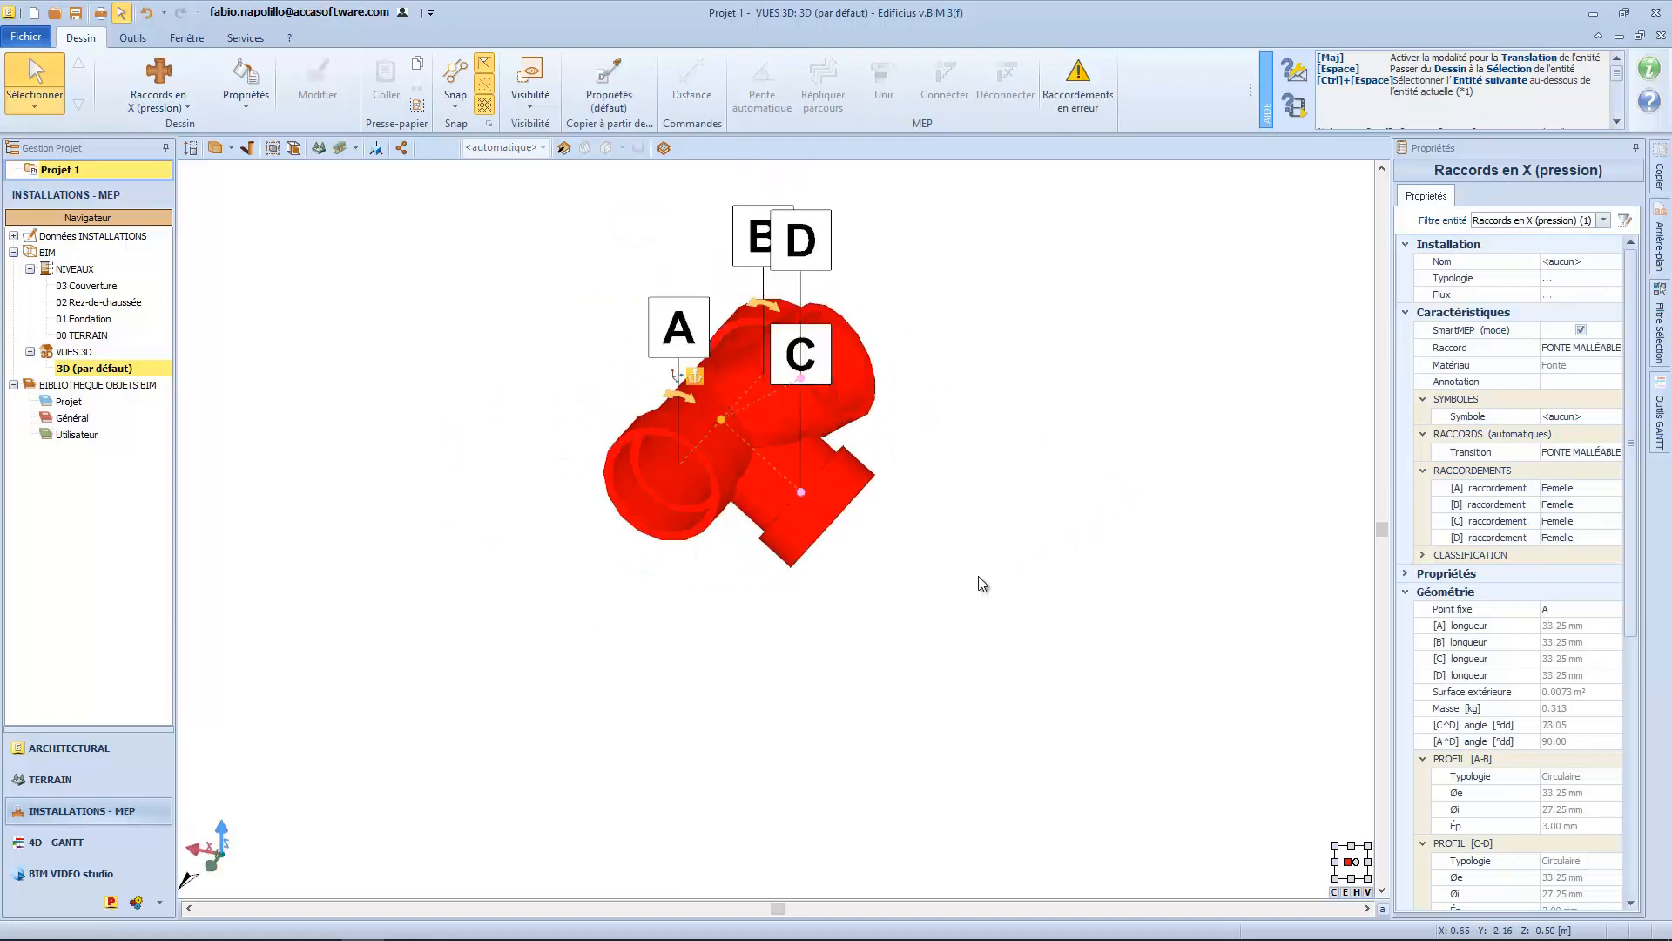
middle_click_drag(981, 582, 956, 562)
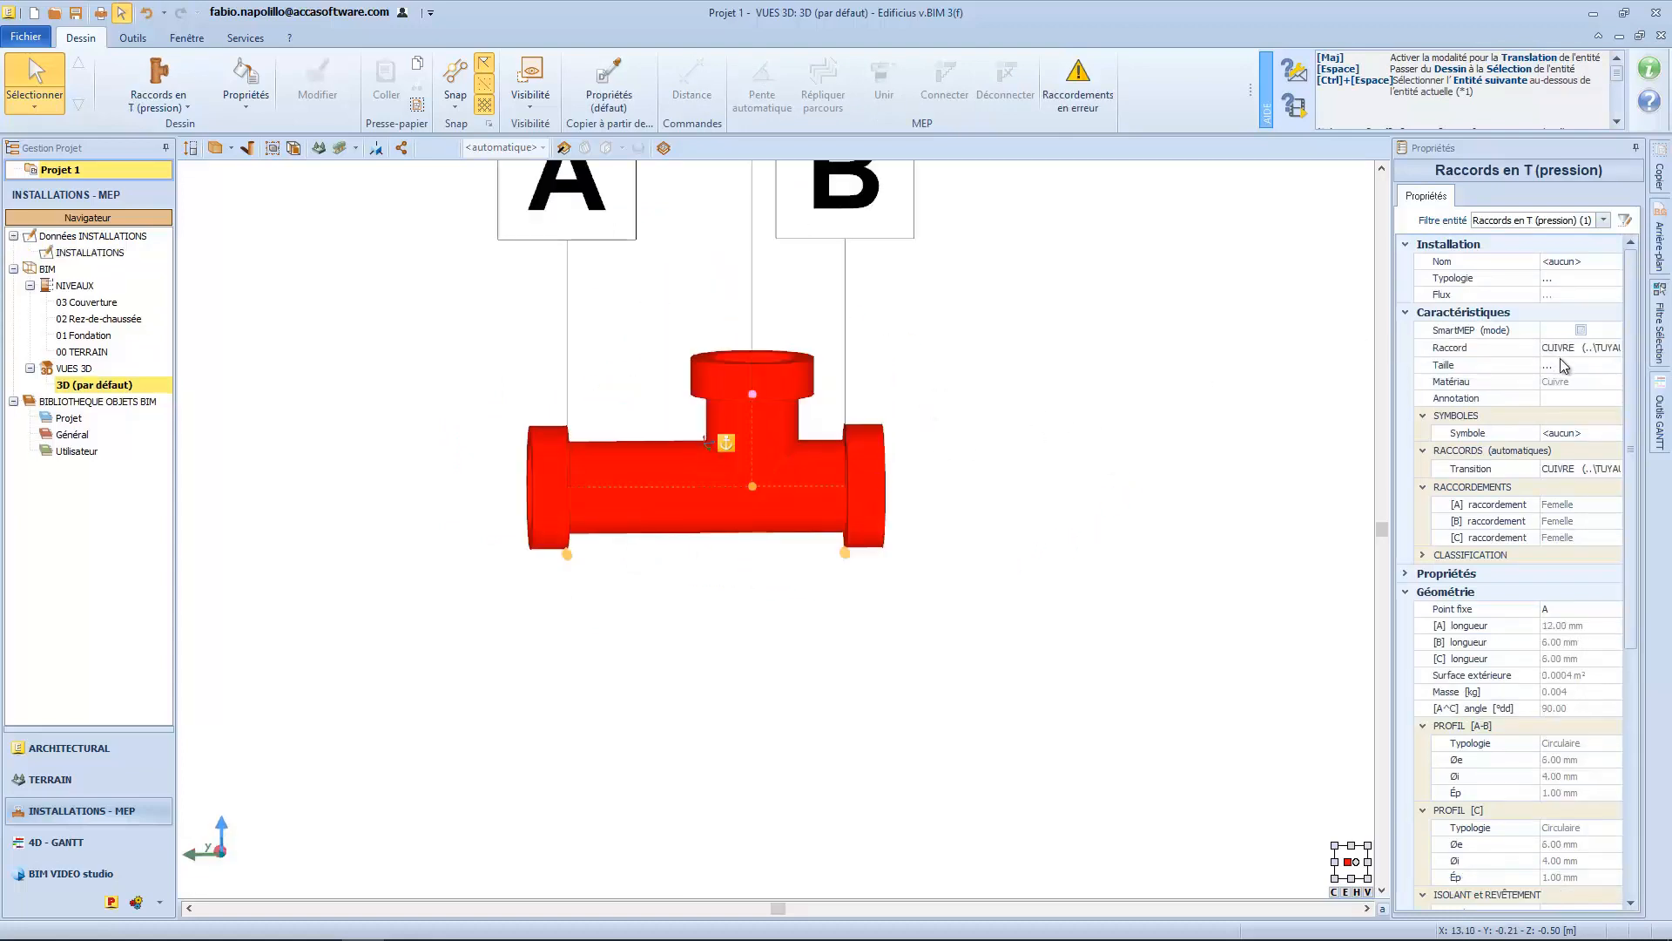
Tilt the copper T fitting's C branch to 45° toward end A, checking its size list before and after.
left_click(1566, 365)
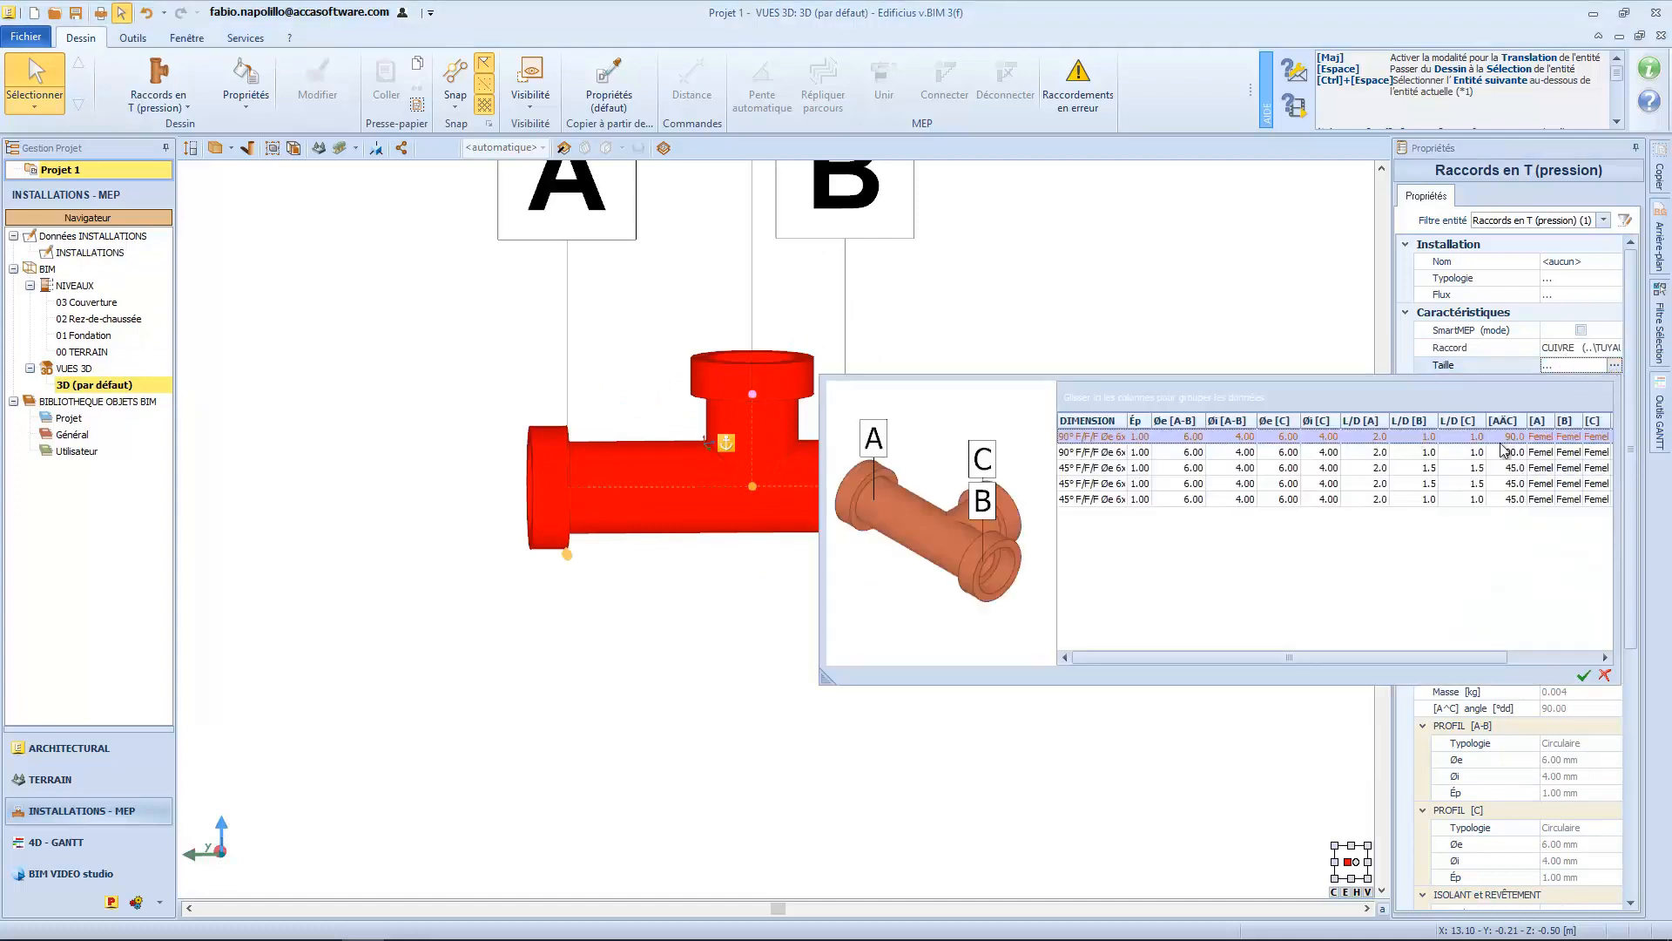
left_click(1584, 676)
left_click(750, 423)
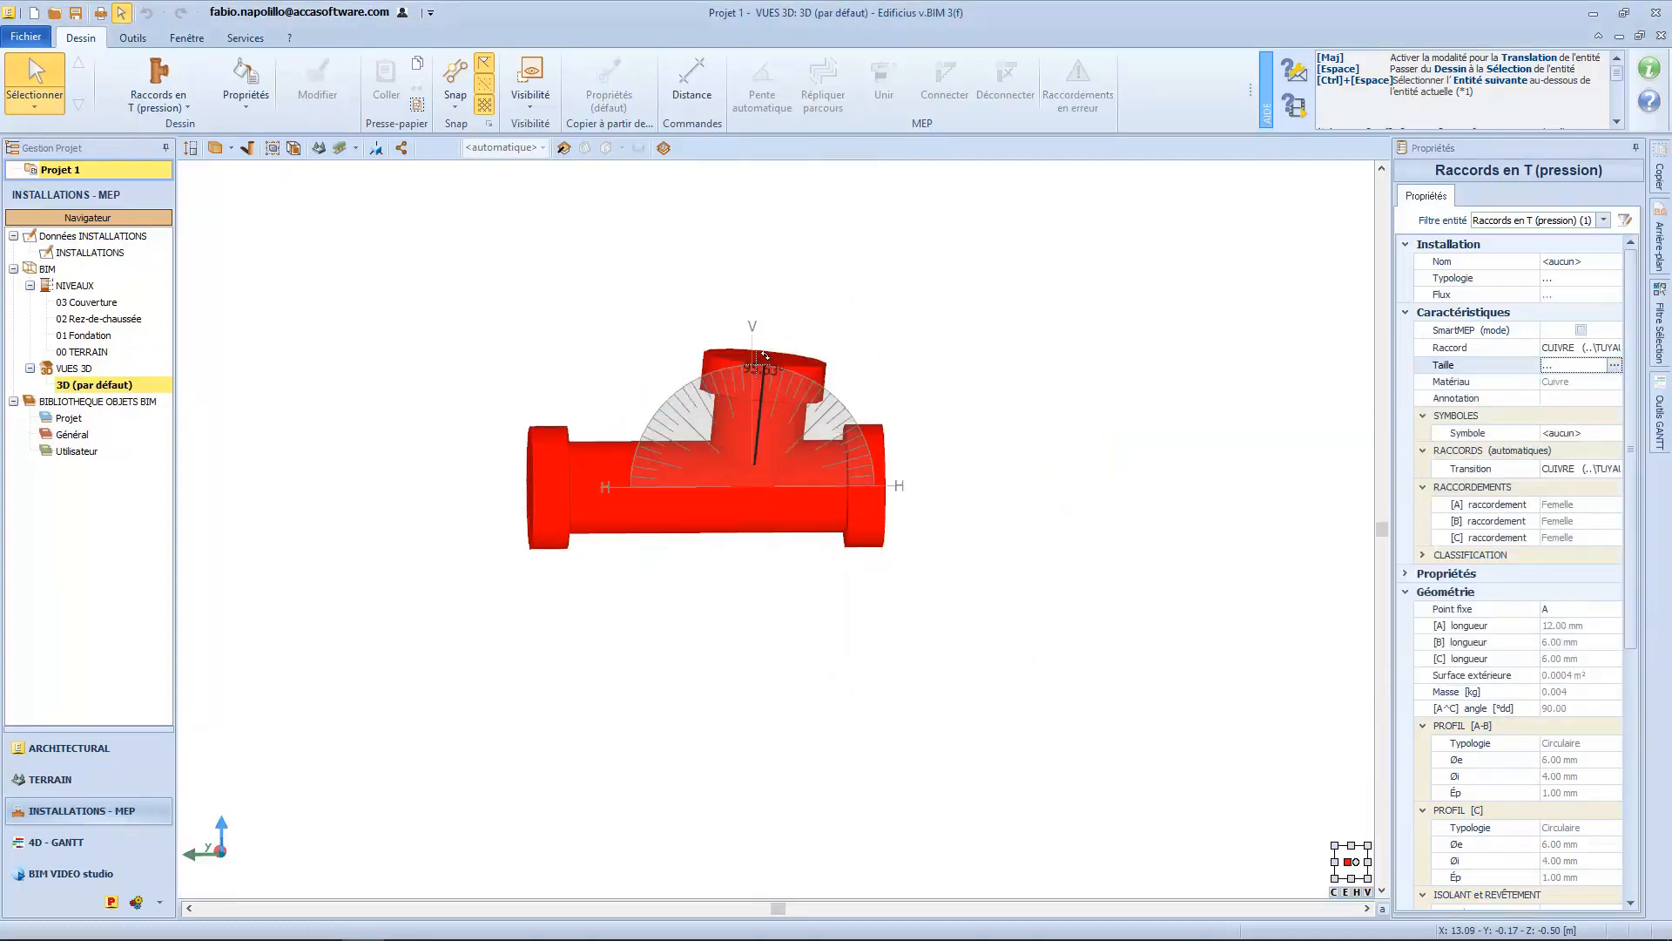
left_click(1199, 362)
left_click(1616, 366)
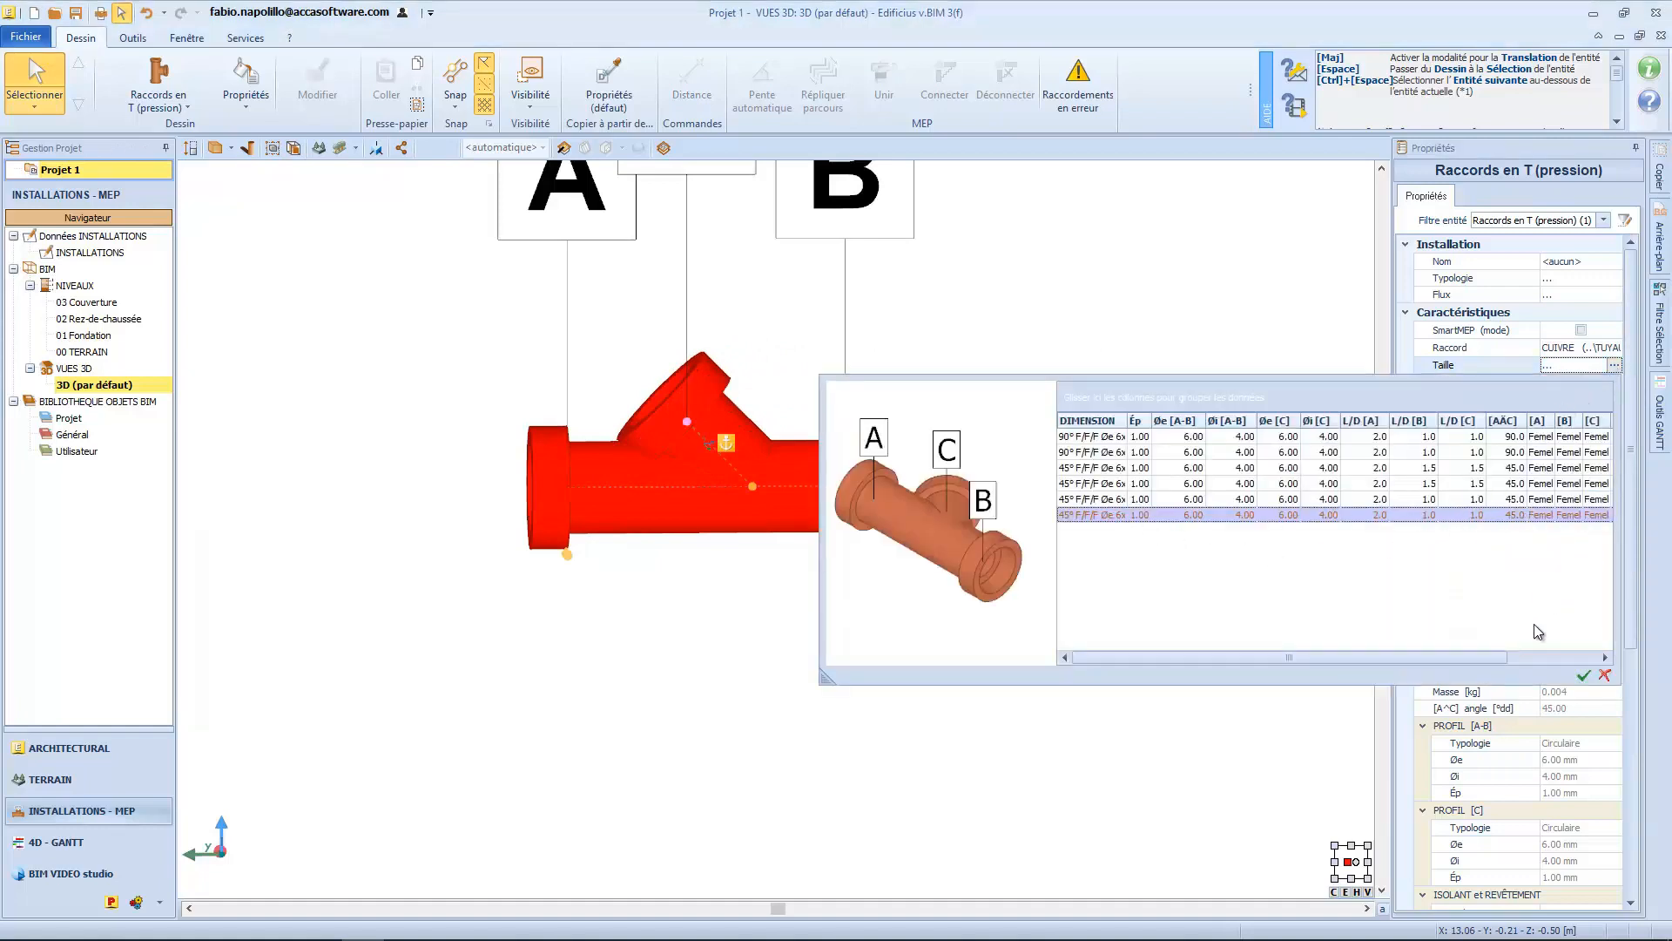
left_click(1606, 675)
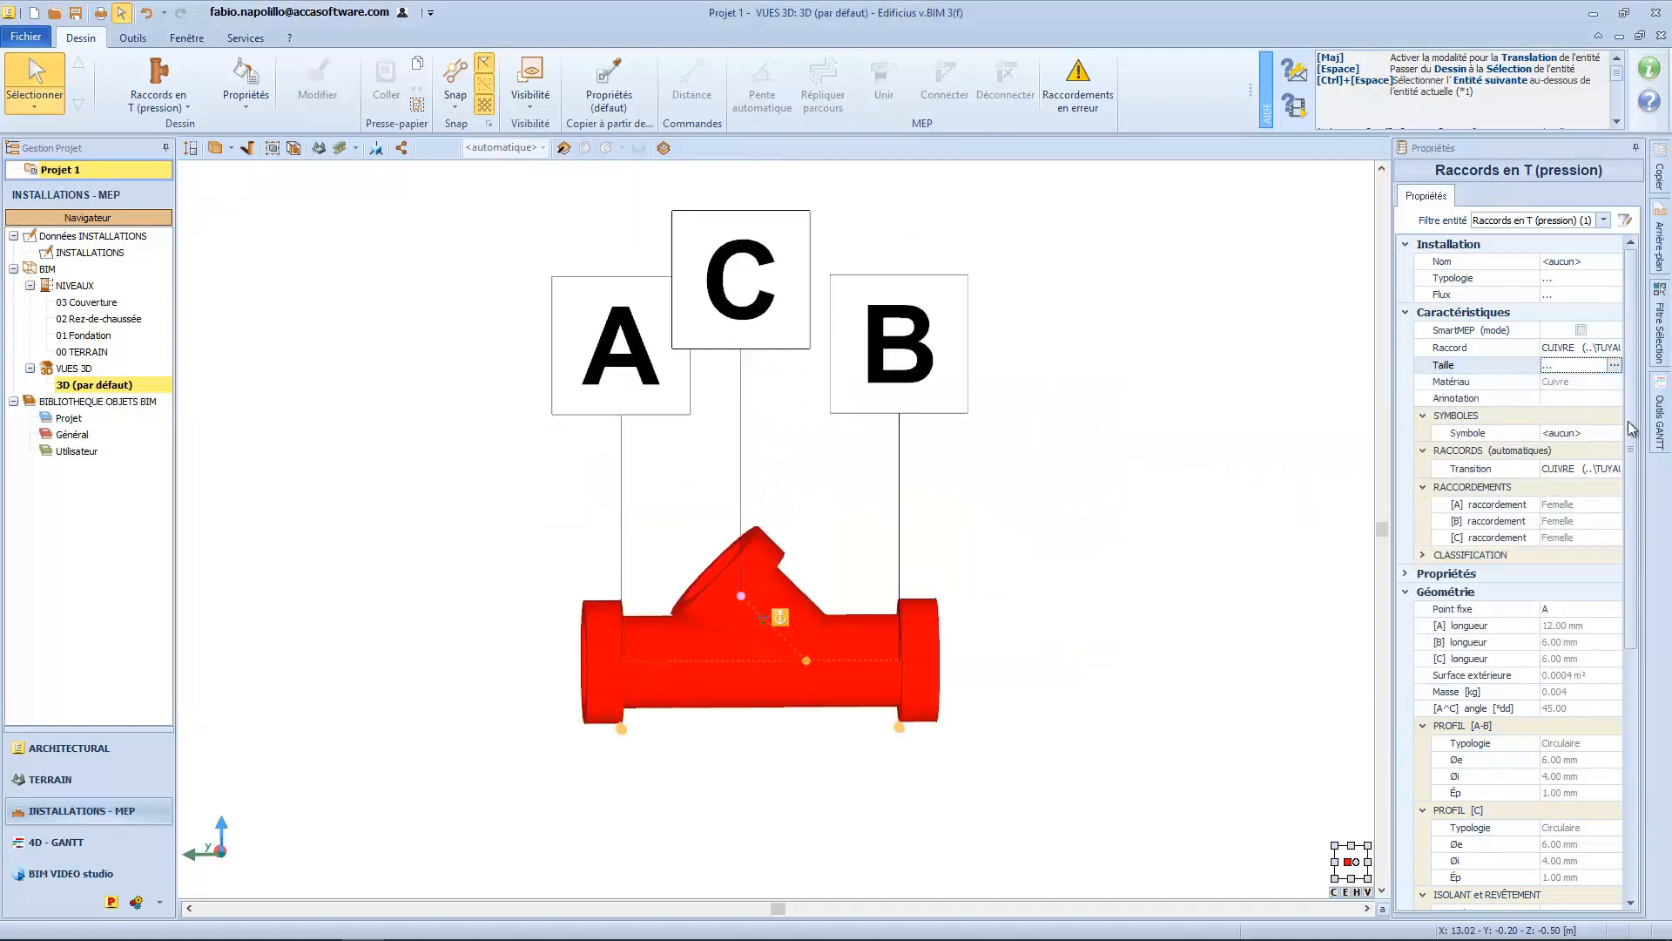
Review the T fitting's properties and set its installation name to Chauffage.
scroll(1632, 446, "down", 1)
left_click_drag(1632, 446, 1633, 510)
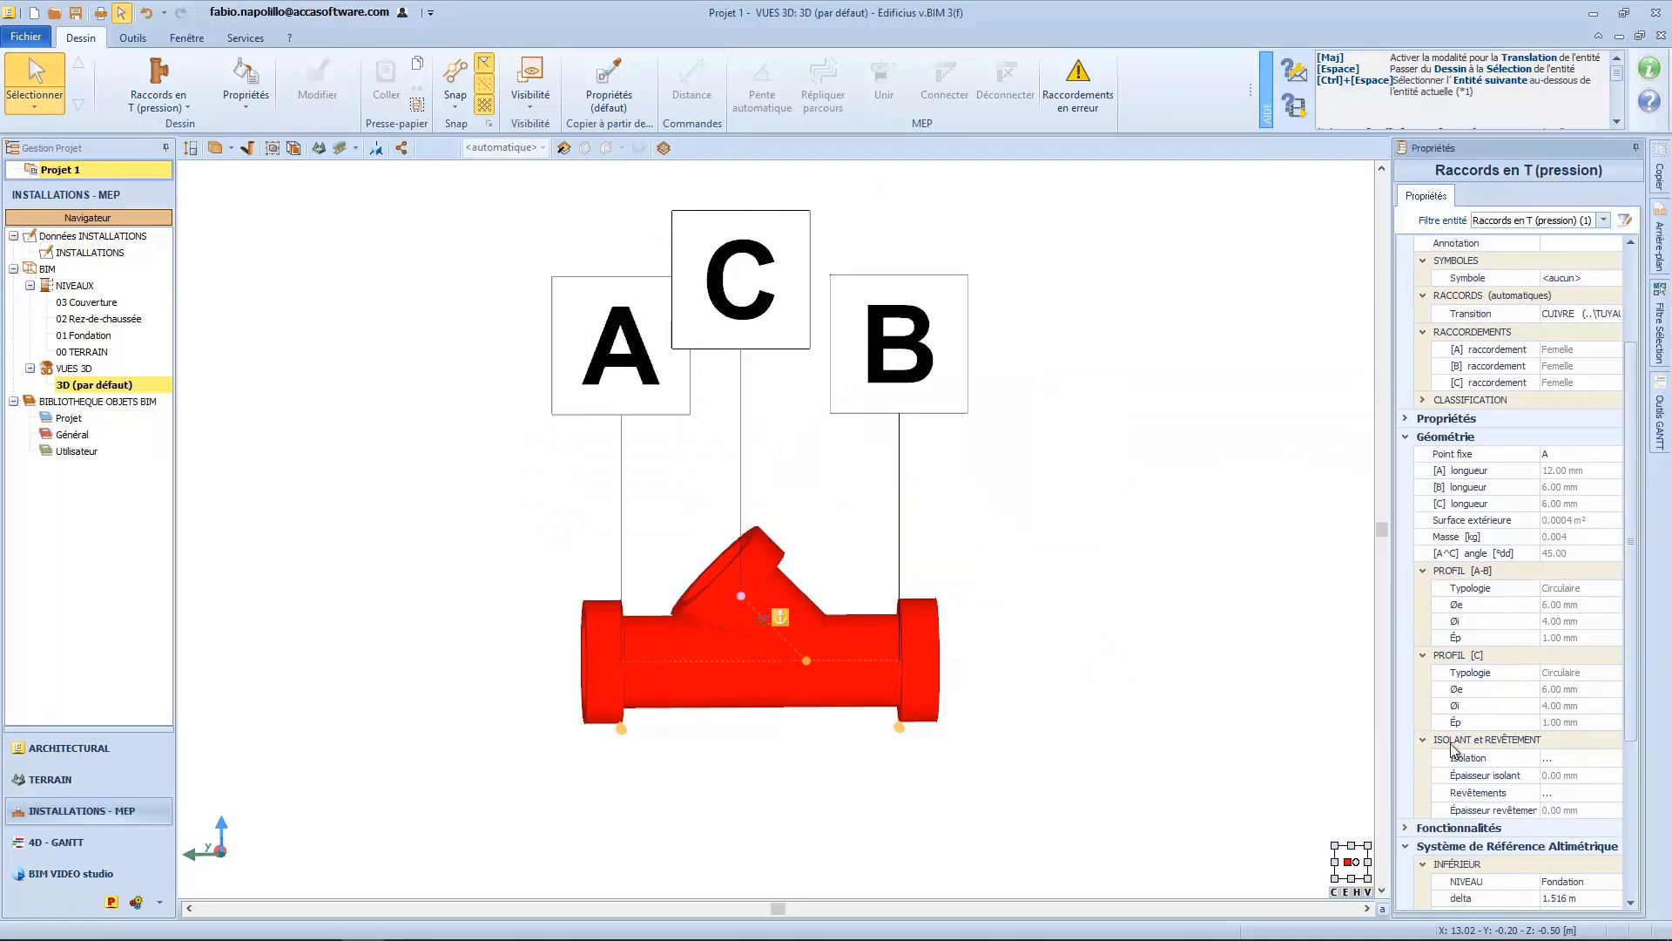
left_click_drag(1629, 726, 1634, 612)
left_click(1580, 261)
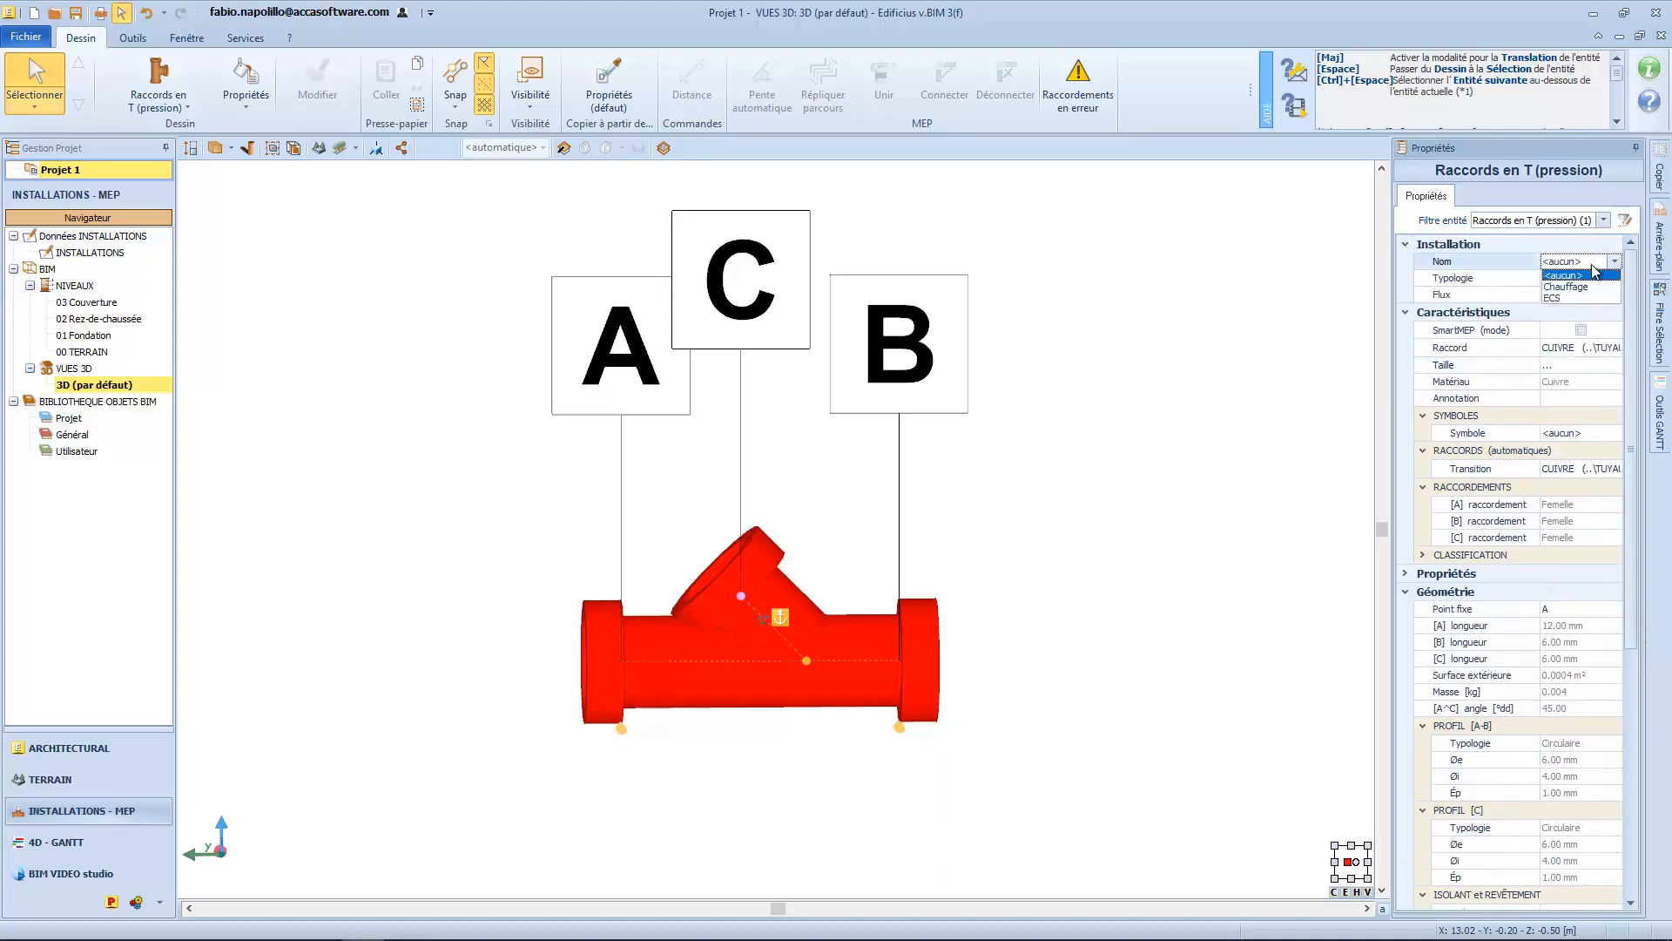
left_click(1615, 261)
left_click(1568, 288)
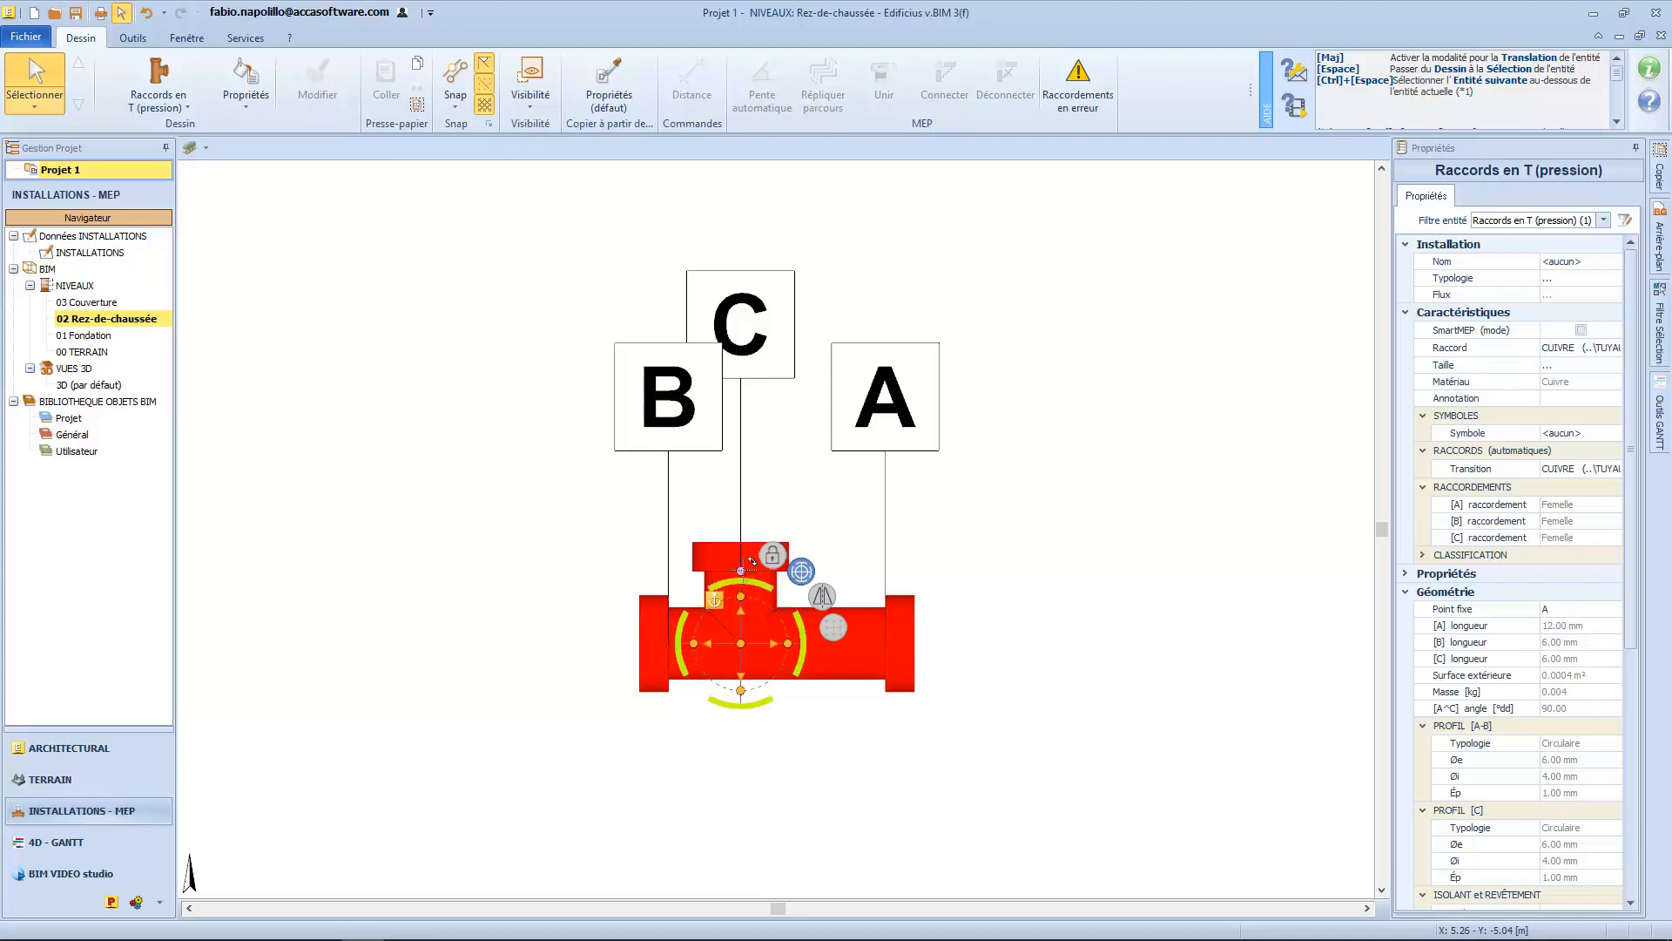
Tilt the T fitting's C branch to 60° toward end A and move the whole fitting to another spot in the plan.
left_click_drag(751, 561, 803, 540)
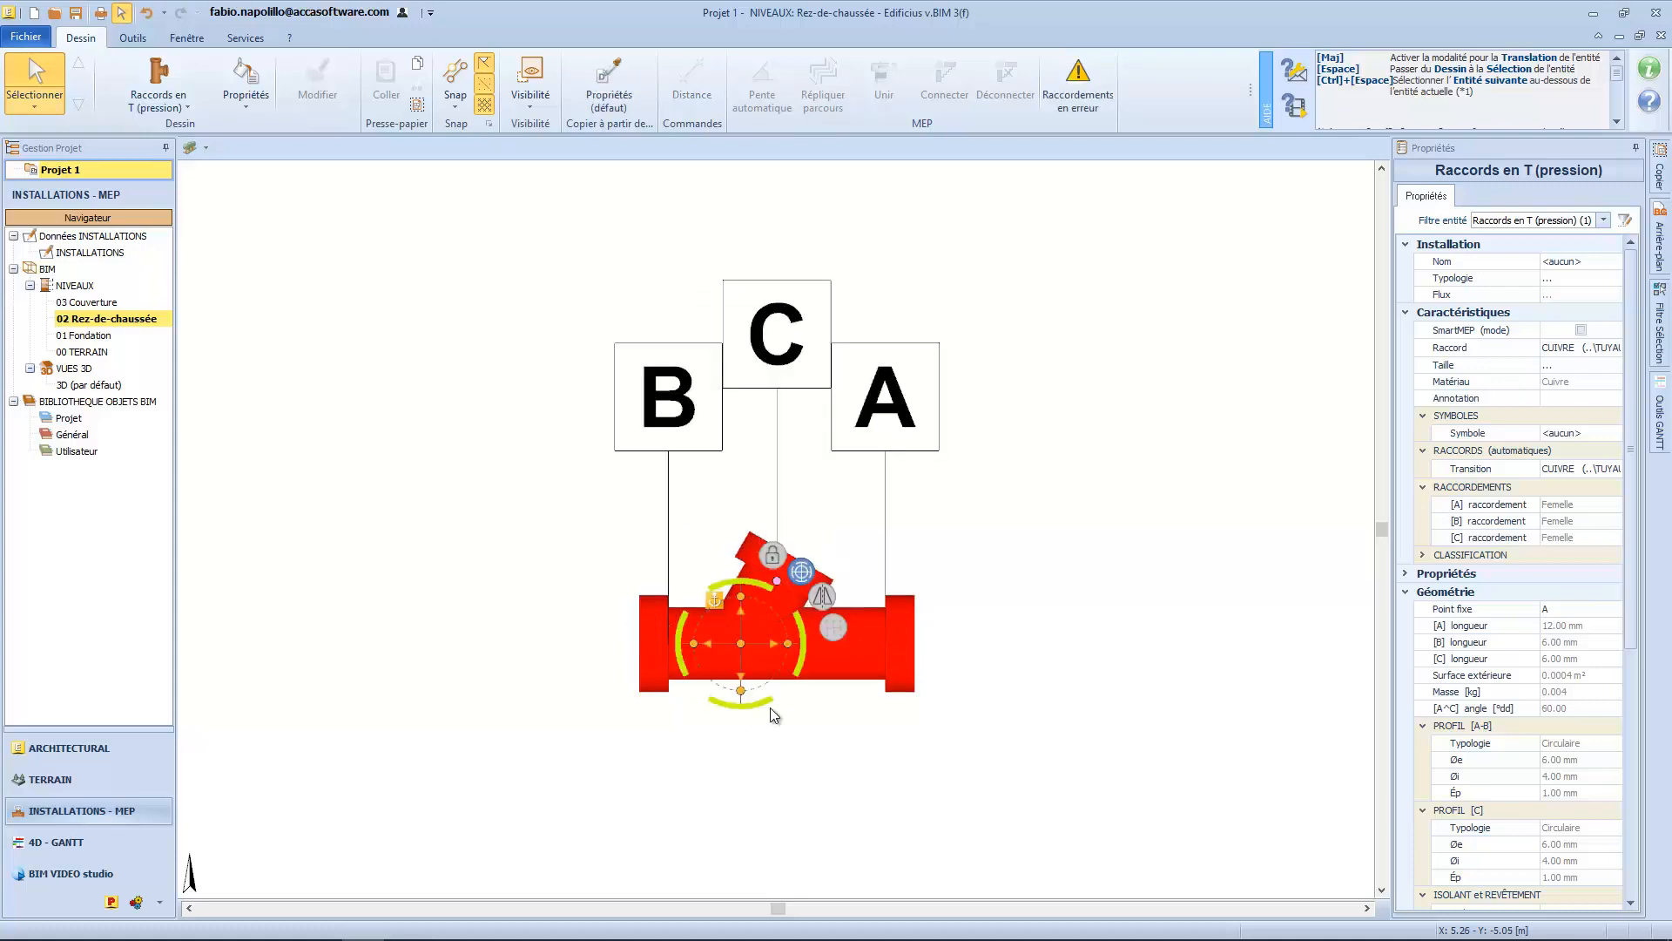
left_click(742, 644)
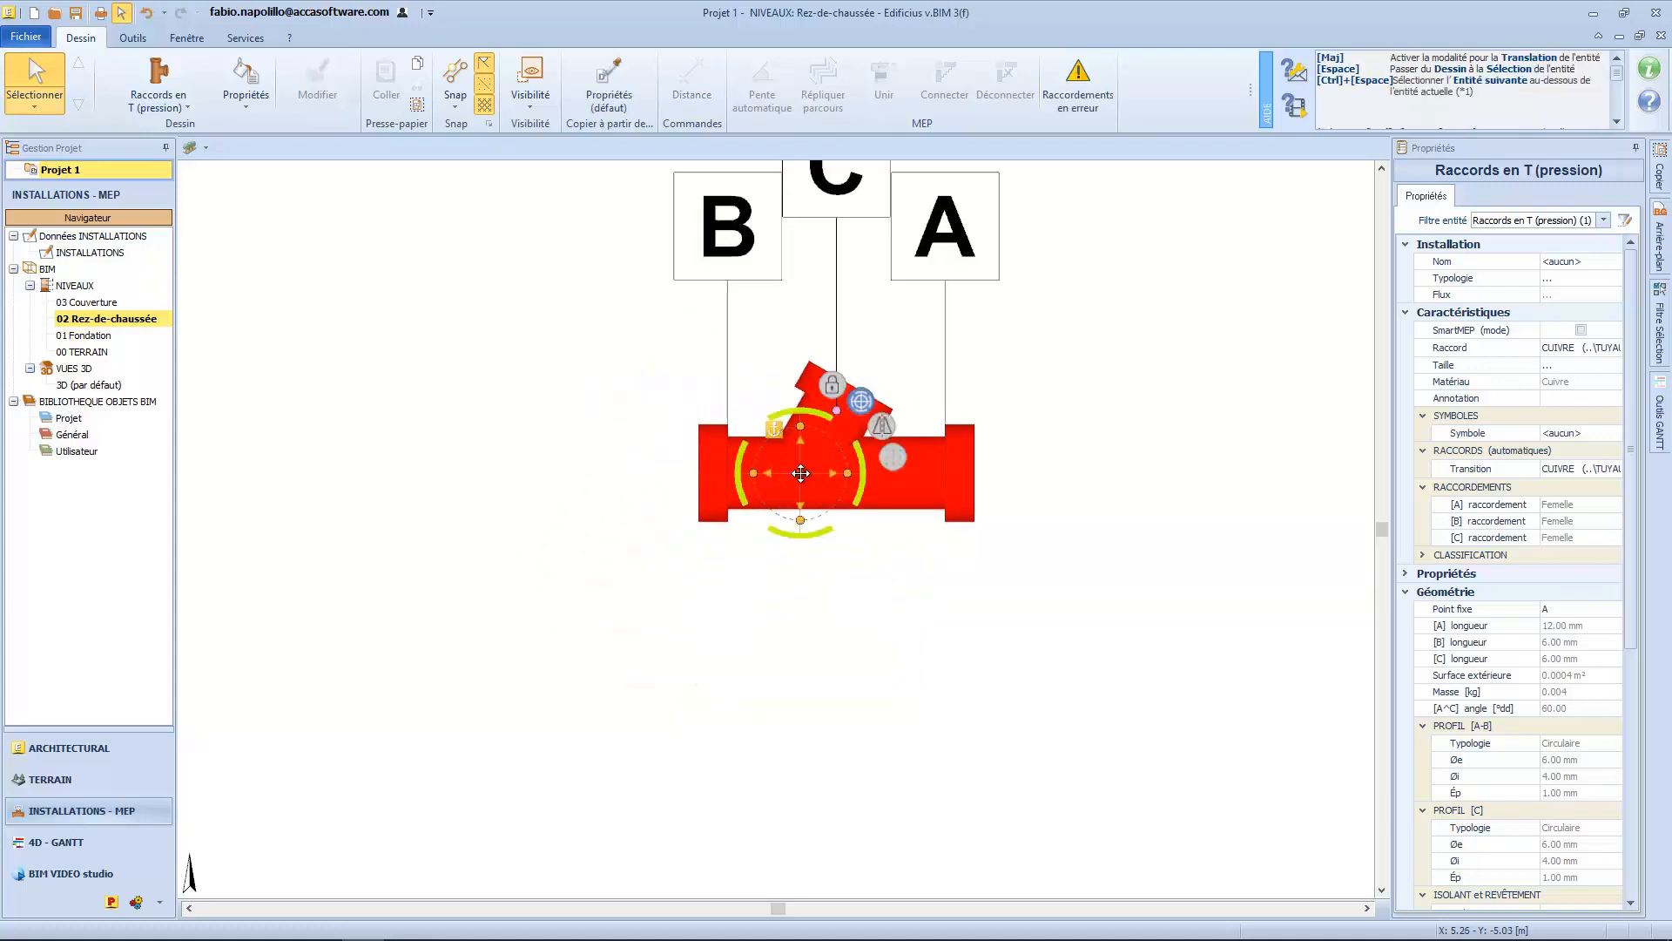
left_click_drag(718, 612, 570, 612)
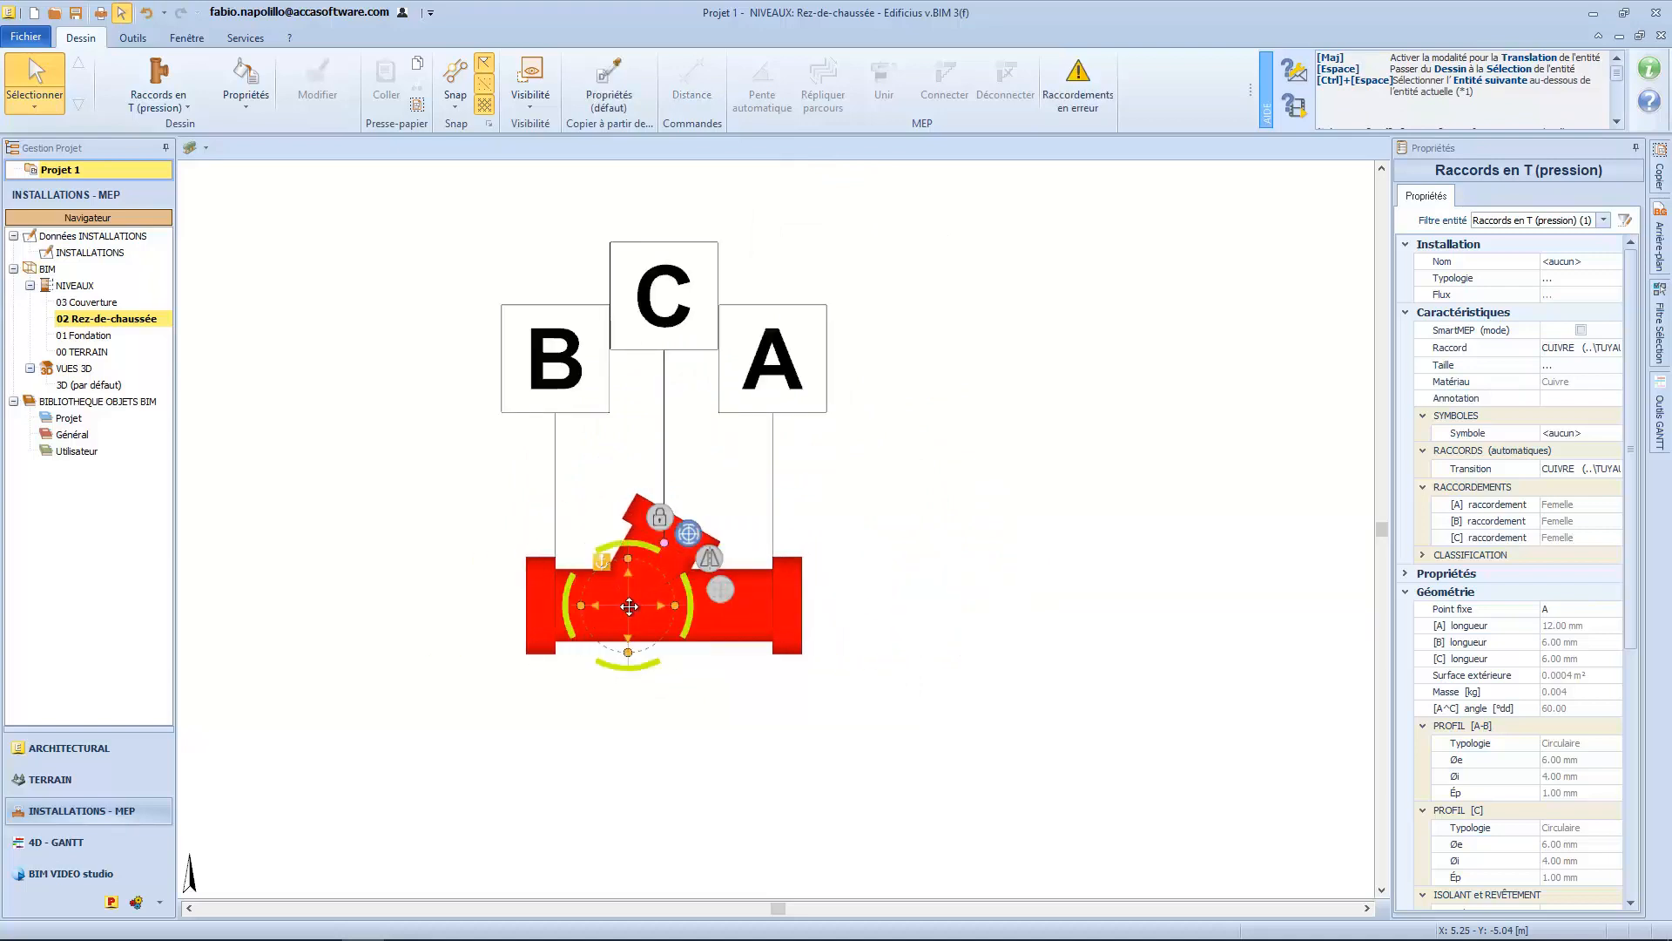
Rotate the T fitting about 60° counterclockwise around its centre.
left_click_drag(629, 560, 566, 558)
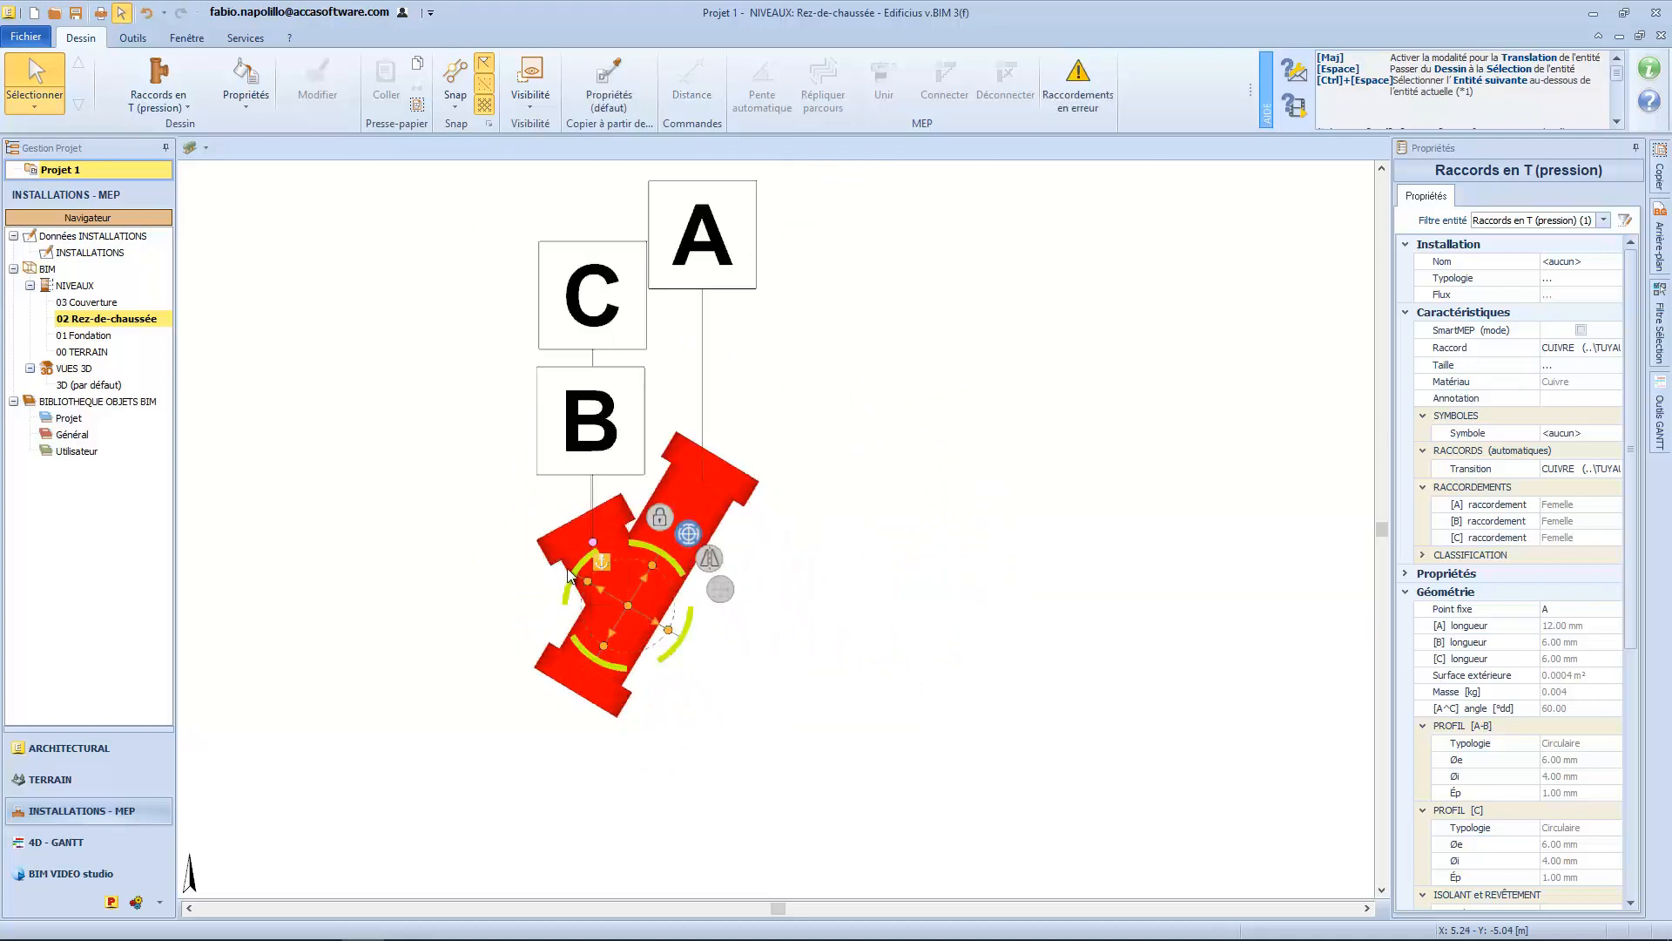
middle_click_drag(558, 659, 707, 675)
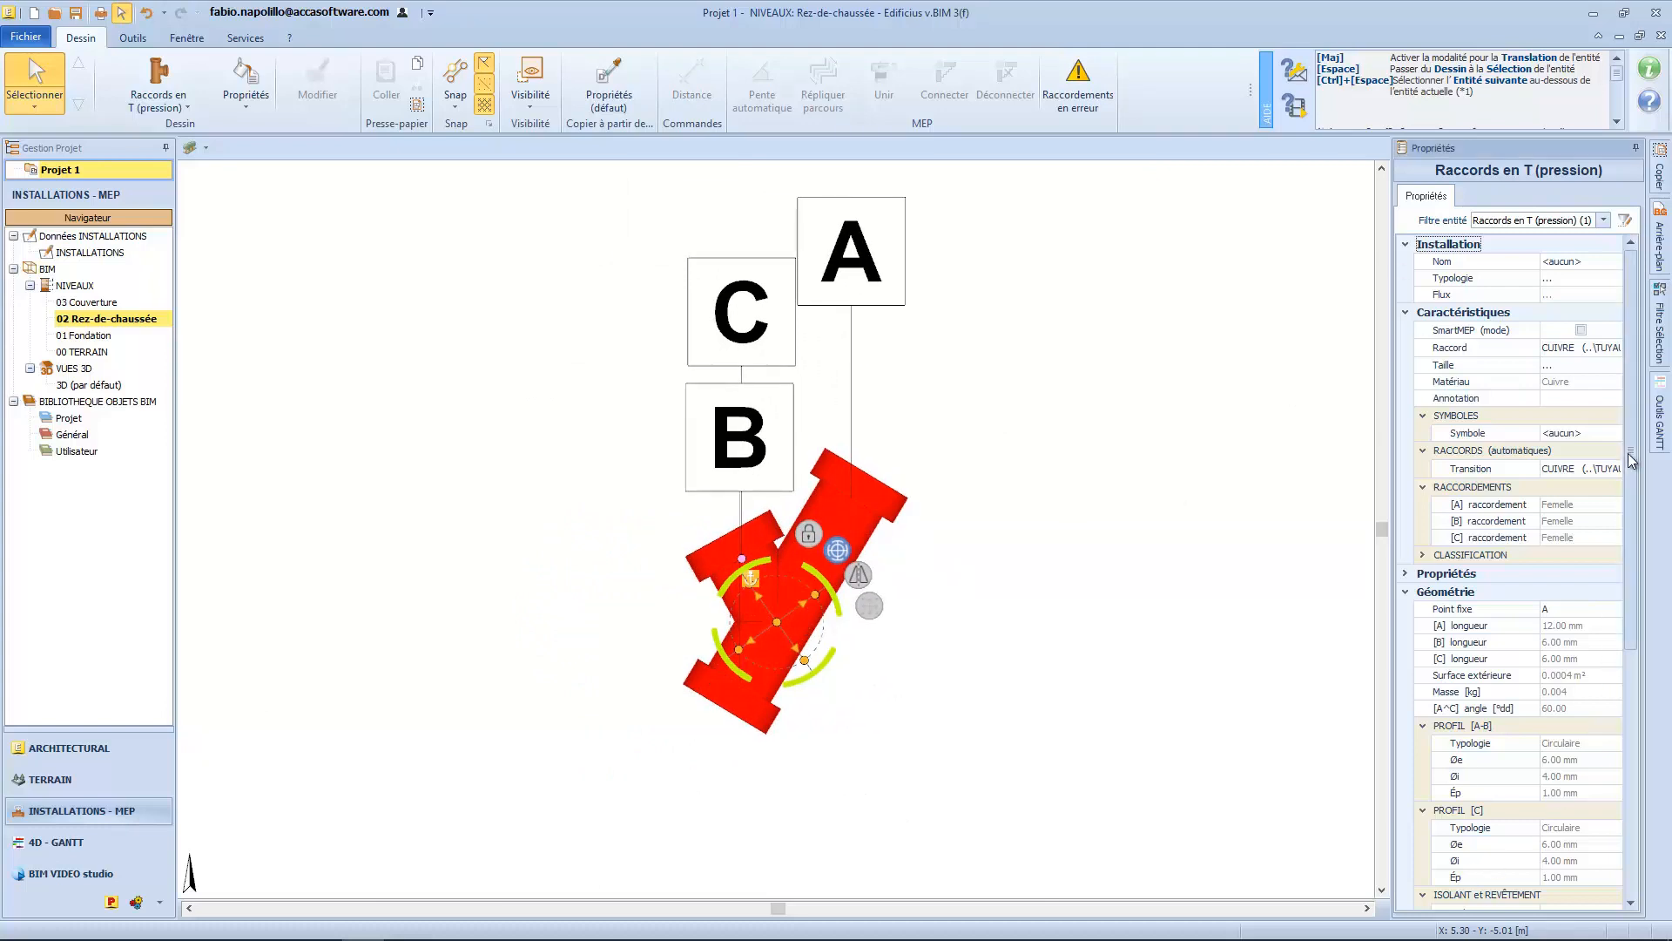
Assign the T fitting to the Fondation level and show it in the 01 Fondation plan.
left_click_drag(1627, 466, 1580, 686)
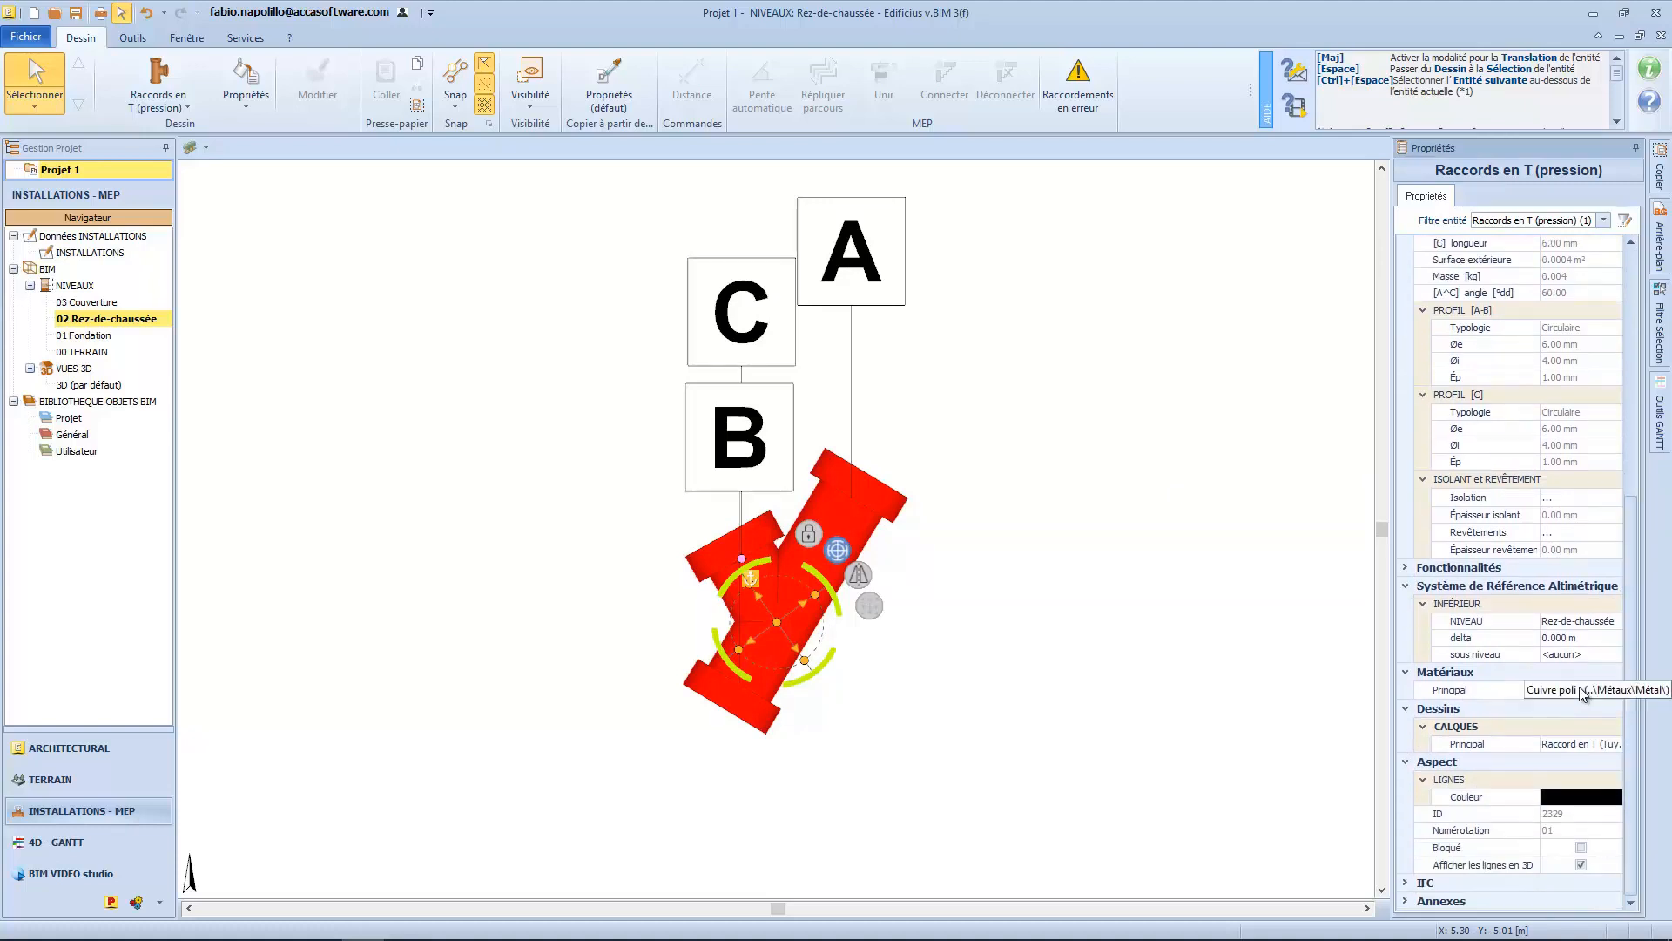
left_click(1595, 630)
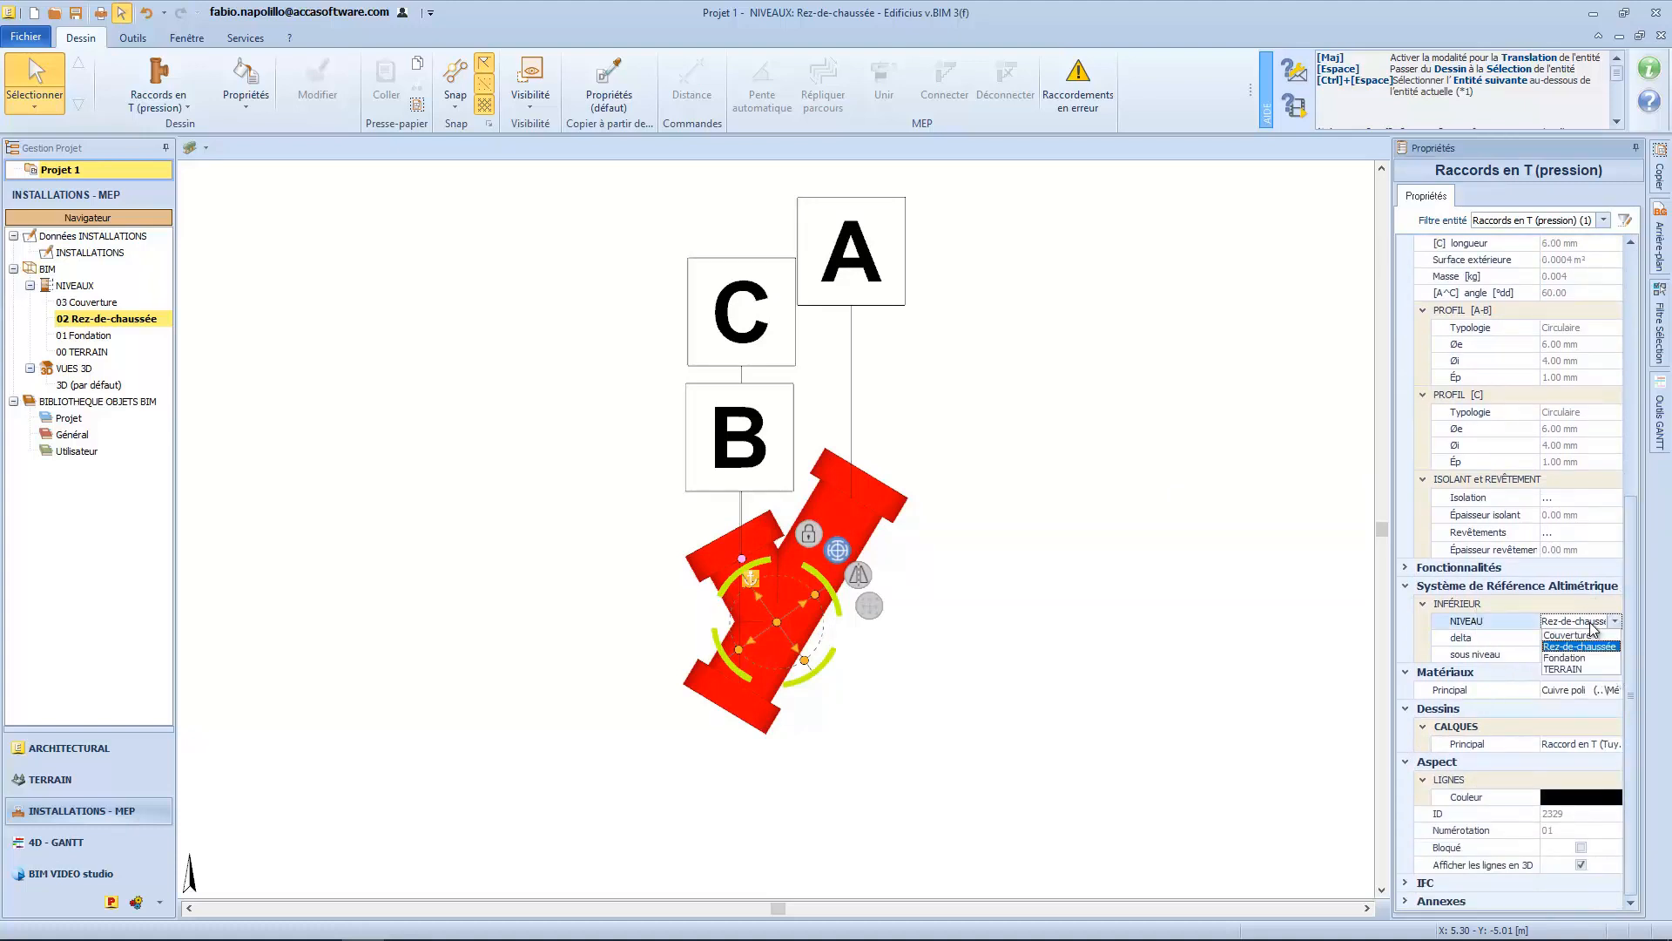
left_click(1548, 667)
double_click(83, 336)
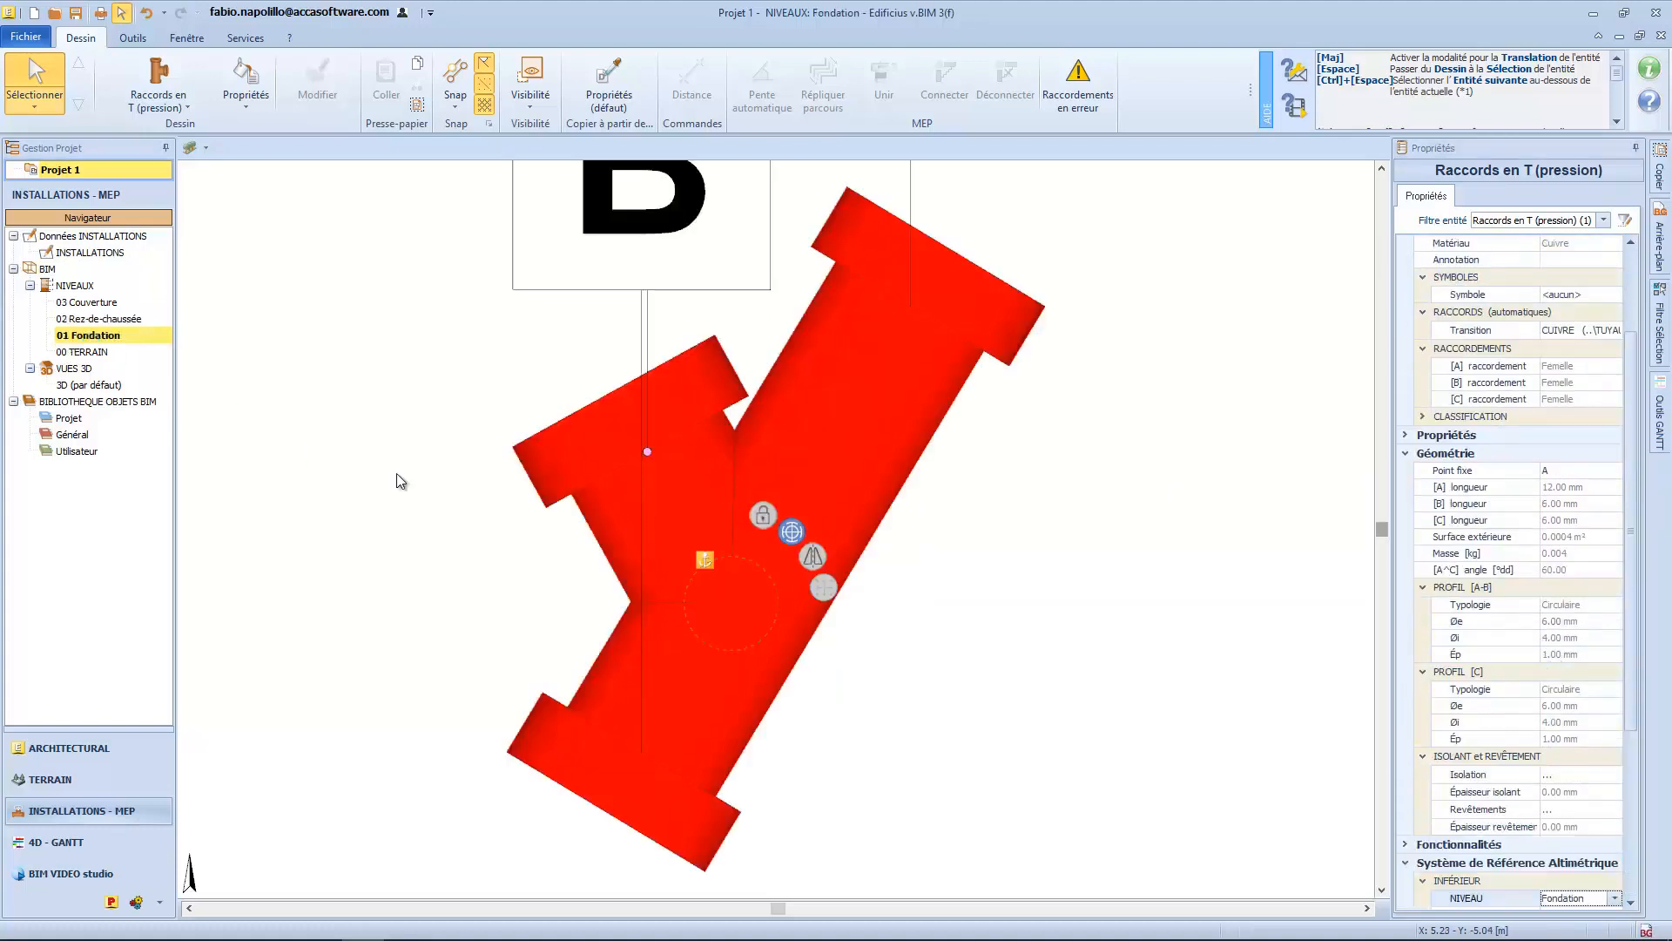
scroll(1568, 679, "down", 5)
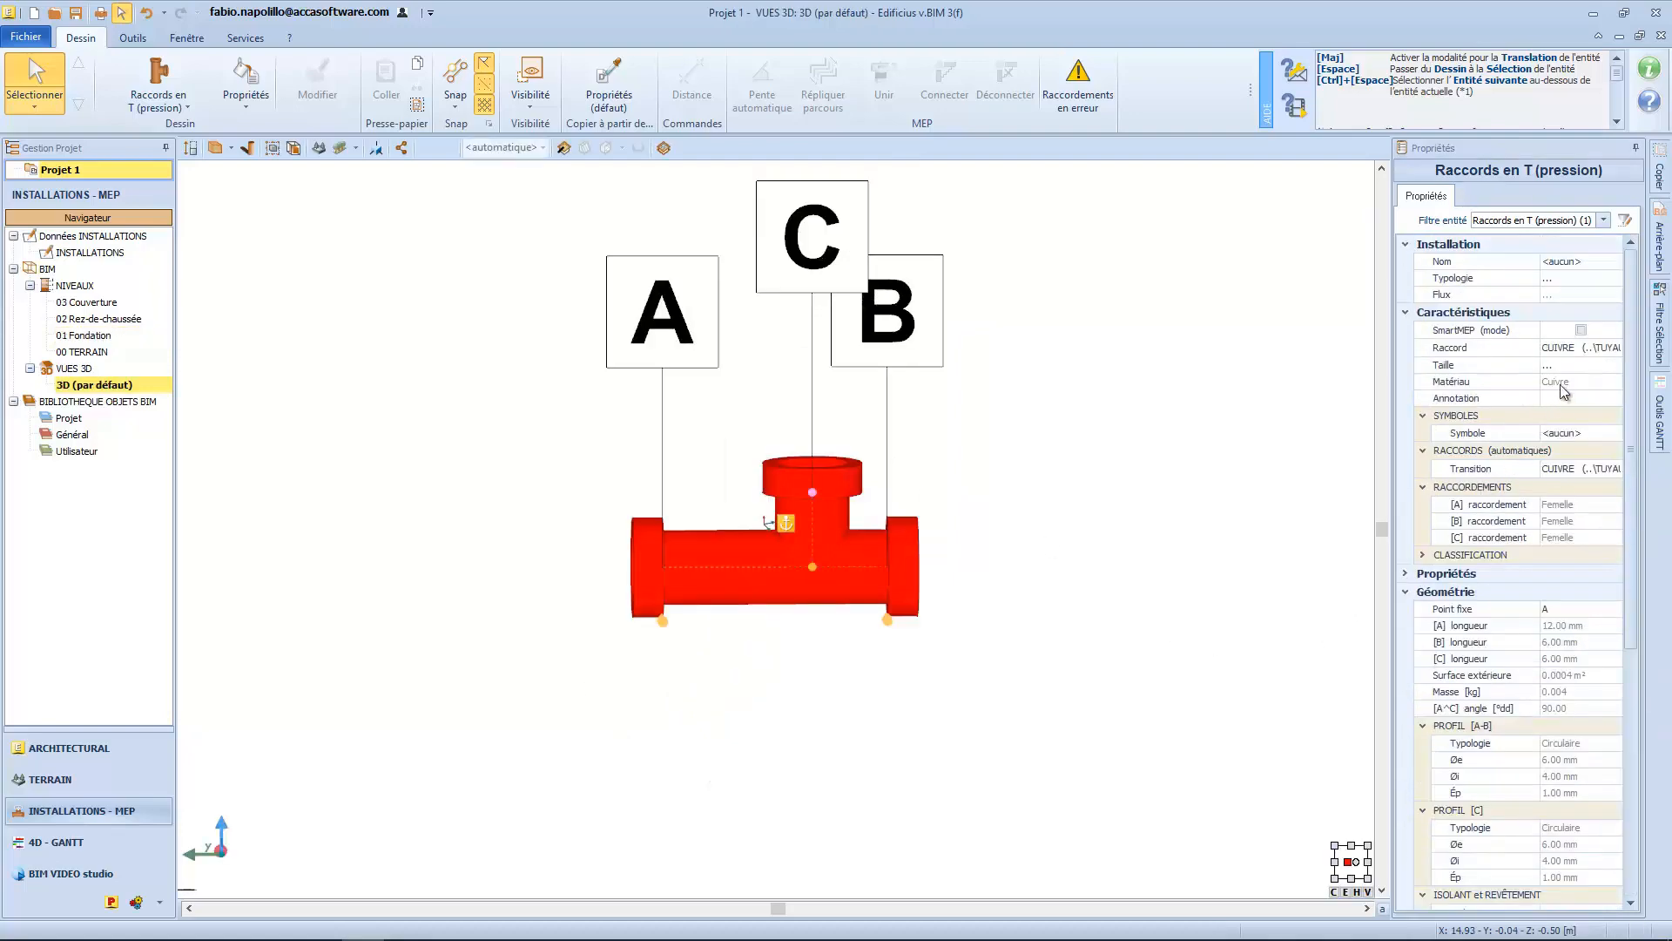
Add a new size to the copper T fitting with L/D [A] 3.0, L/D [C] 2.0 and a 75° A–C angle.
left_click(1567, 349)
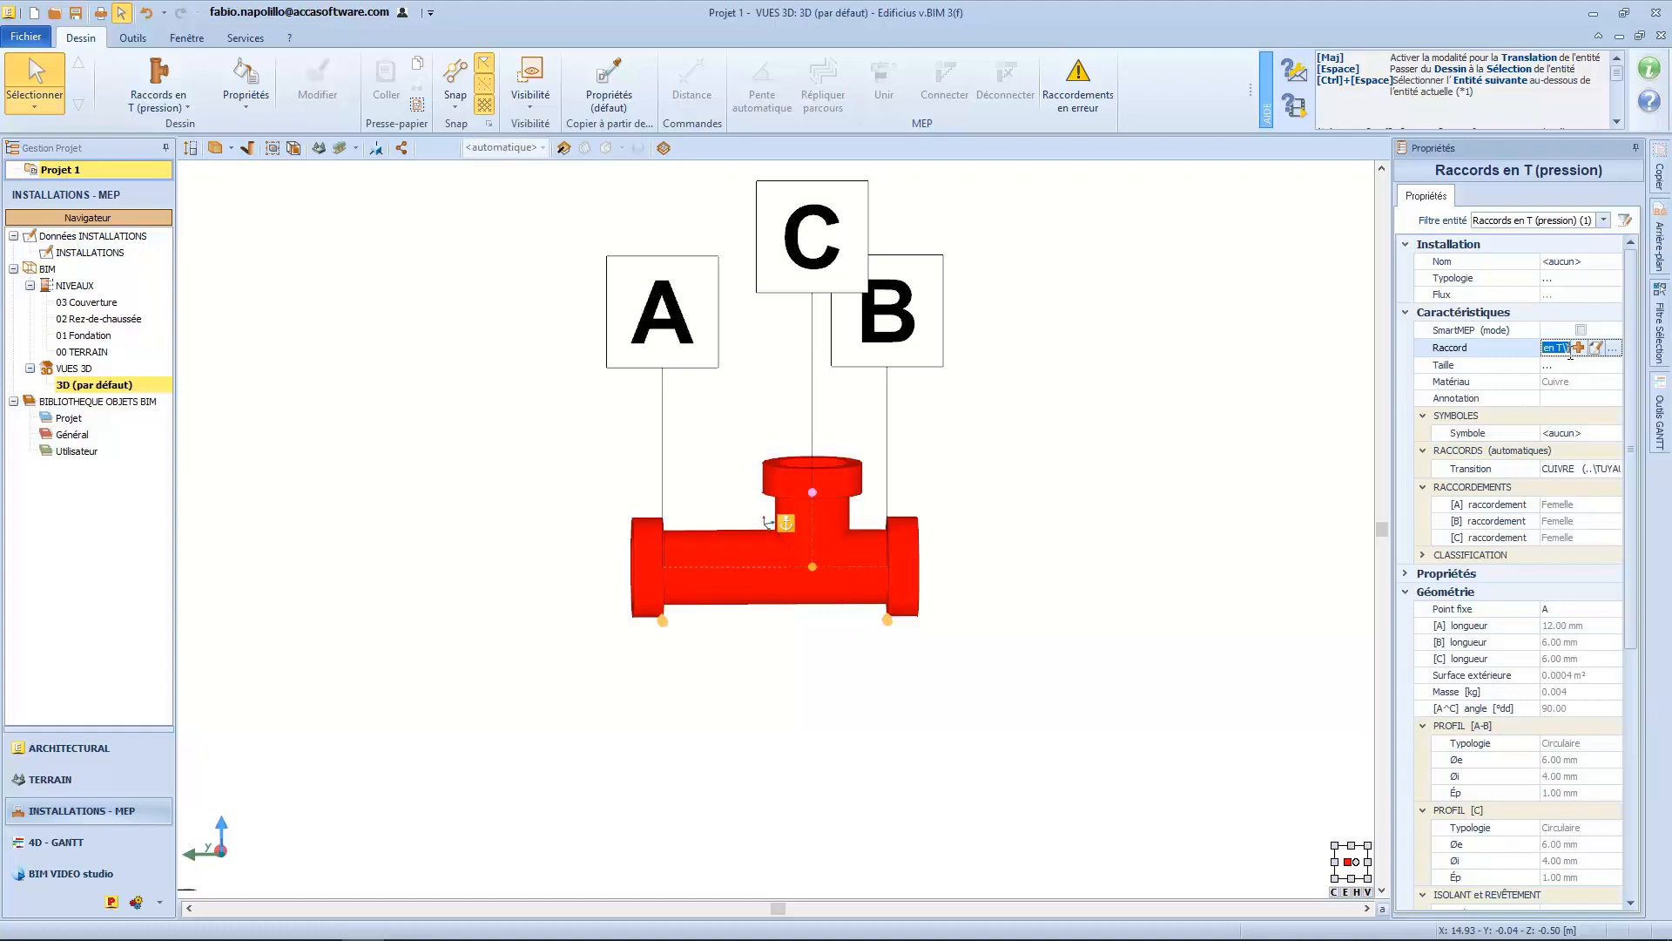
left_click(1592, 347)
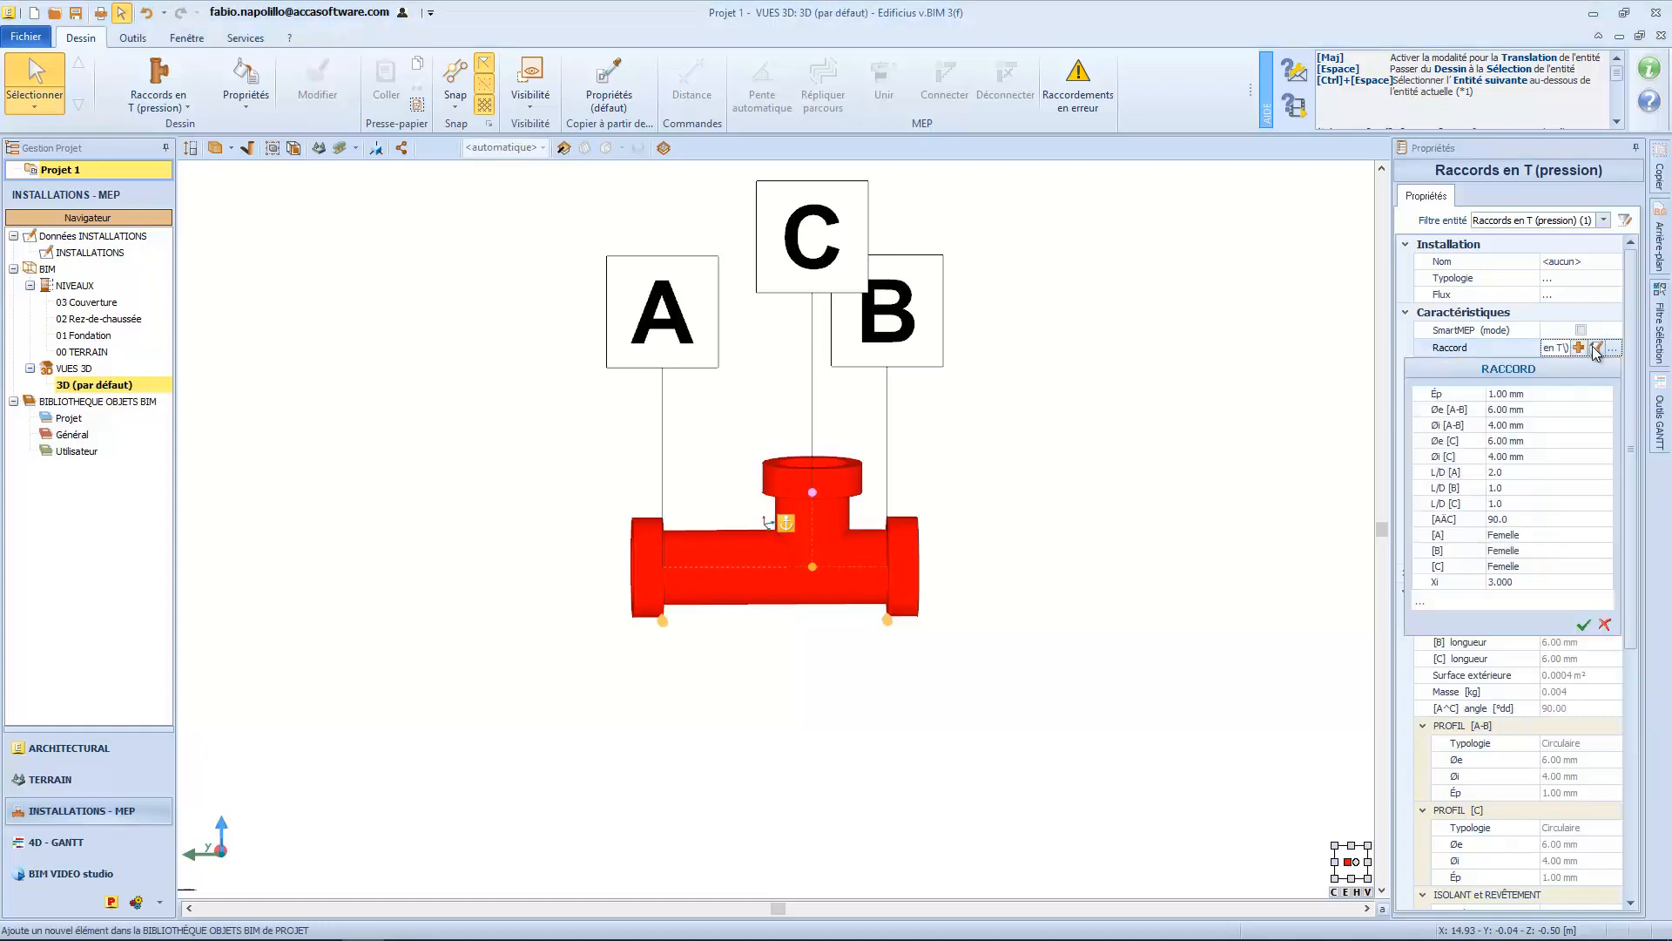
left_click(1512, 473)
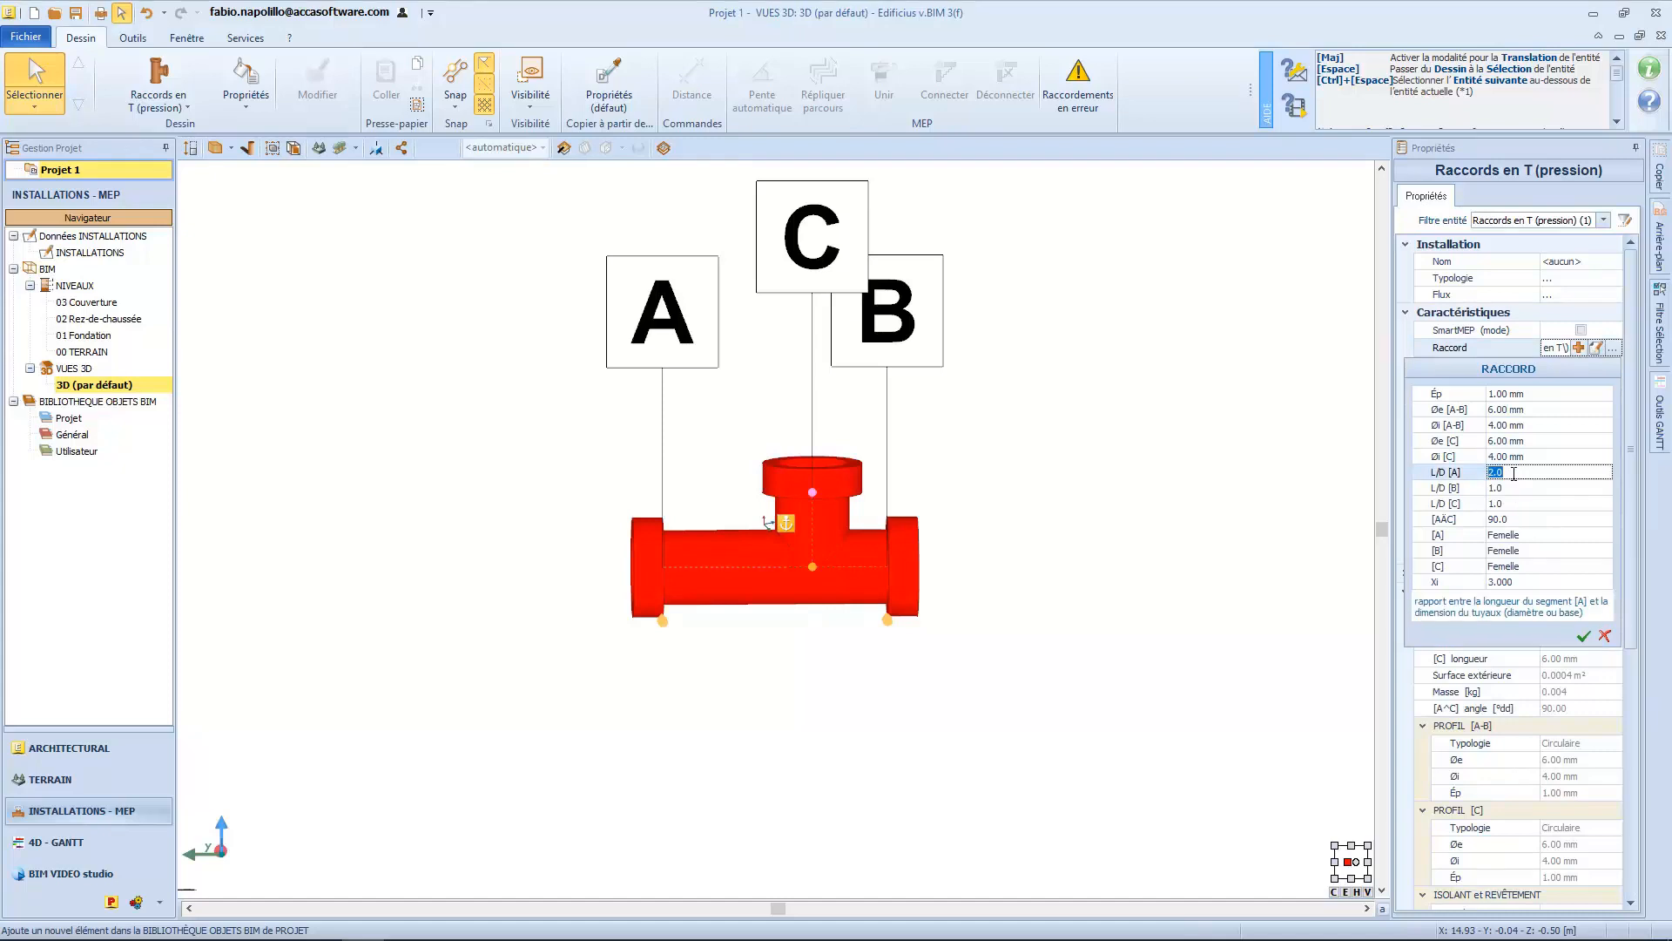
type("3.0")
left_click(1507, 503)
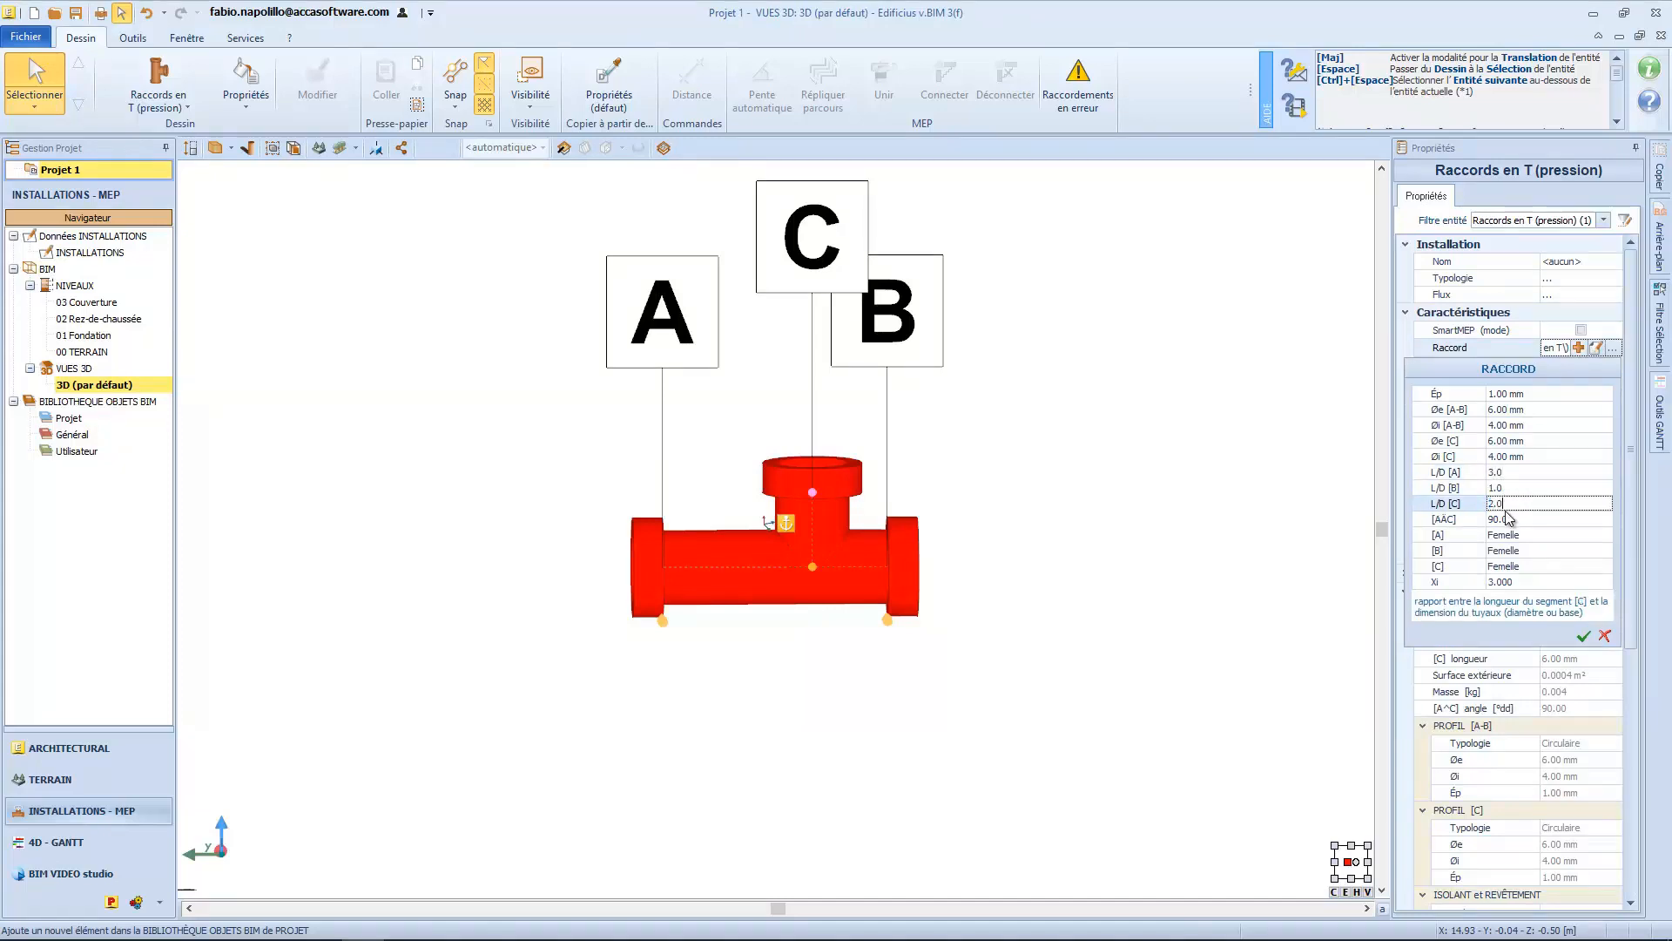
left_click(1507, 518)
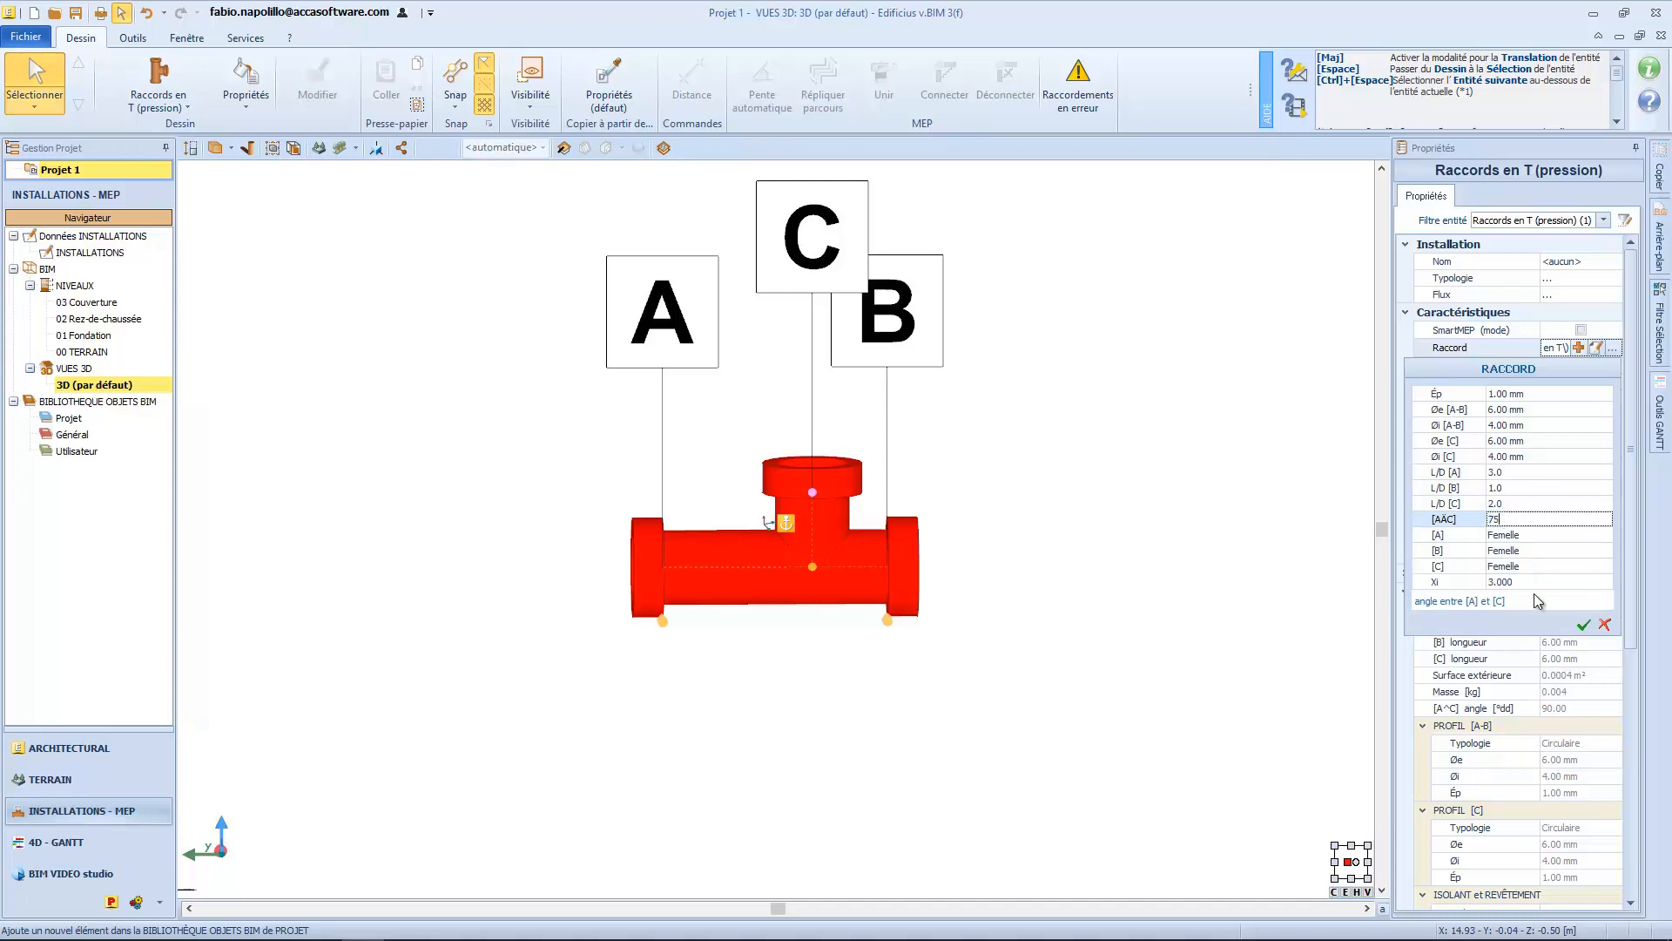
left_click(1584, 624)
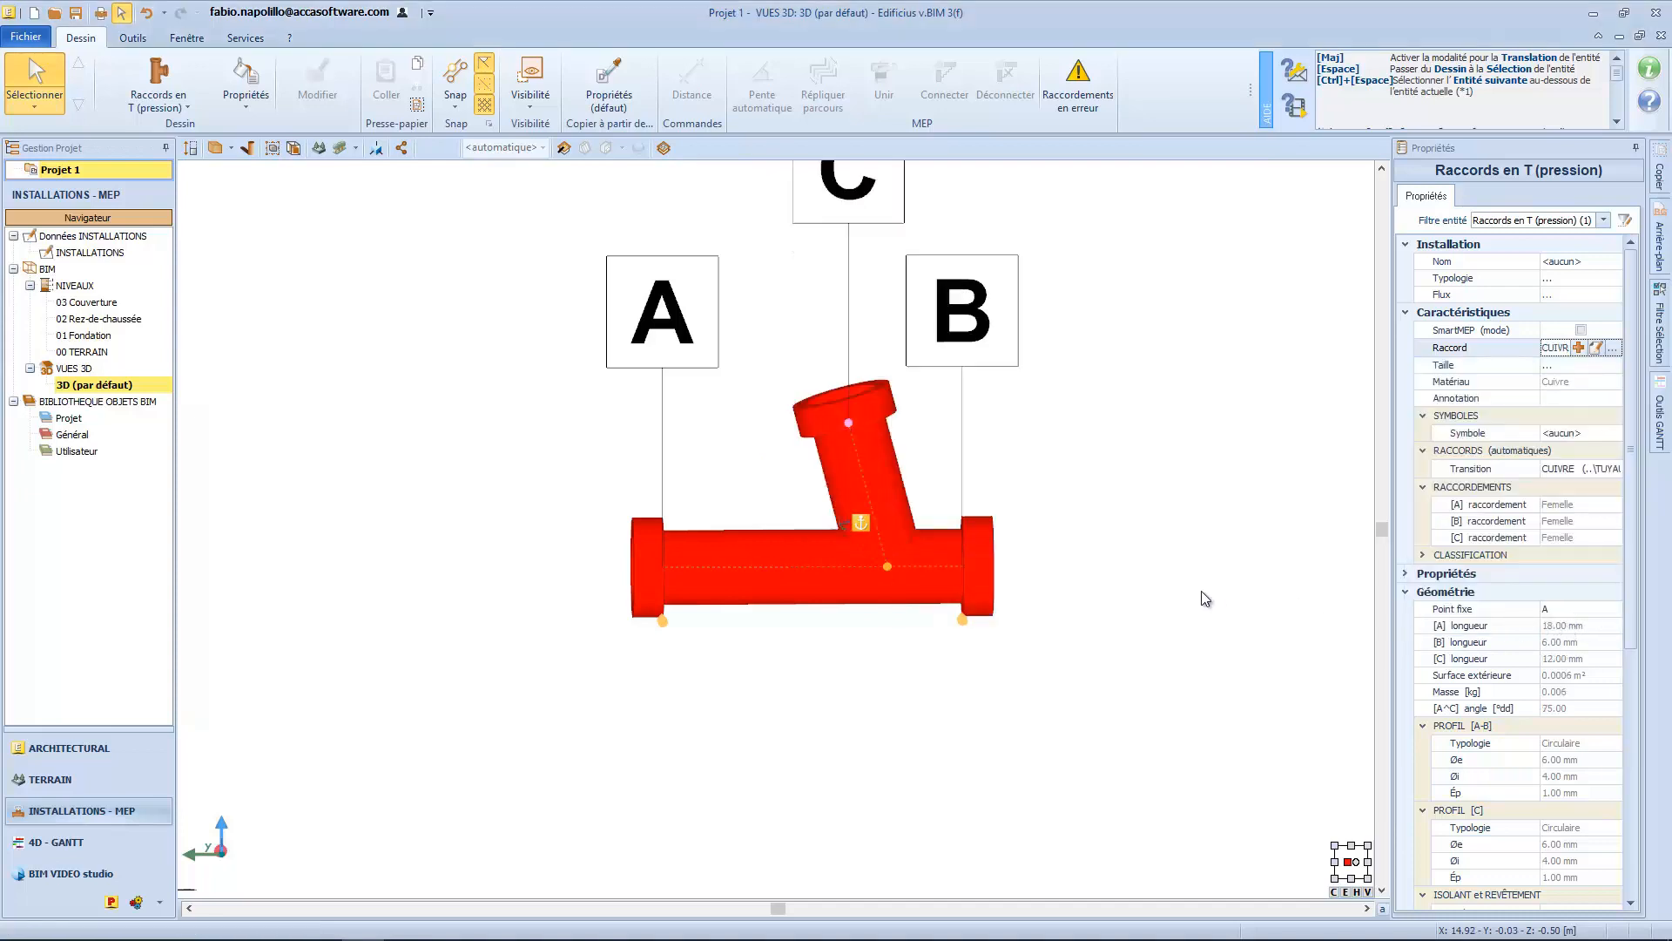
middle_click_drag(1149, 593, 1095, 615)
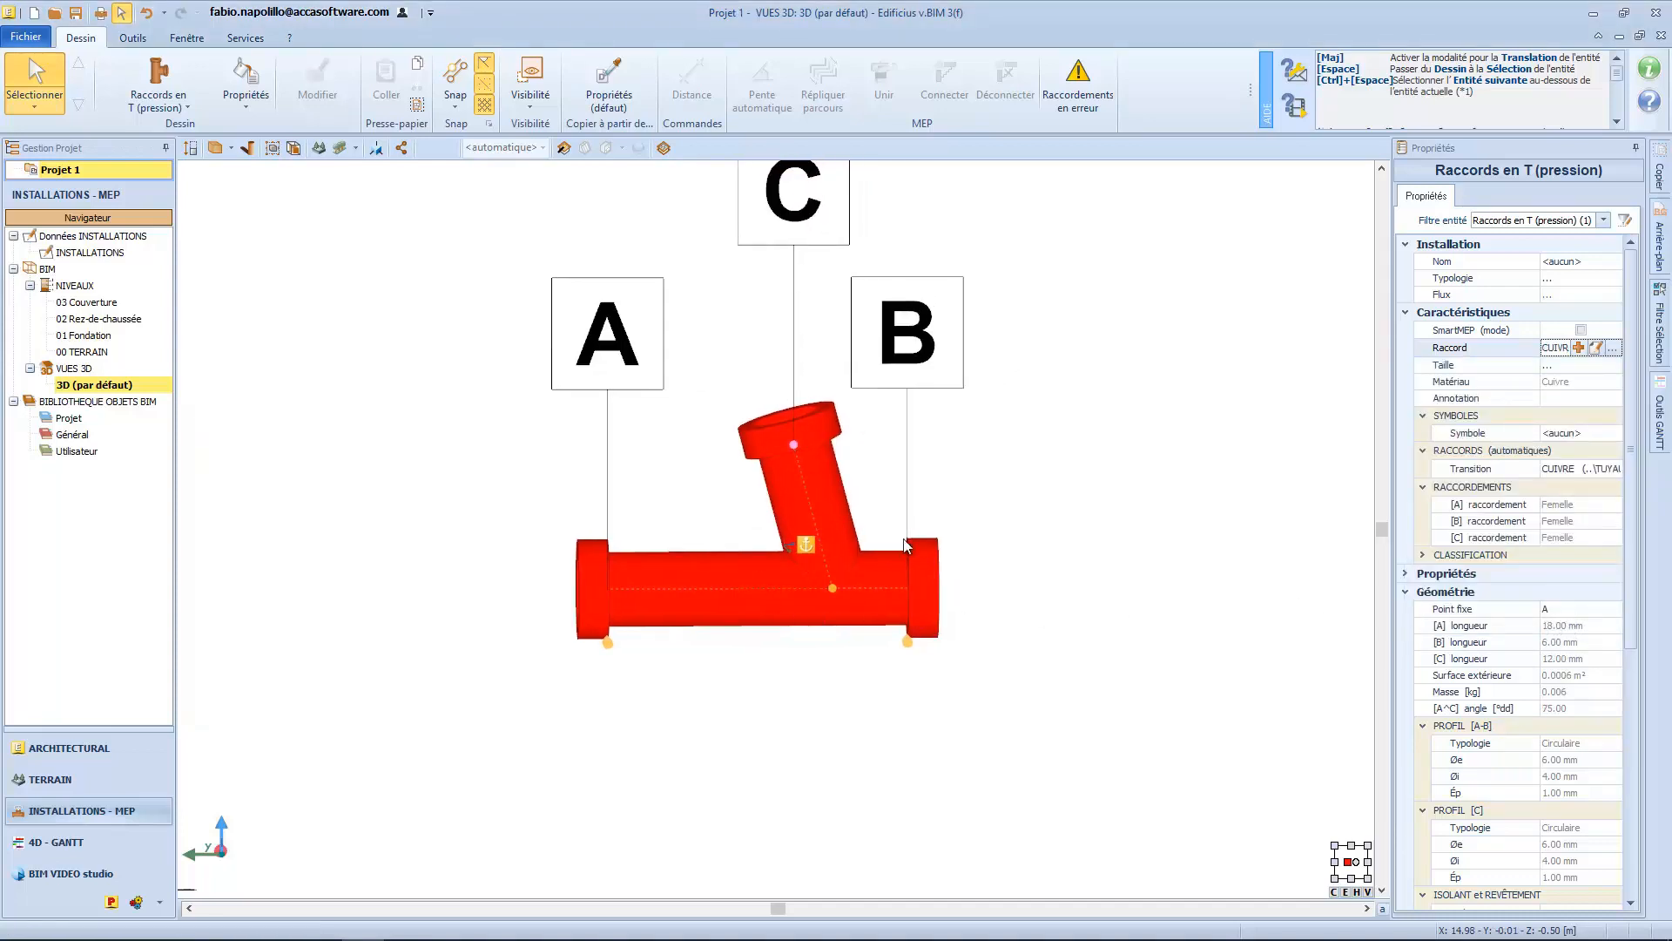
Switch the T fitting to the 45° size with L/D [A] 2.0, L/D [B] 1.0 and L/D [C] 1.0.
left_click(1580, 366)
left_click(1614, 366)
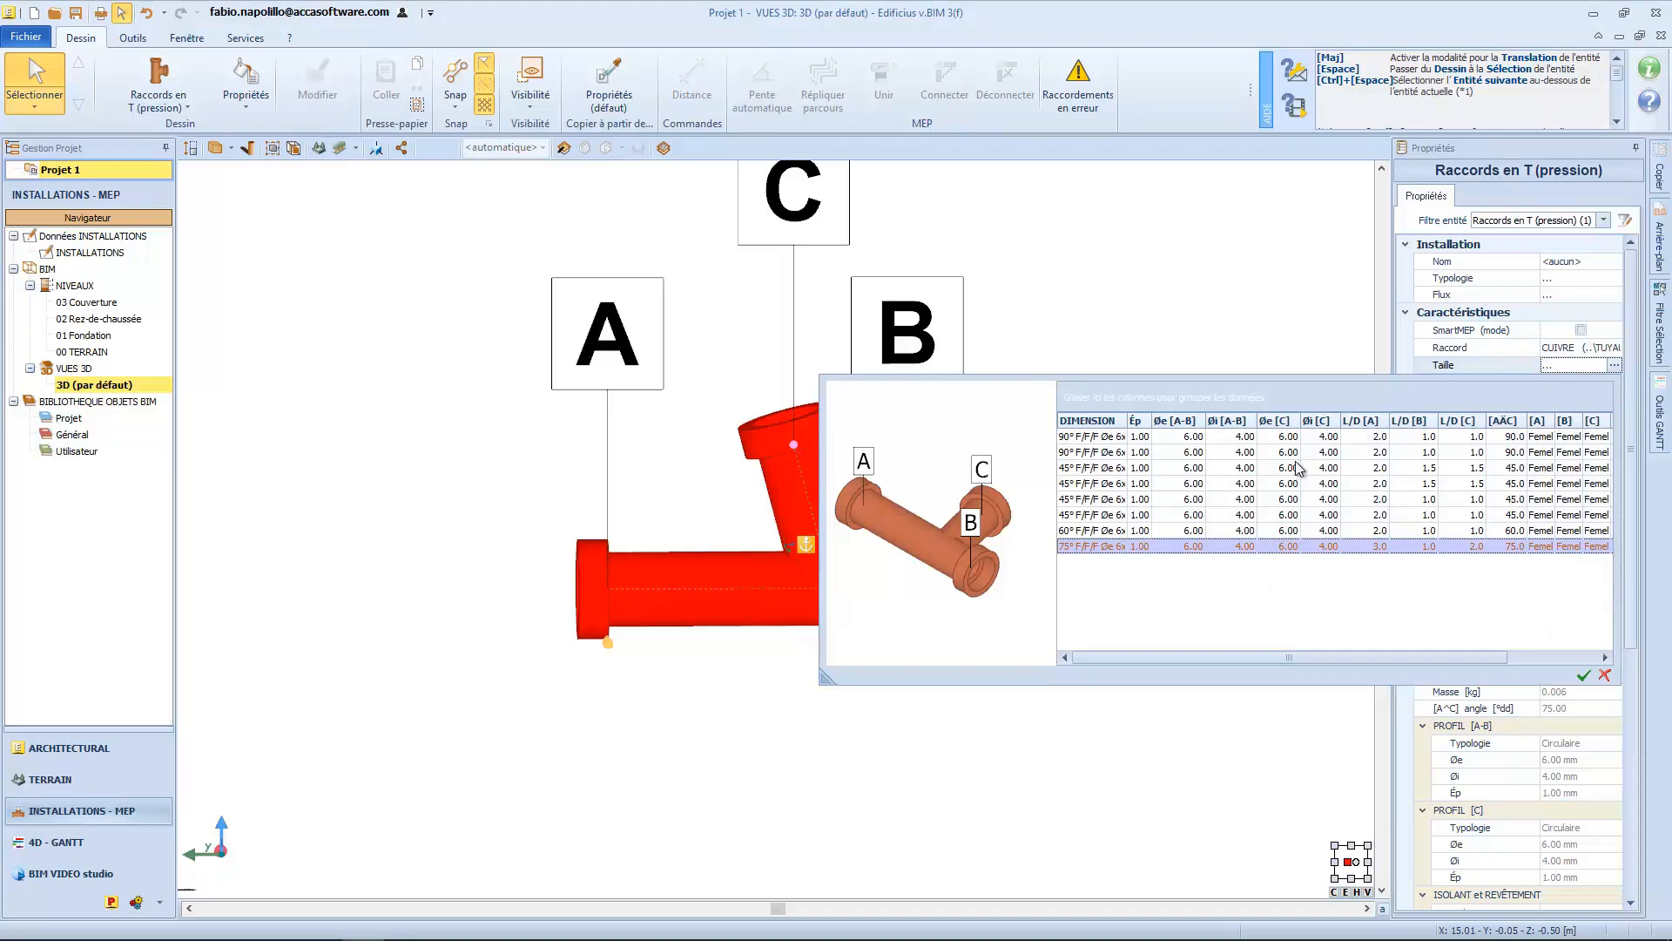
left_click(1298, 499)
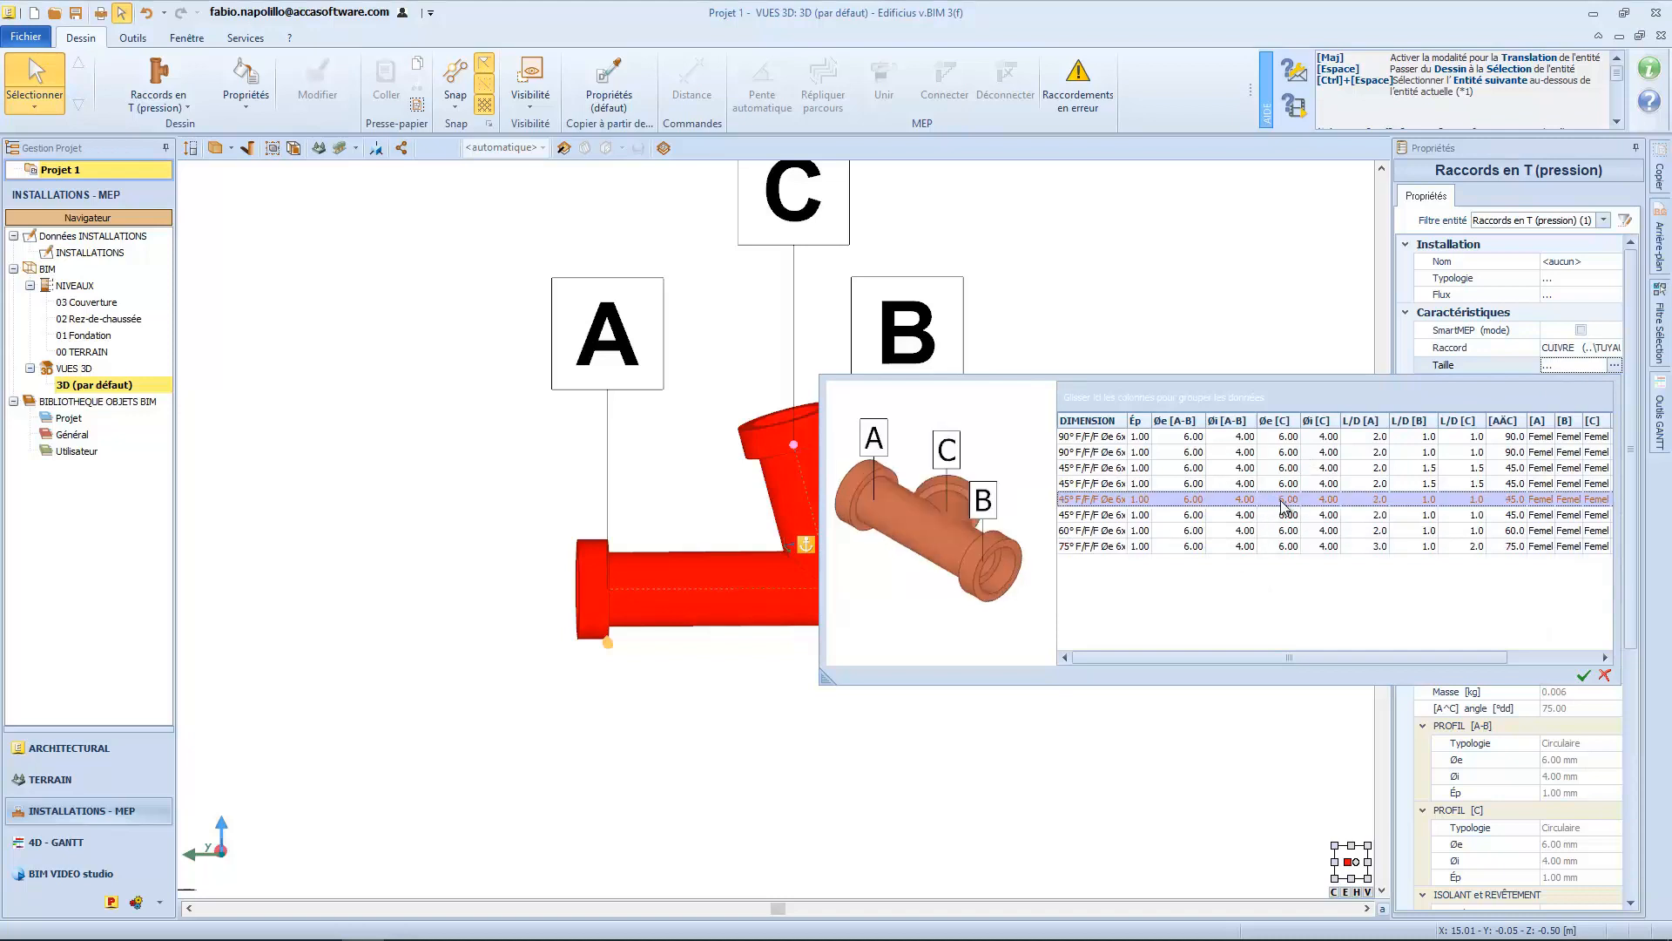
left_click(1584, 676)
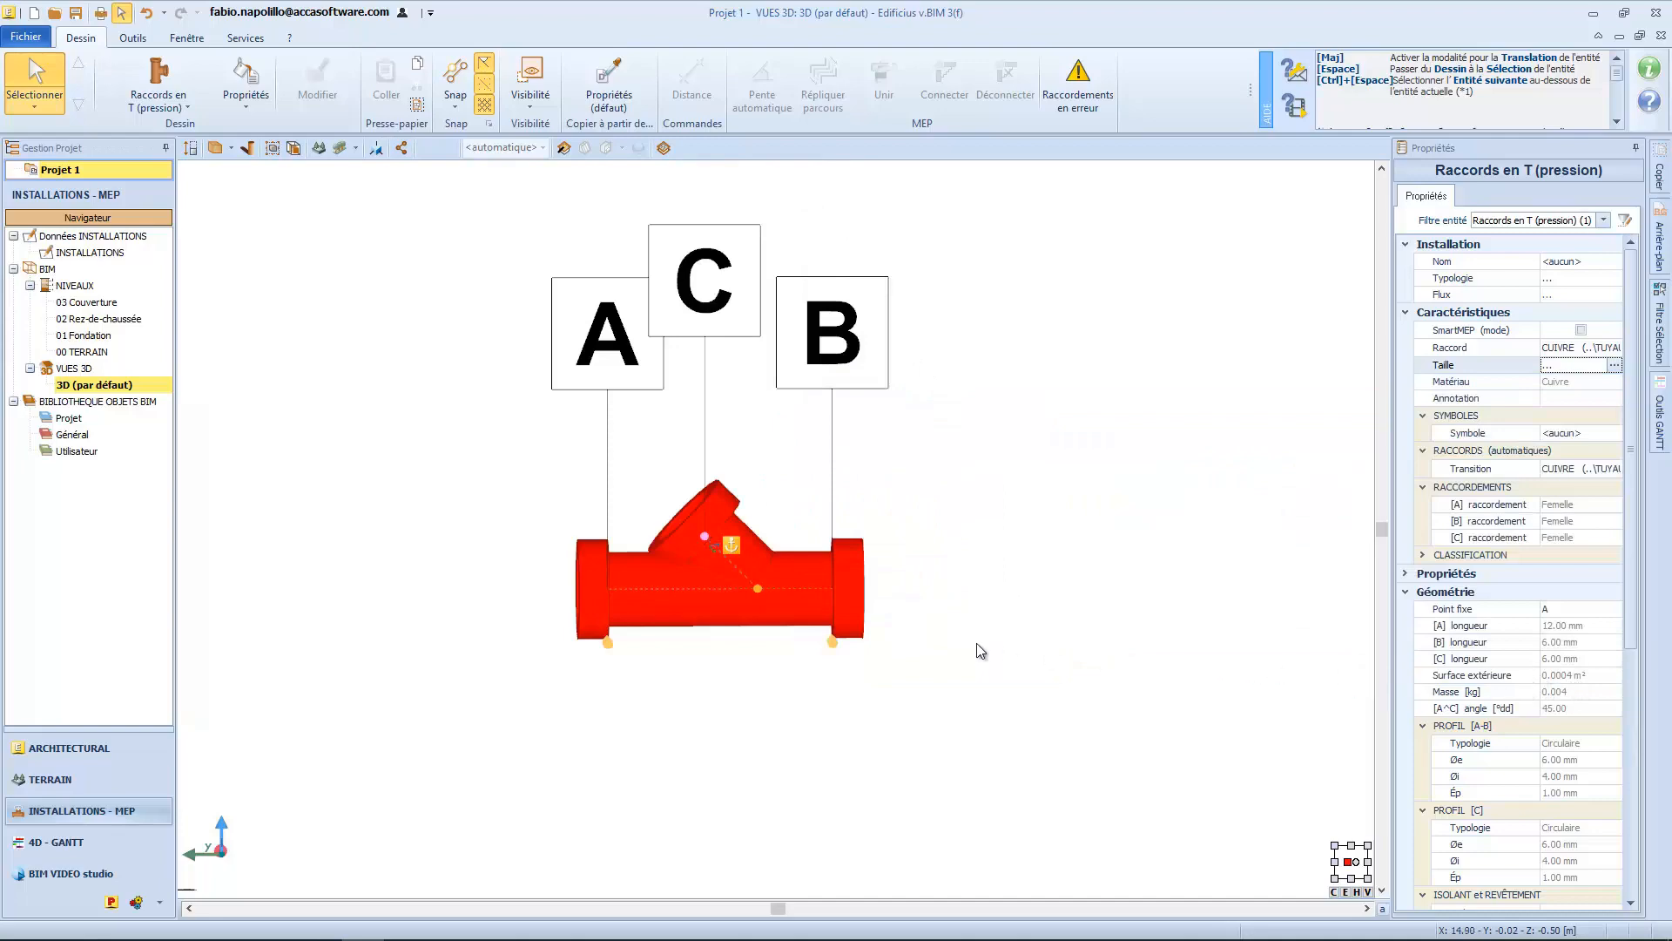
Edit the fitting's current 45° size in the library element to L/D 3.0, 1.5 and 1.5 with a 60° A–C angle, and apply it.
left_click(1581, 349)
left_click(1597, 349)
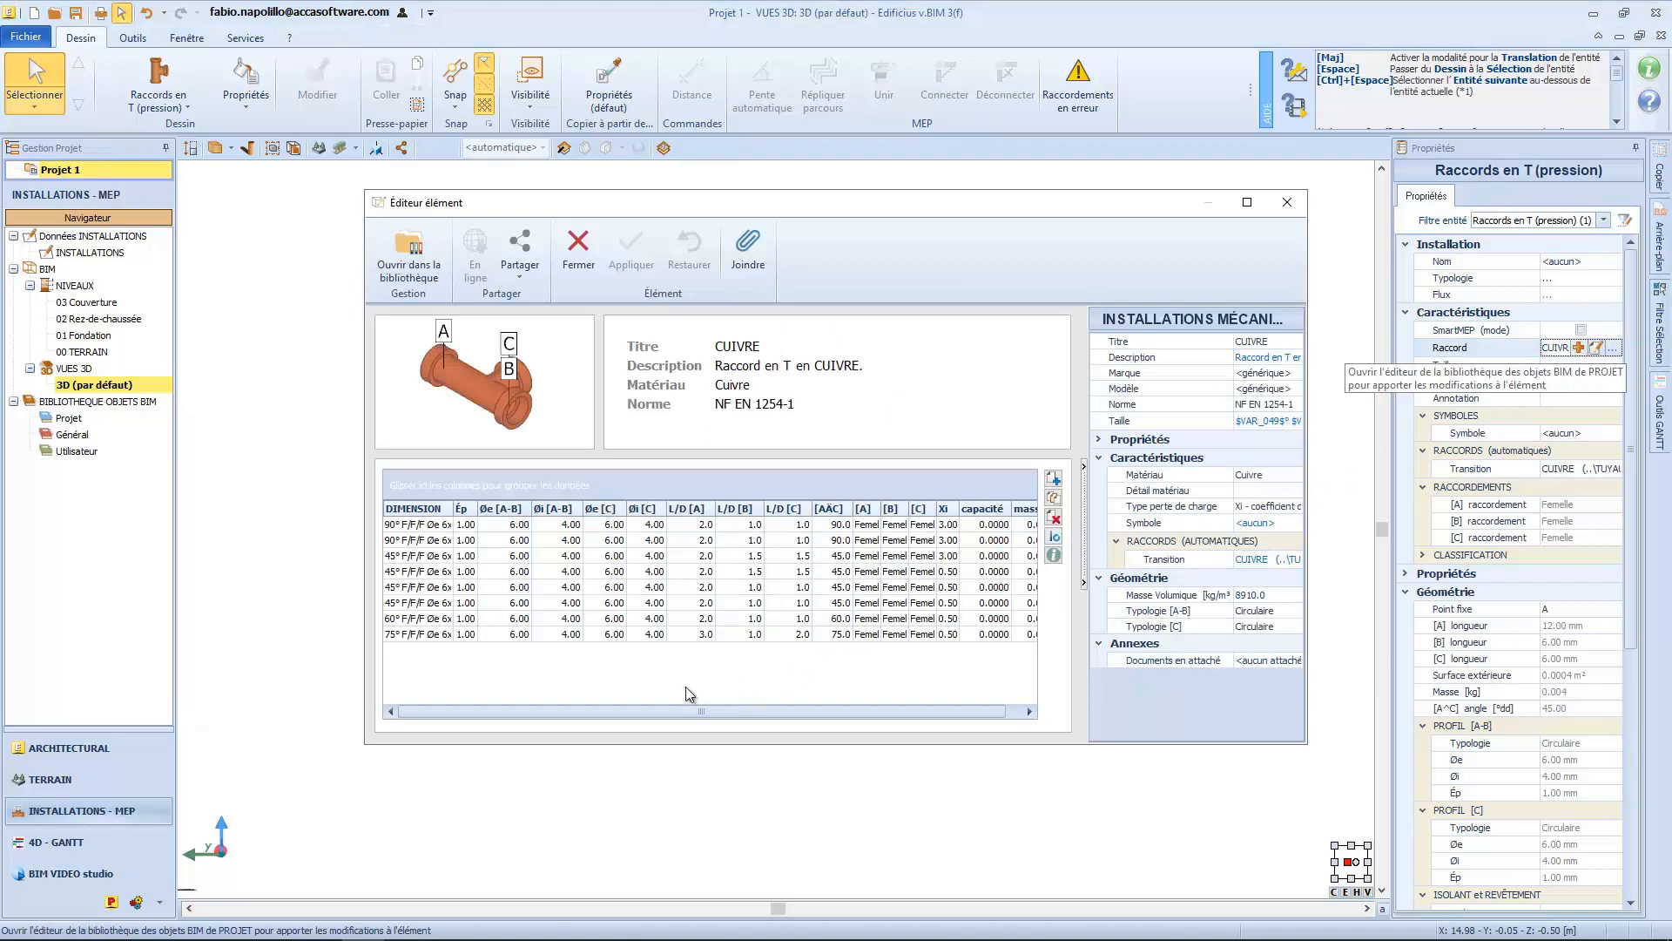
left_click(684, 587)
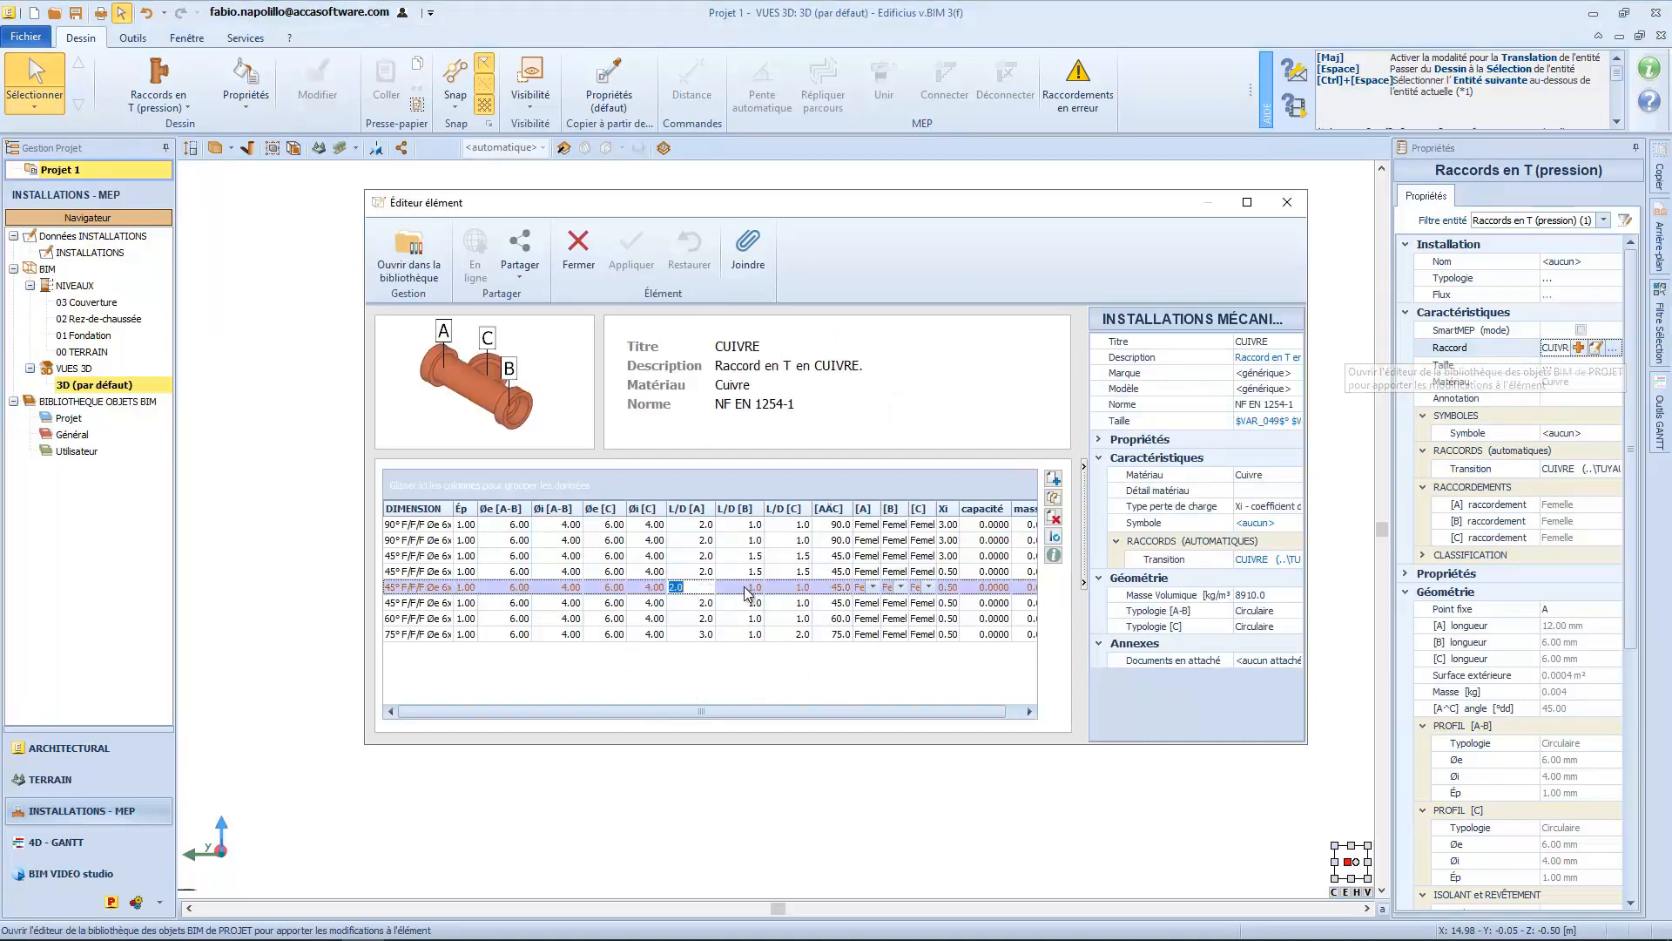
type("3.")
left_click(747, 587)
type("1.5")
left_click(789, 587)
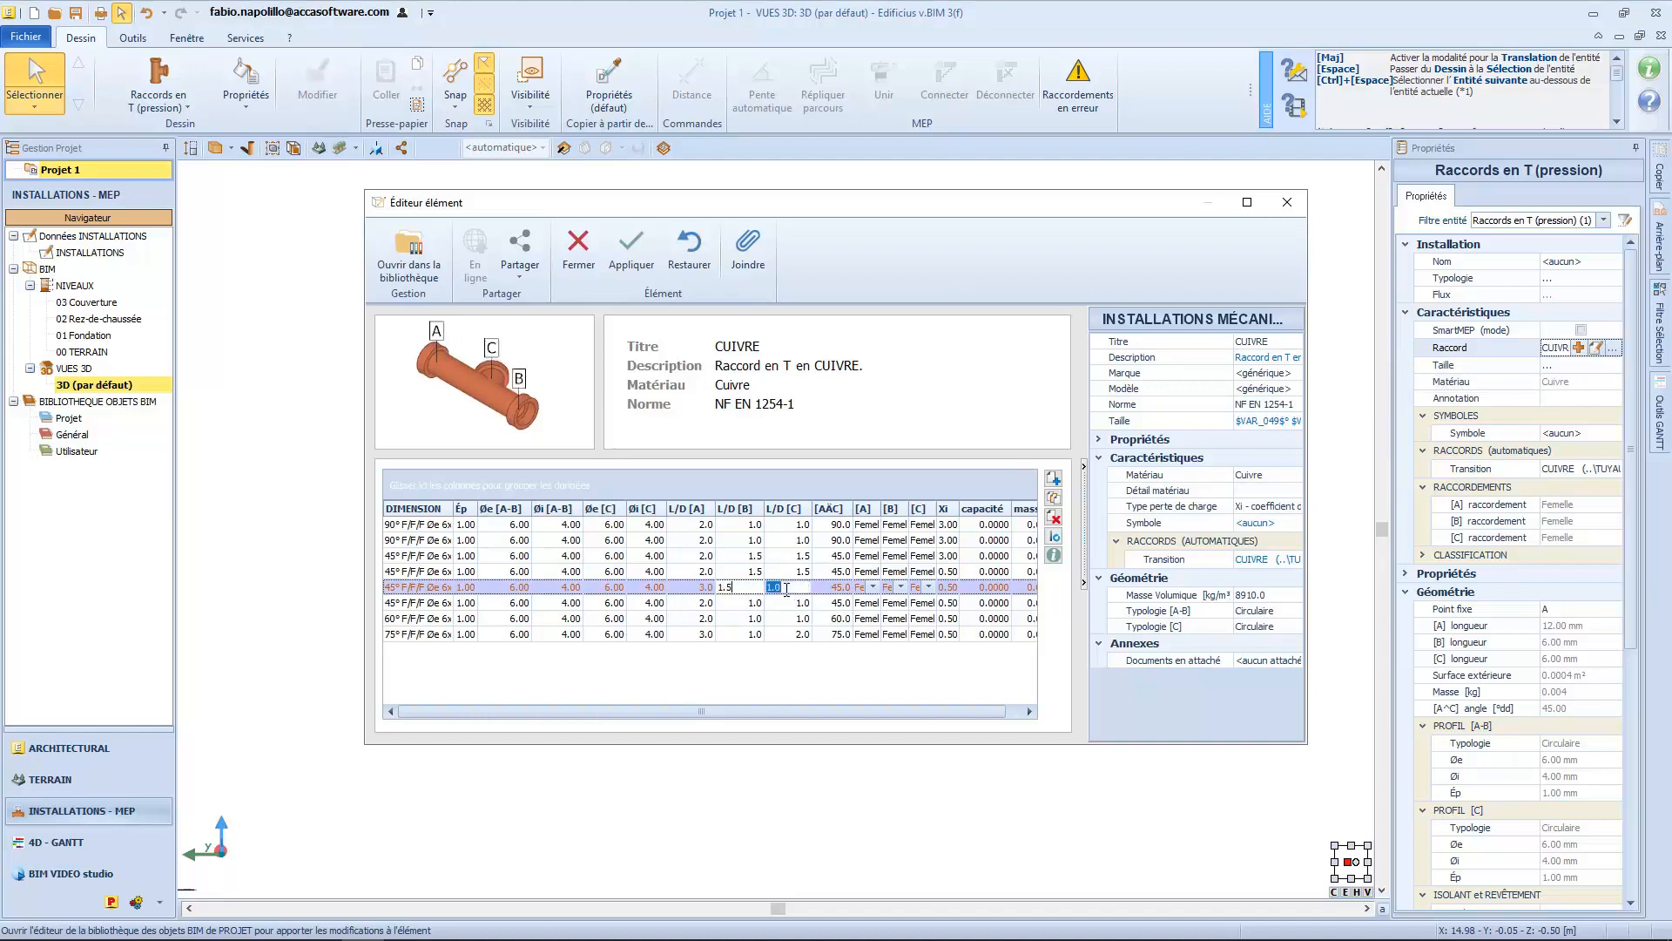
type("1.5")
left_click(831, 587)
type("60")
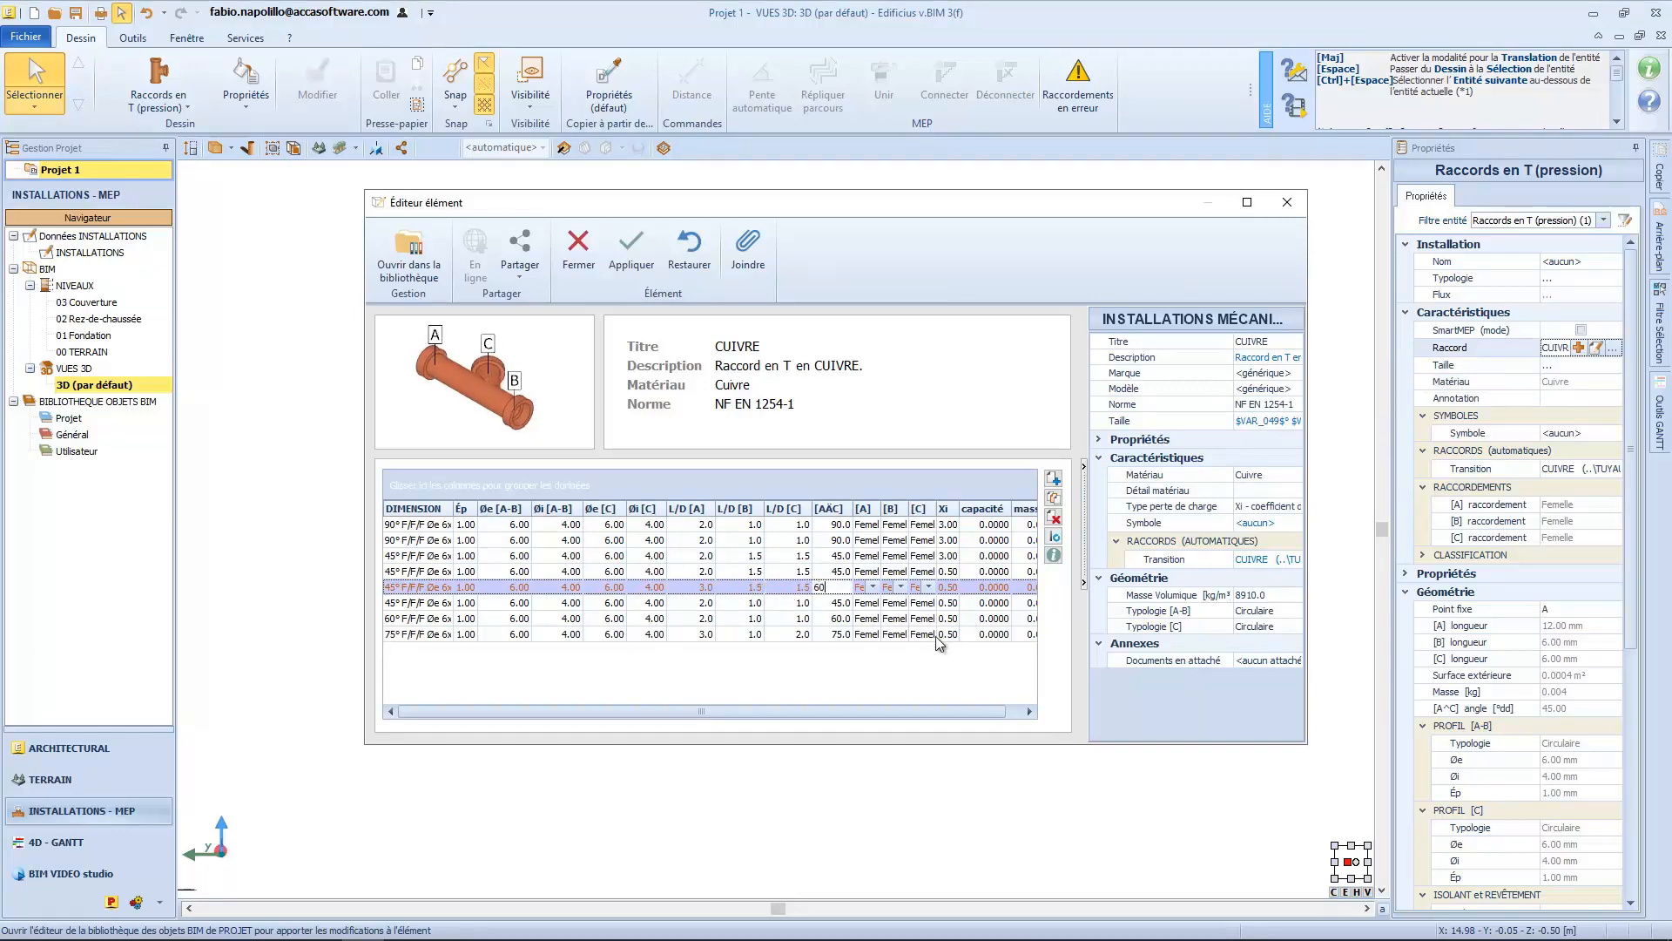
left_click(866, 666)
left_click(625, 245)
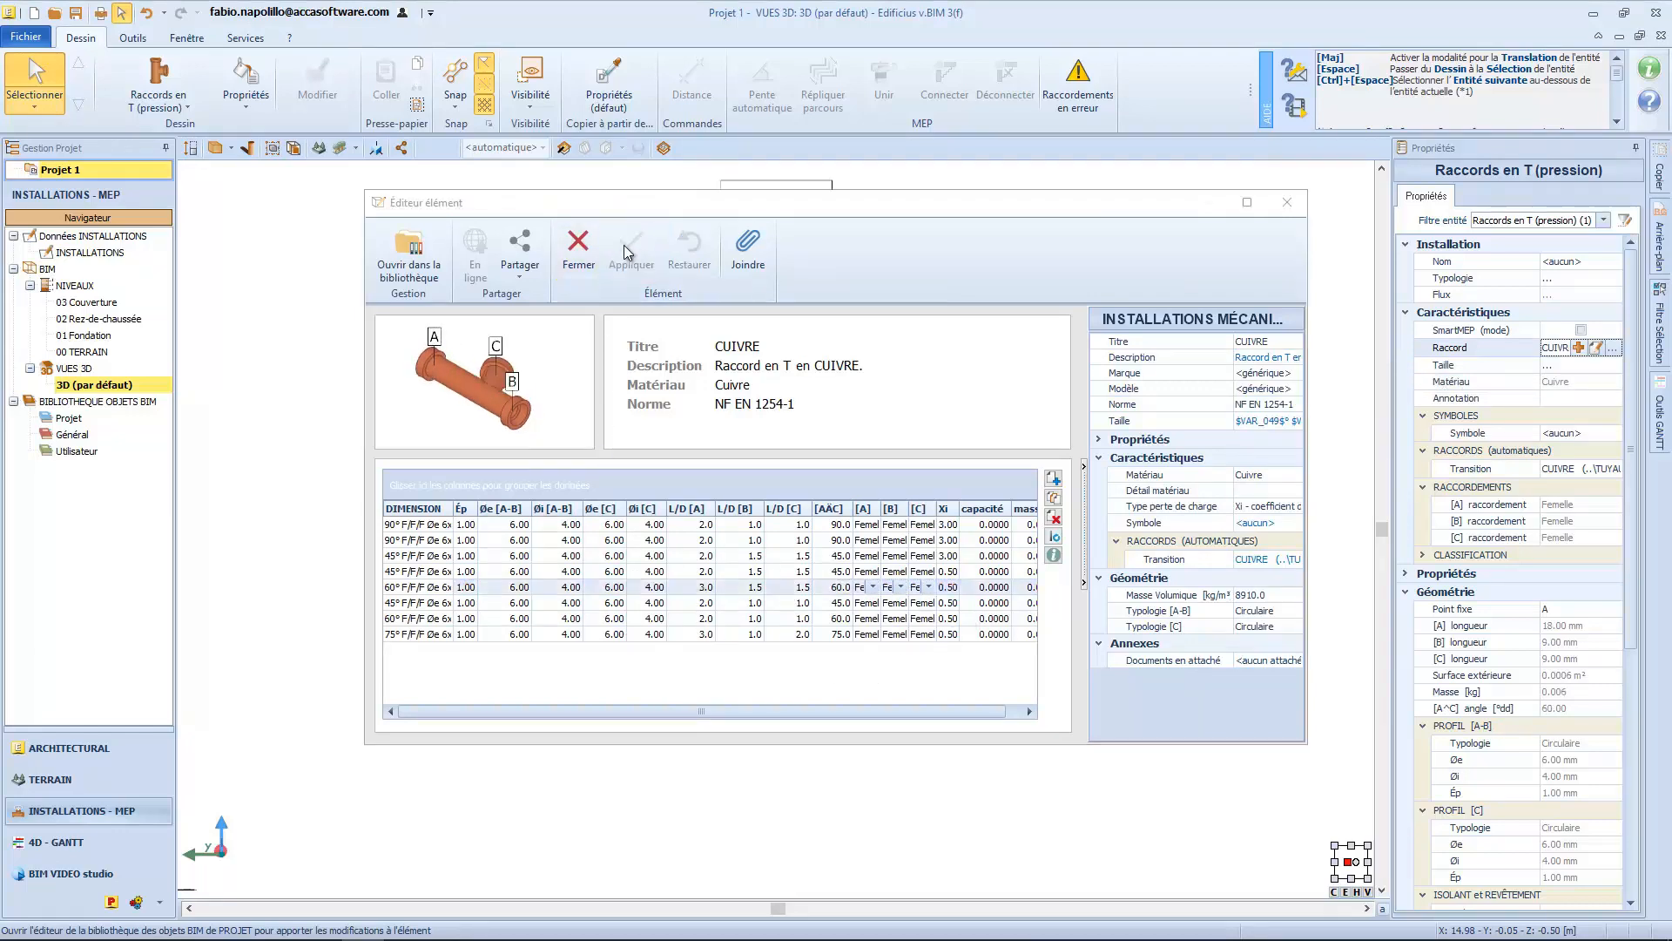
left_click(580, 254)
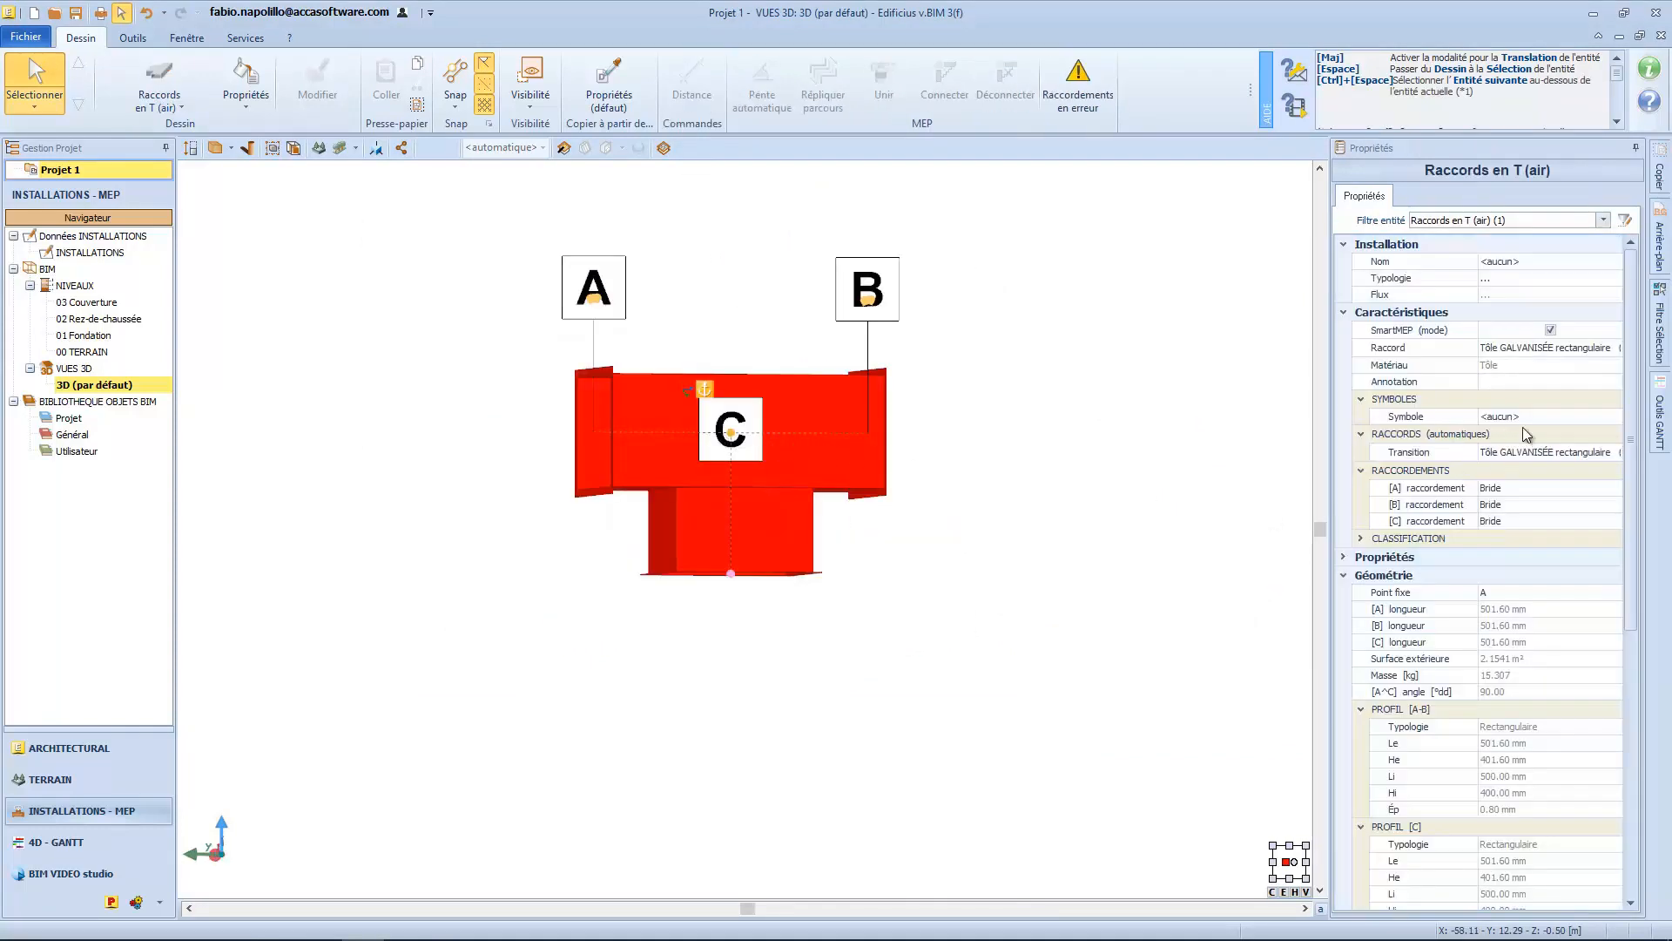
Change the galvanised rectangular air T fitting's C profile type to Circulaire in its library element and apply the change.
left_click(1566, 348)
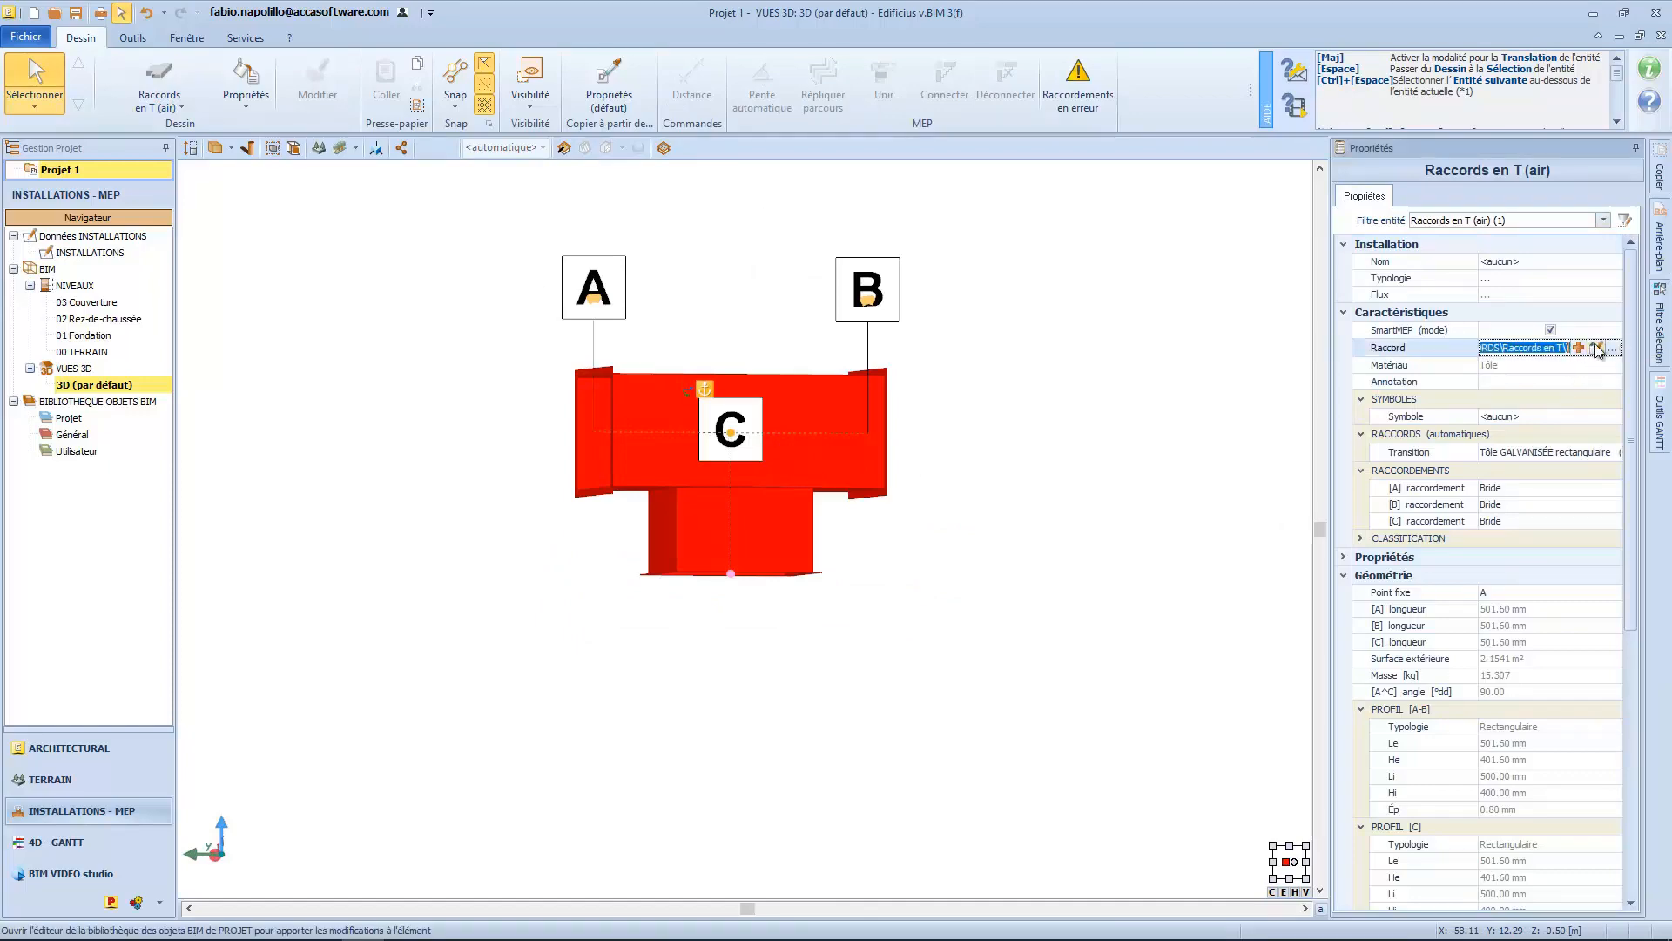
left_click(1597, 347)
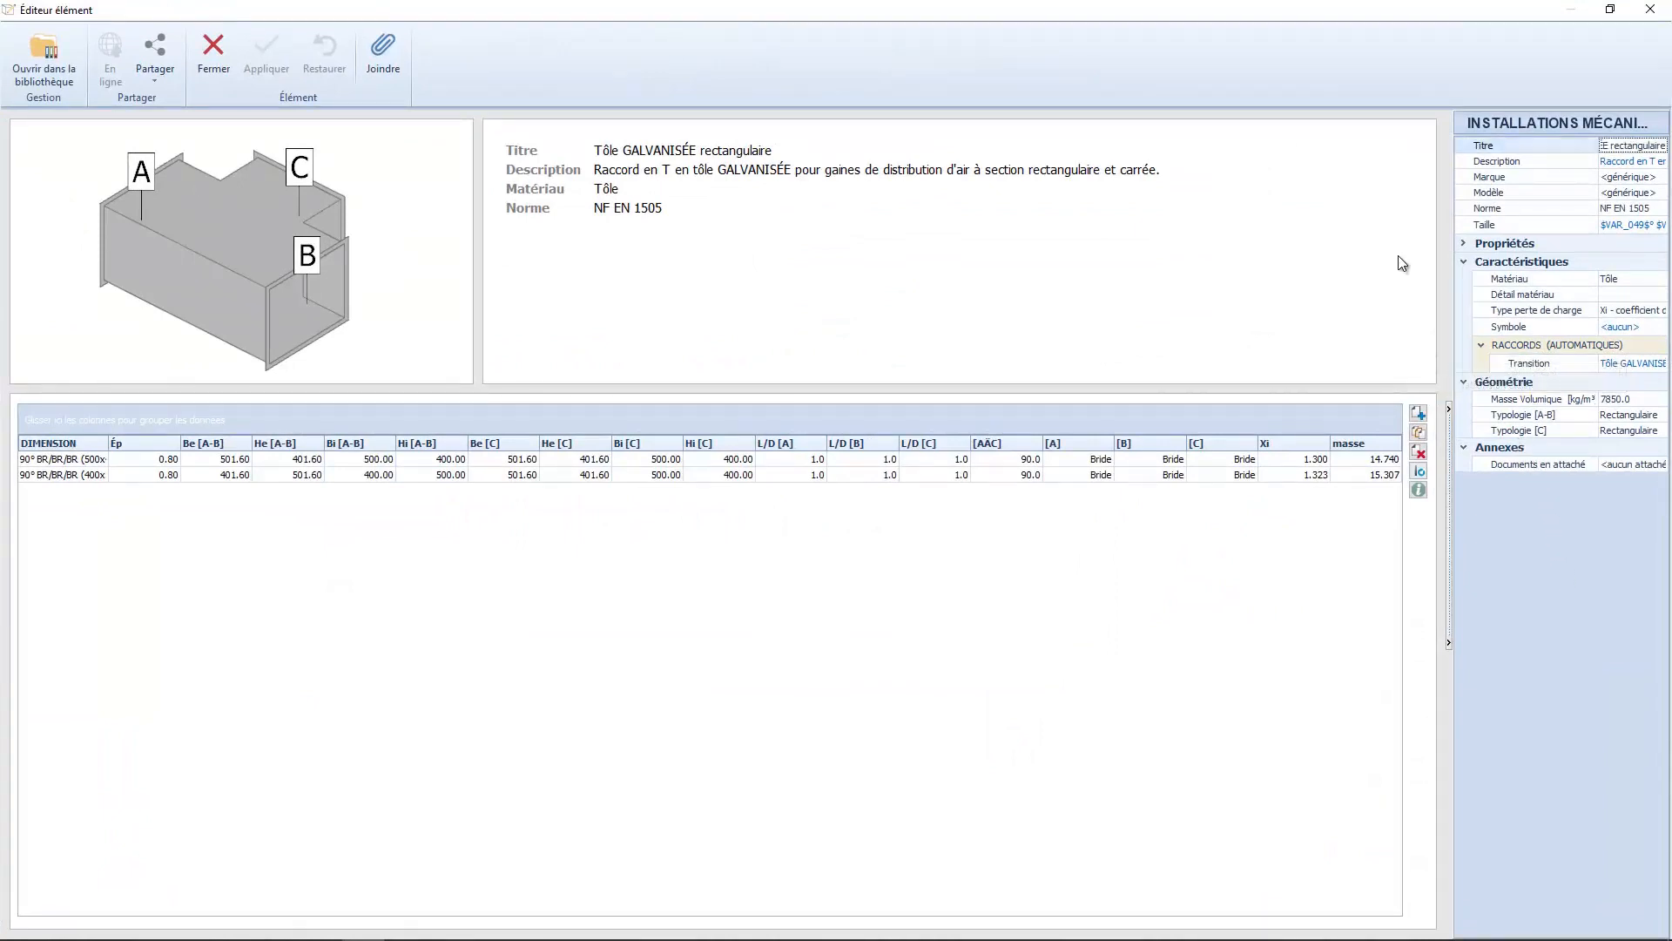
left_click(1613, 430)
left_click(1616, 430)
left_click(1610, 457)
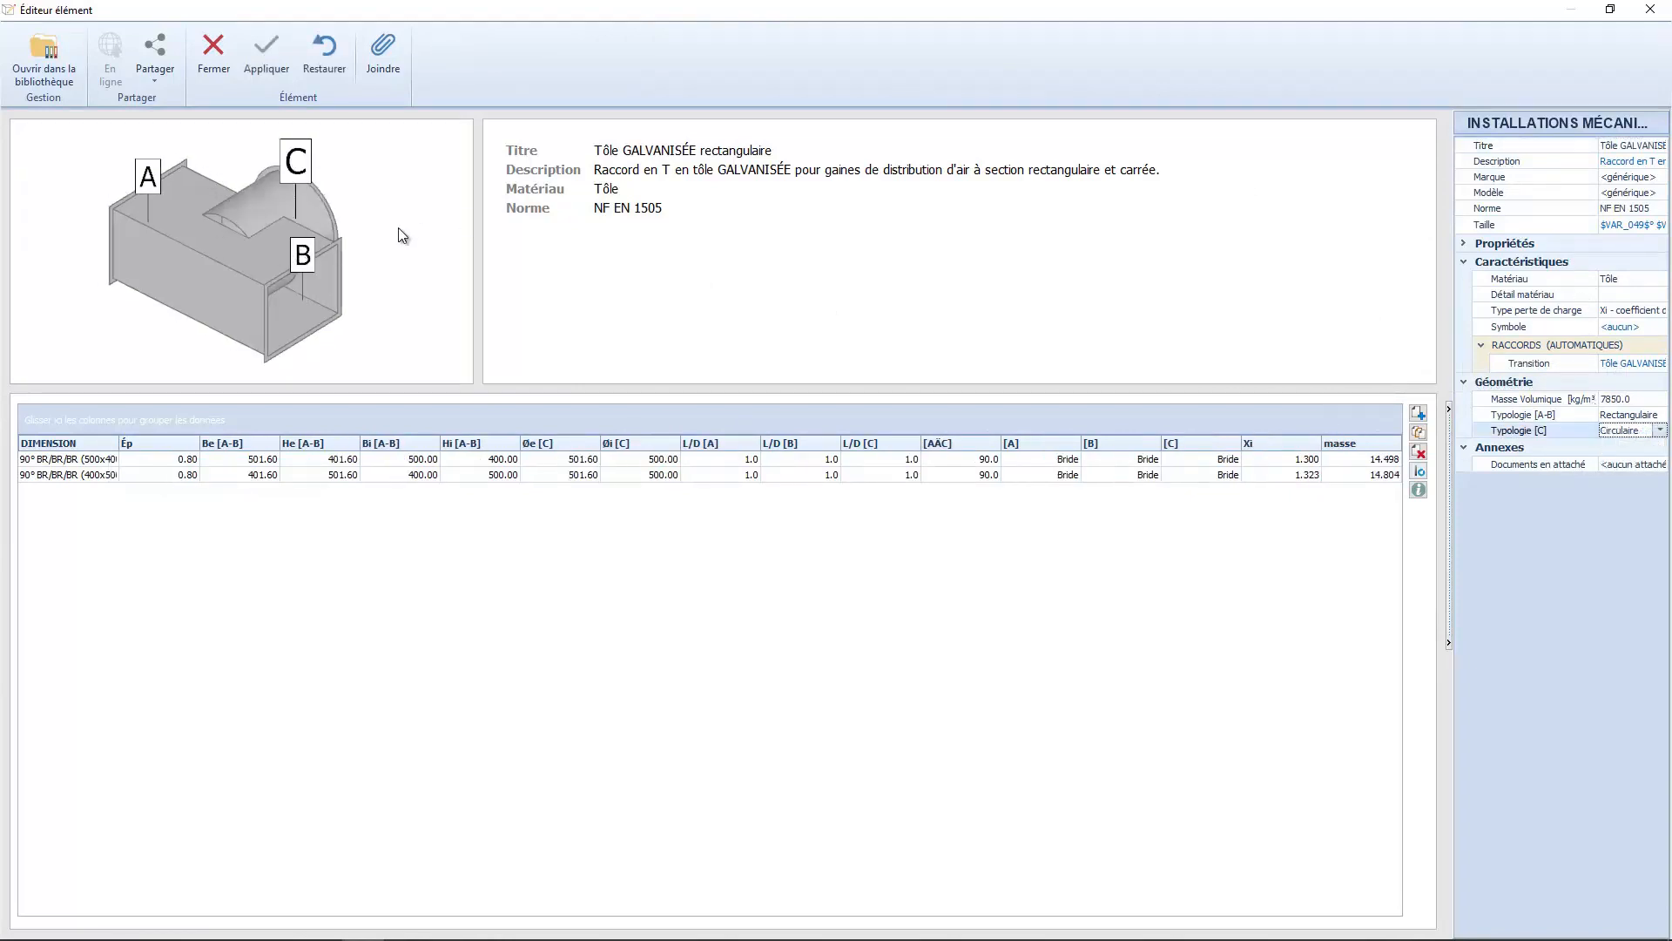
left_click(264, 59)
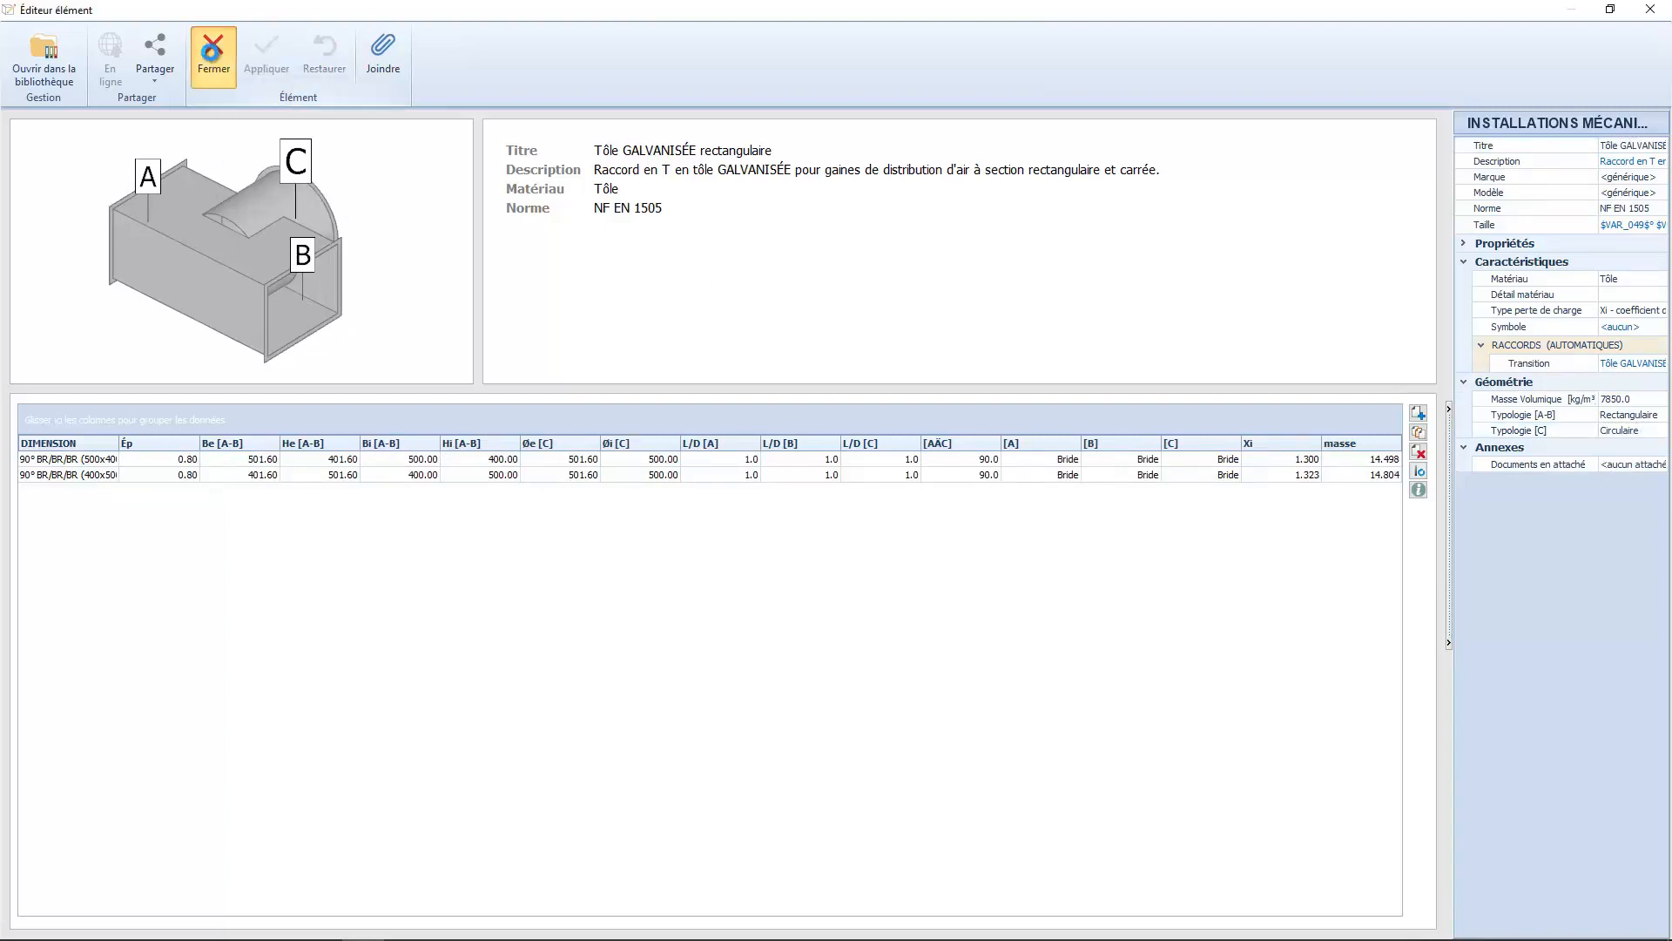
left_click(213, 54)
Insert a second air T fitting with the circular C branch beside the existing one in the 3D view.
middle_click_drag(616, 627, 806, 691)
left_click(163, 80)
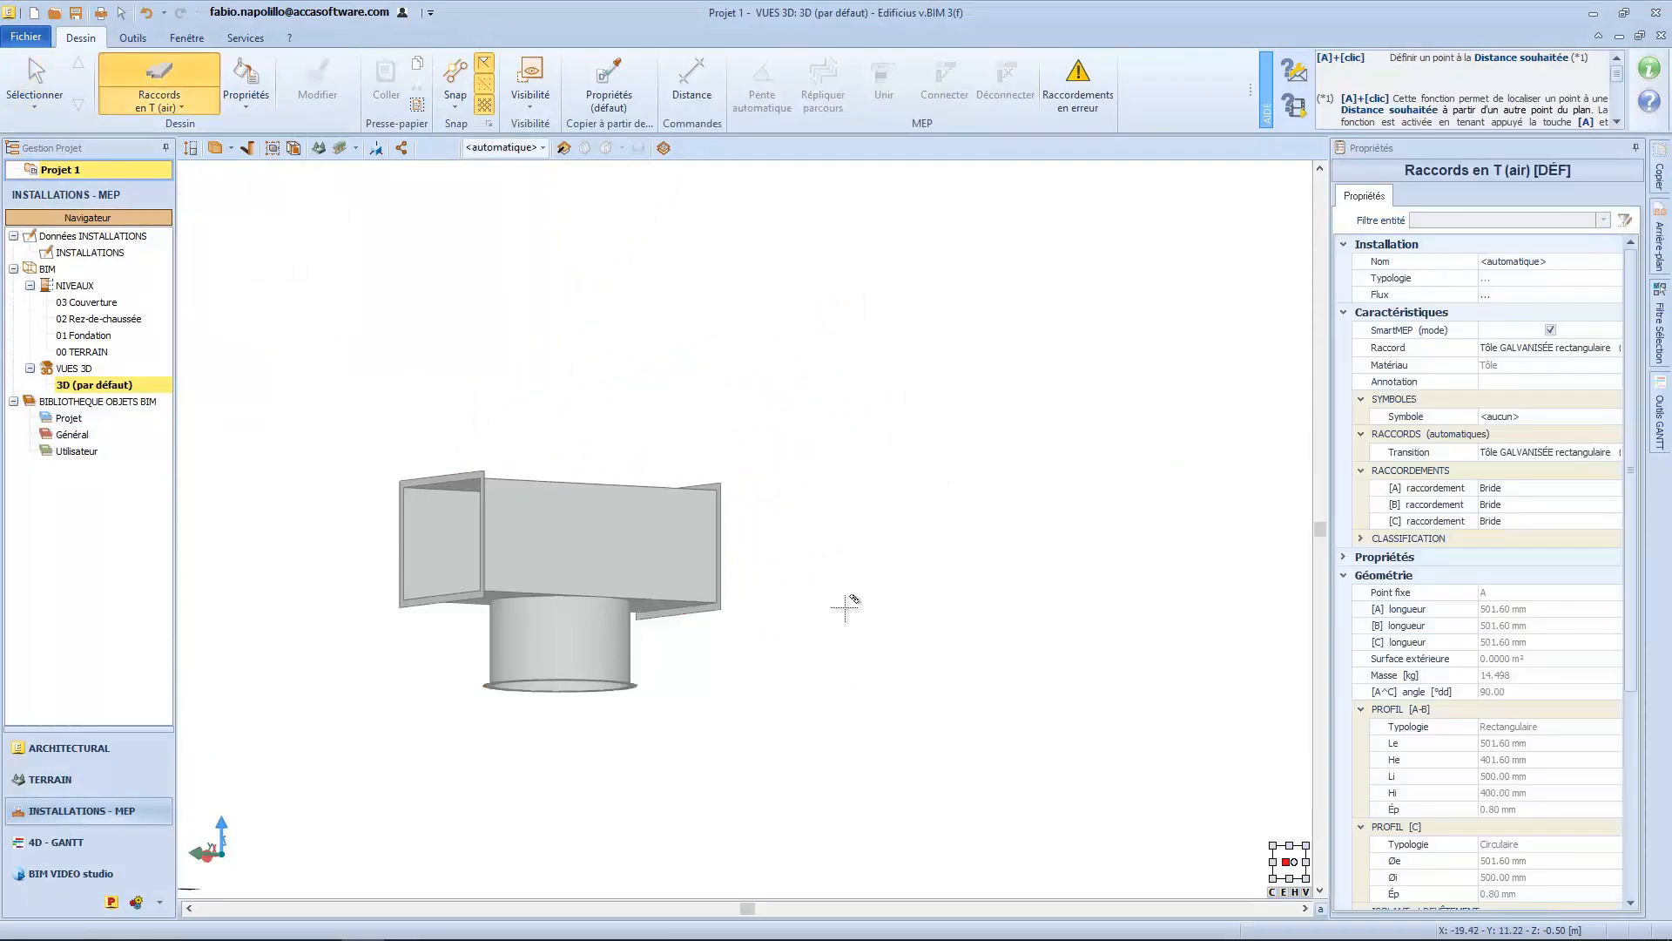
left_click(887, 519)
left_click(897, 662)
middle_click_drag(897, 662, 827, 444)
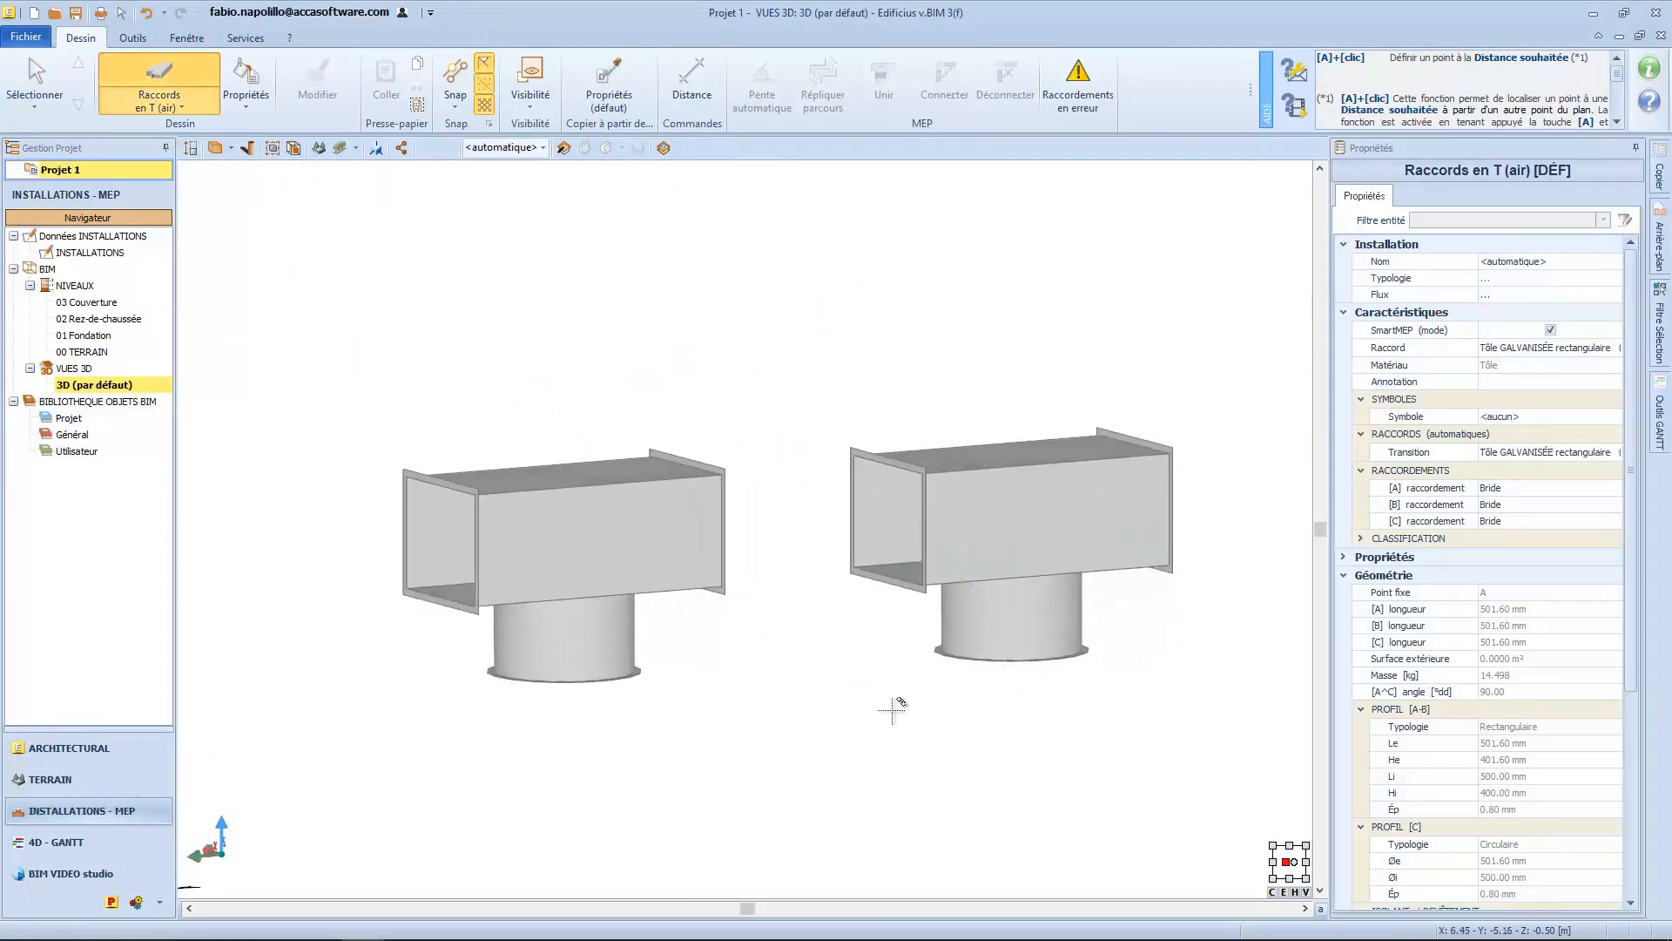